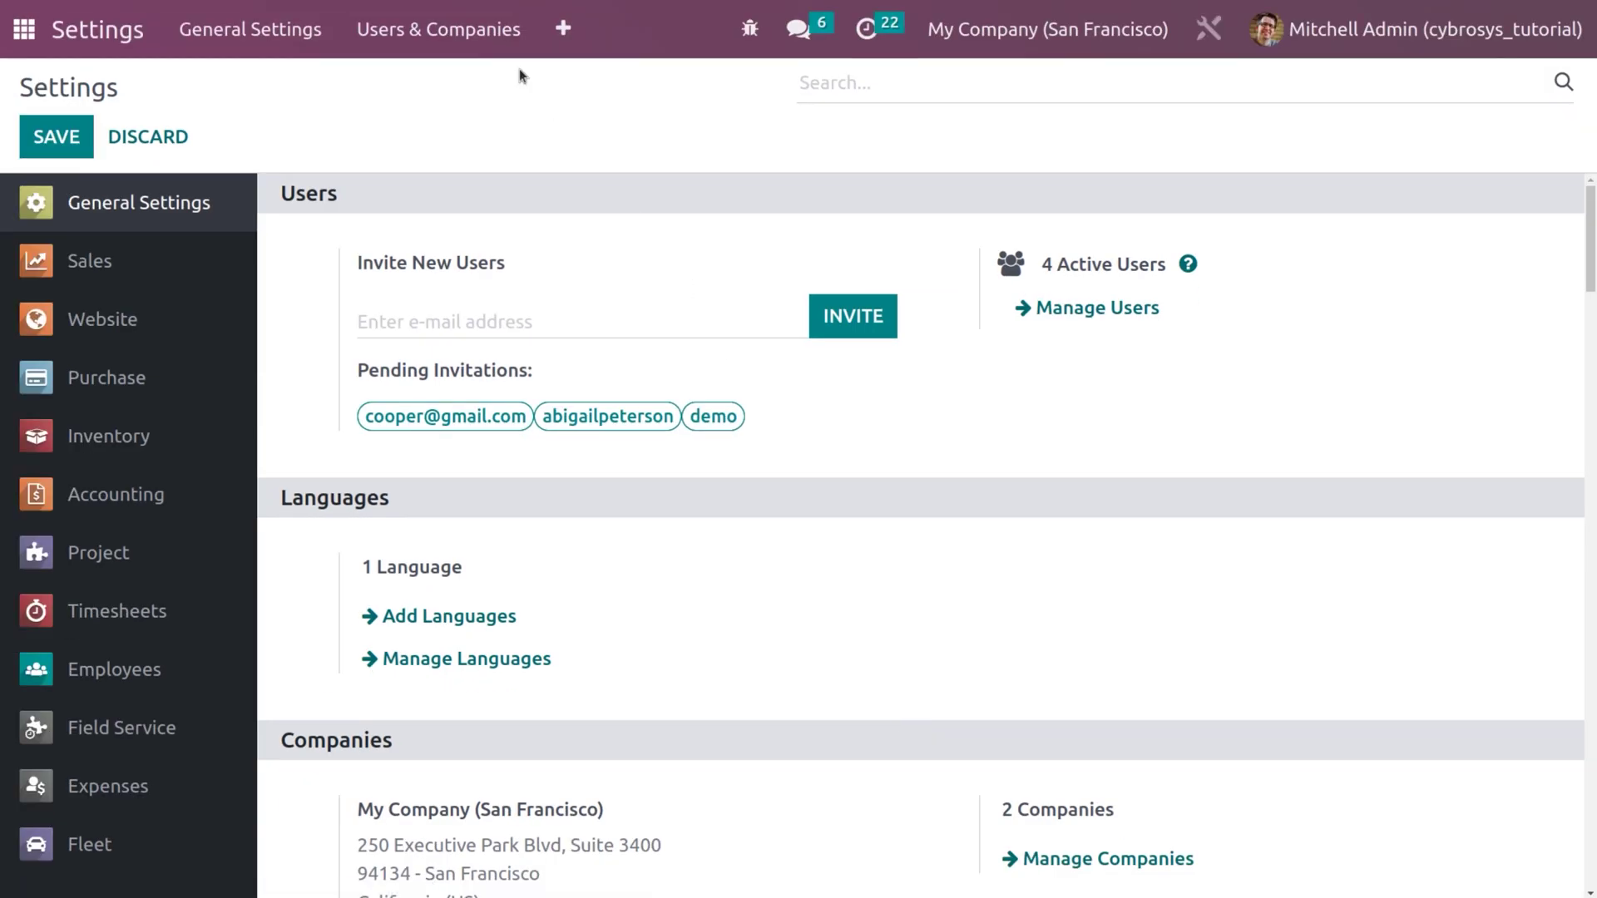
- Open the Chicago company record from Users & Companies > Companies
{"action": "left_click", "coordinate": [472, 18]}
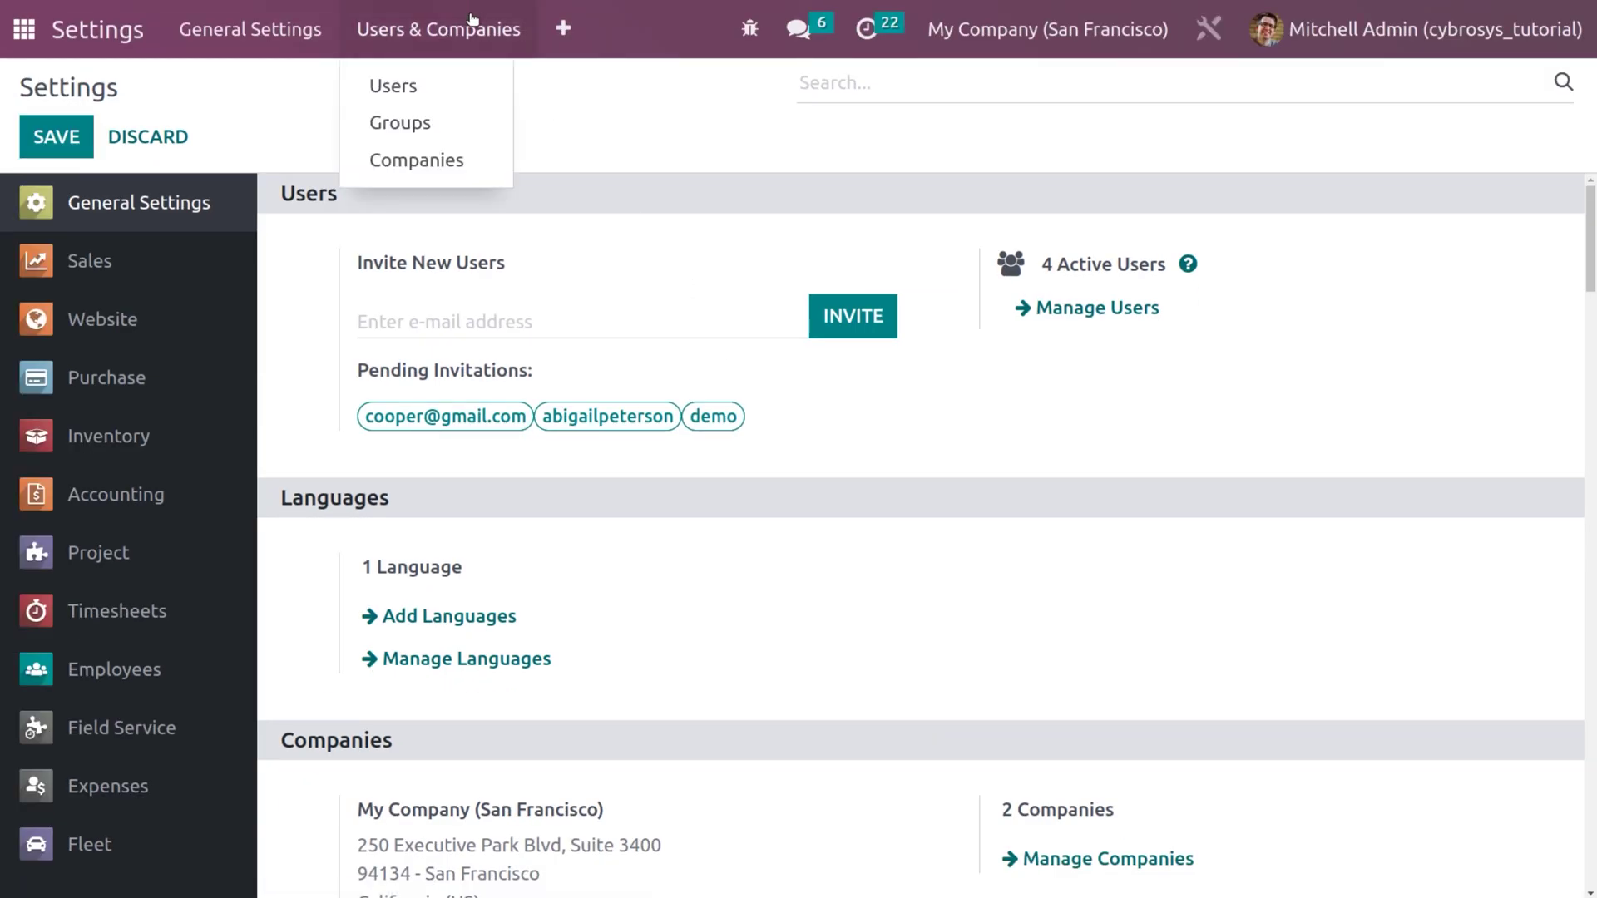
{"action": "left_click", "coordinate": [463, 158]}
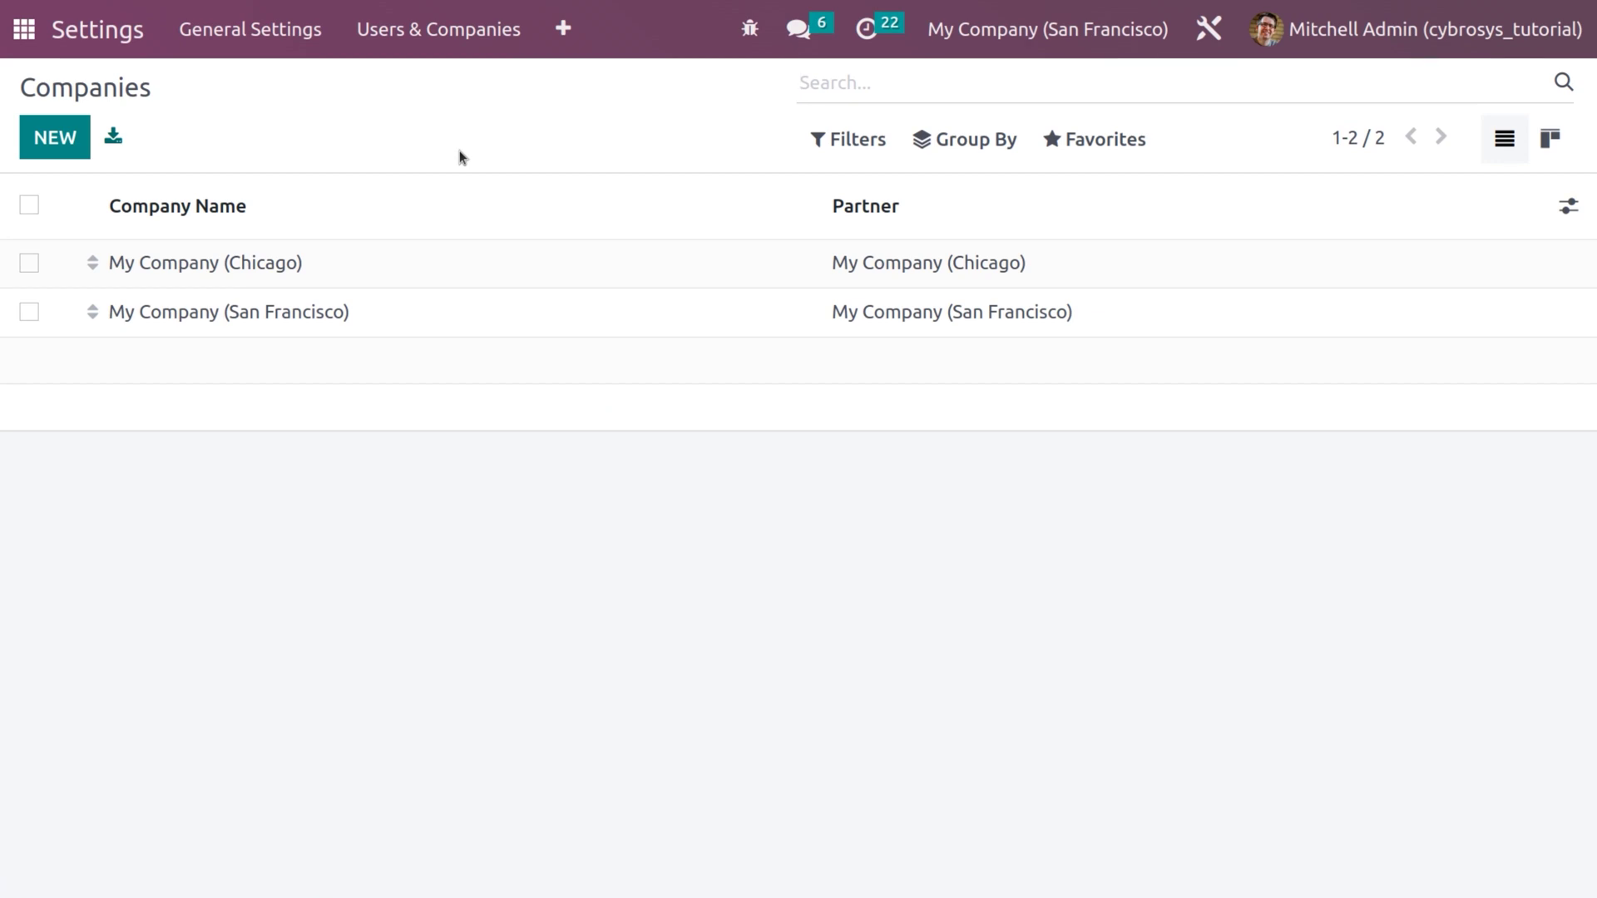
{"action": "left_click", "coordinate": [321, 277]}
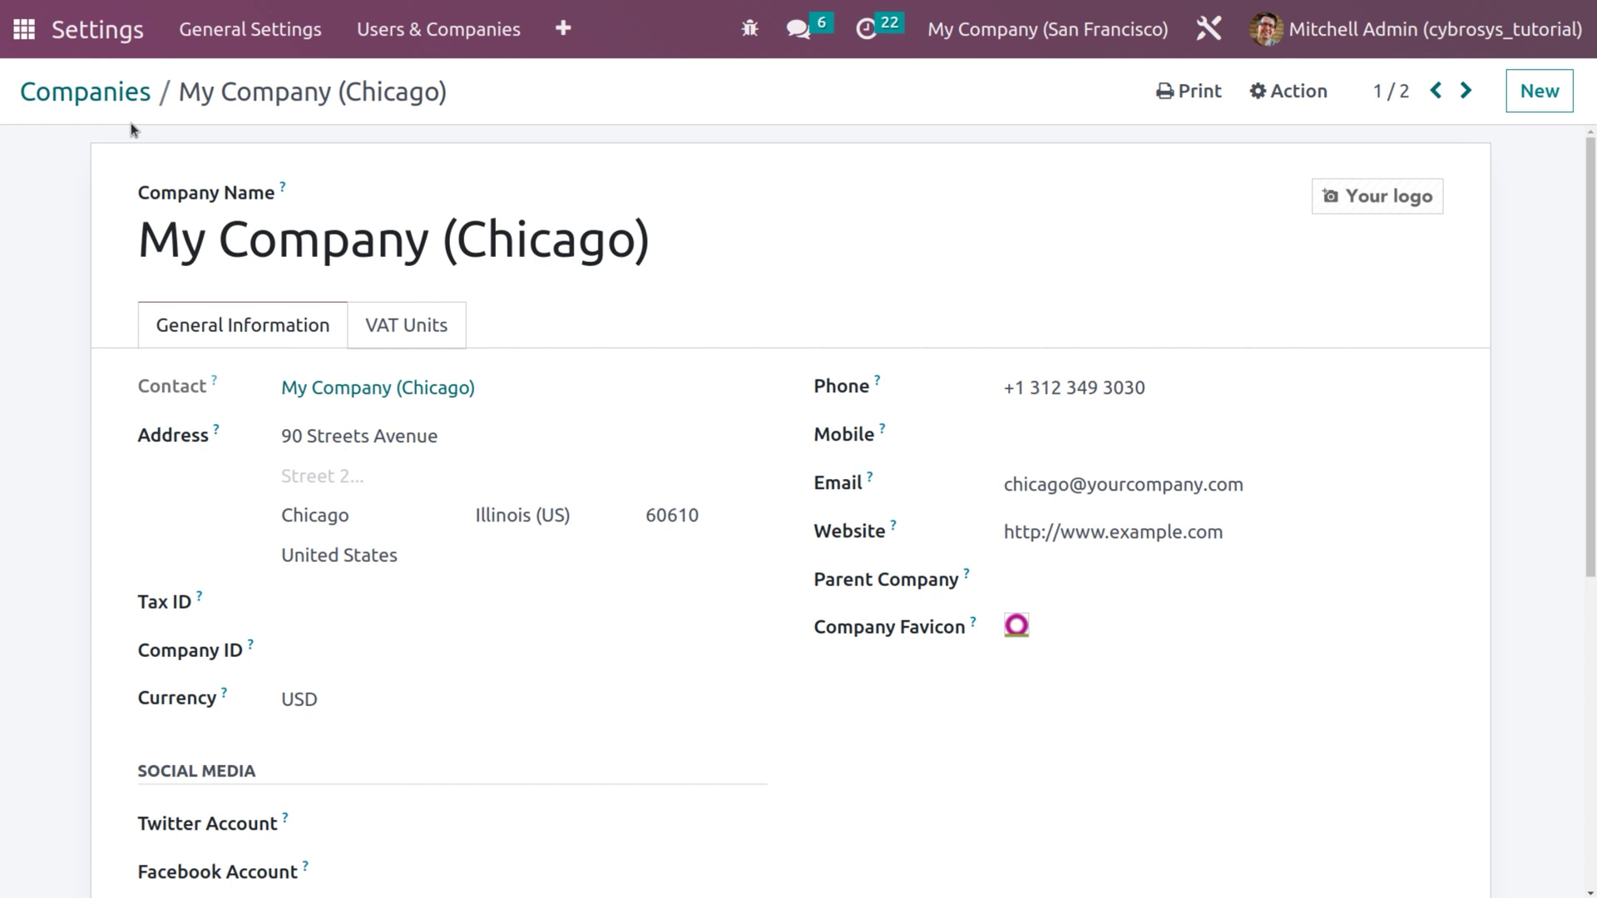
- Open the San Francisco company record, then return to the apps home screen
{"action": "left_click", "coordinate": [117, 96]}
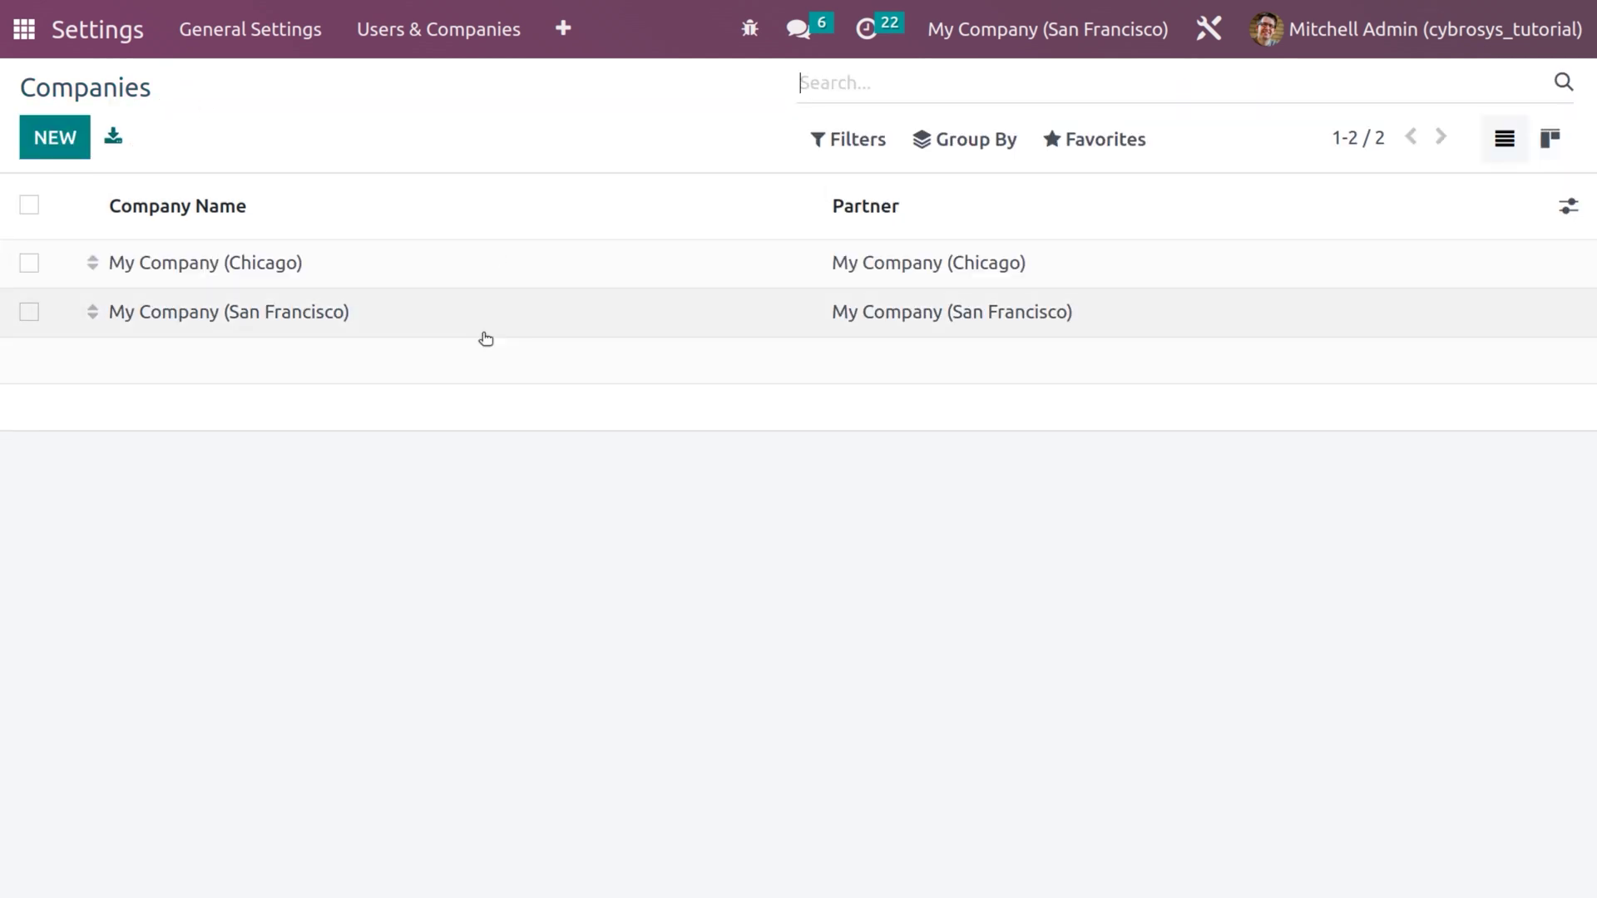
{"action": "left_click", "coordinate": [486, 332]}
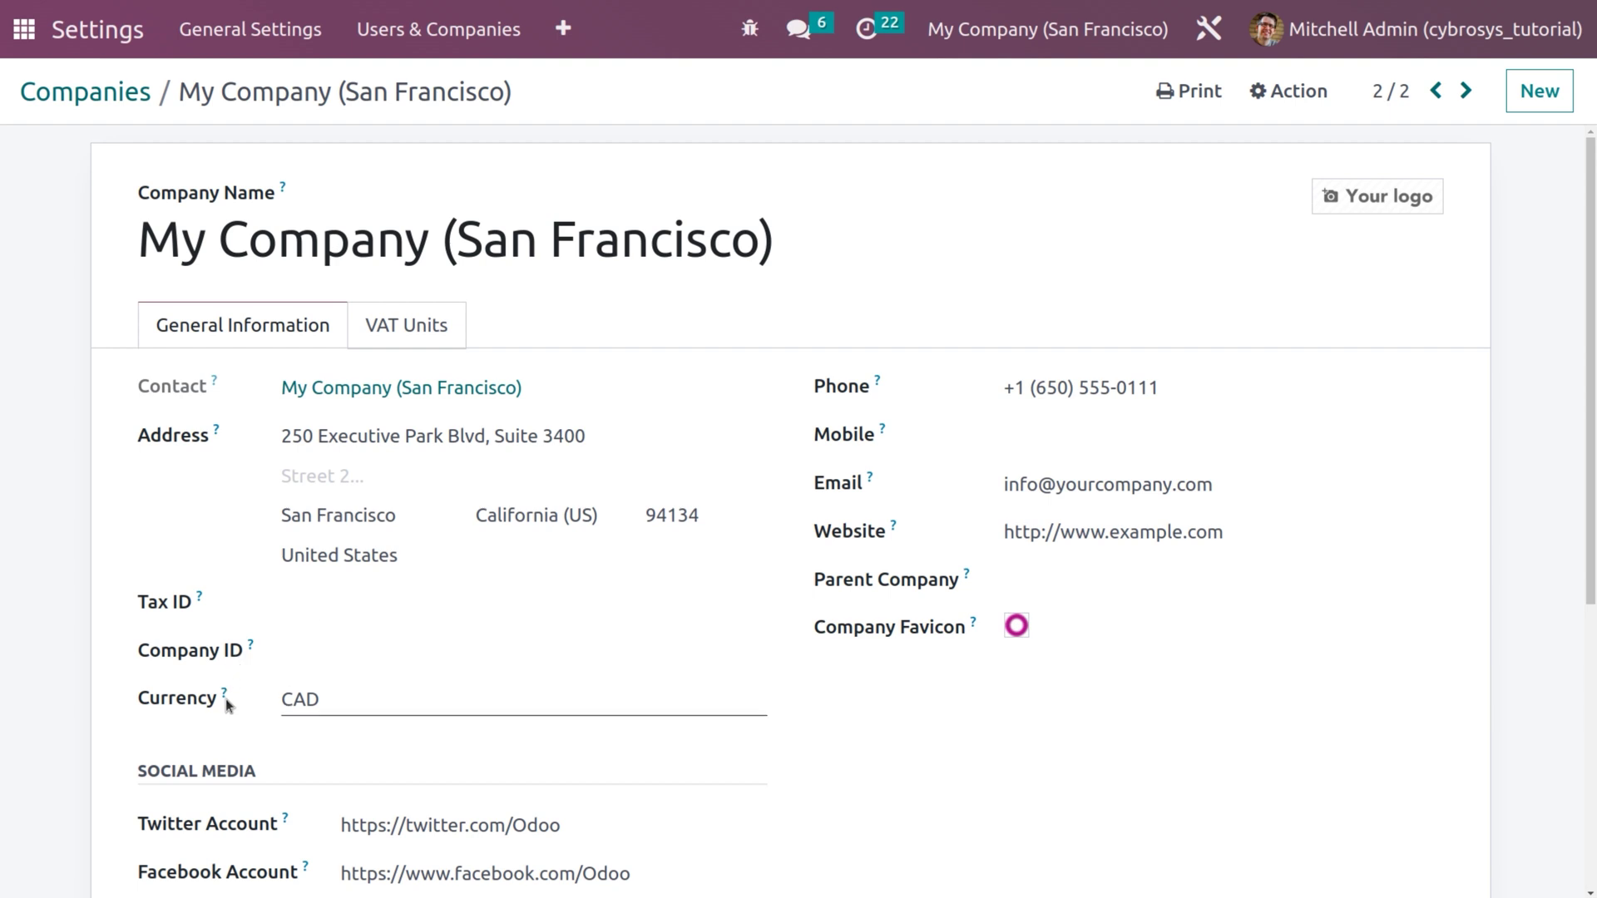
{"action": "left_click", "coordinate": [24, 30]}
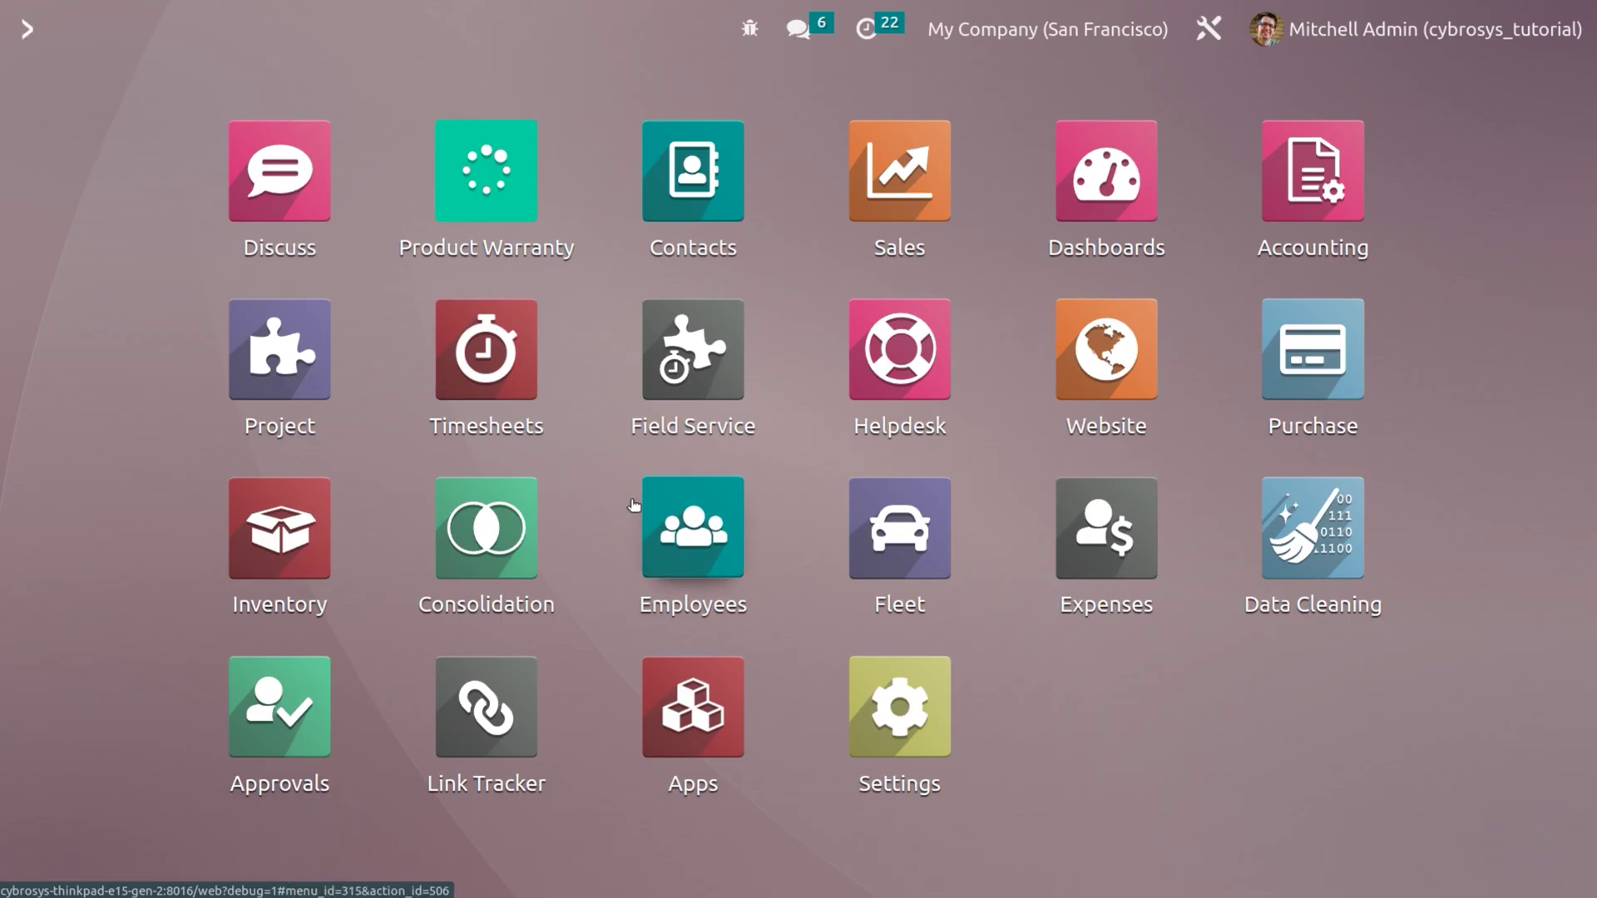
- Open the Profit and Loss report in the Accounting app
{"action": "type", "text": "ac"}
{"action": "key", "text": "Return"}
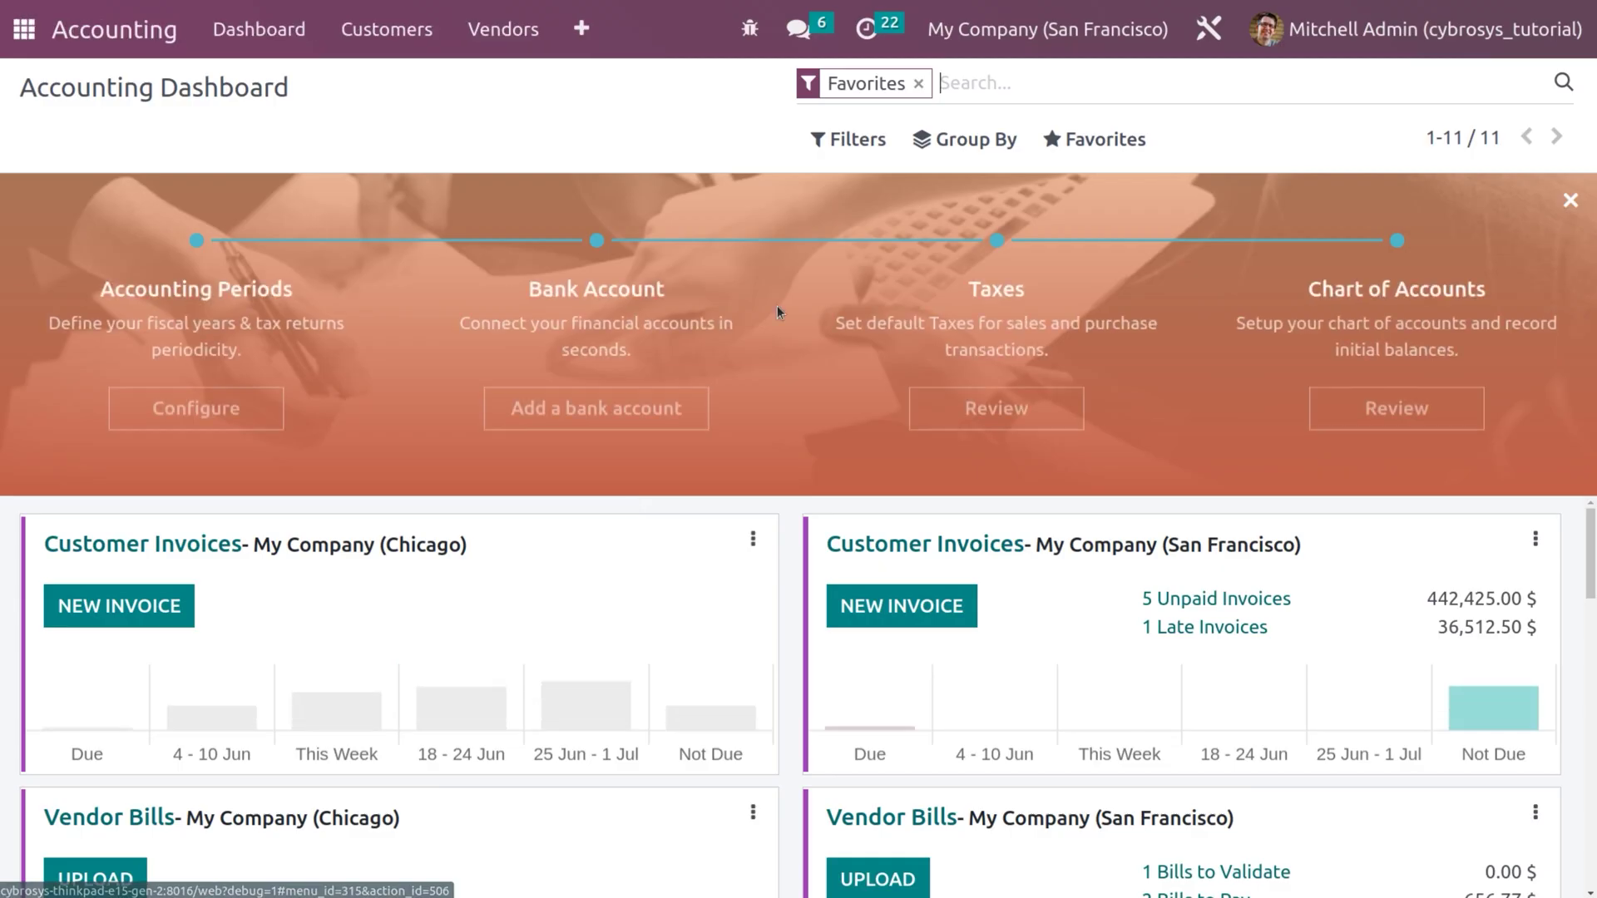
{"action": "left_click", "coordinate": [573, 31]}
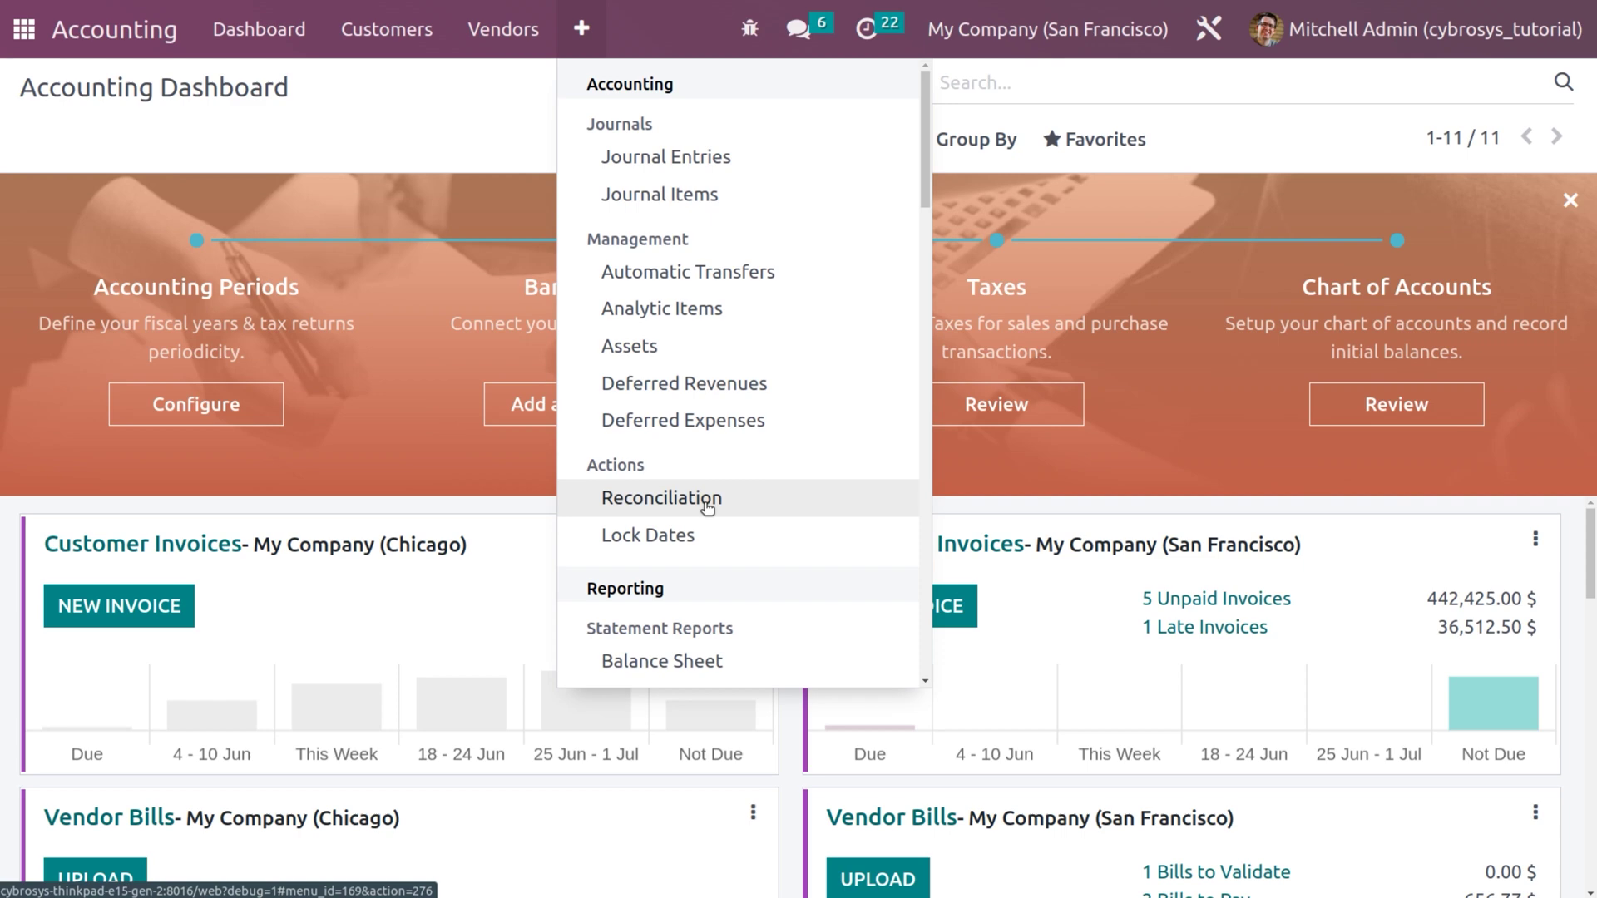
{"action": "scroll", "coordinate": [702, 606], "scroll_direction": "down", "scroll_amount": 2}
{"action": "scroll", "coordinate": [702, 599], "scroll_direction": "down", "scroll_amount": 2}
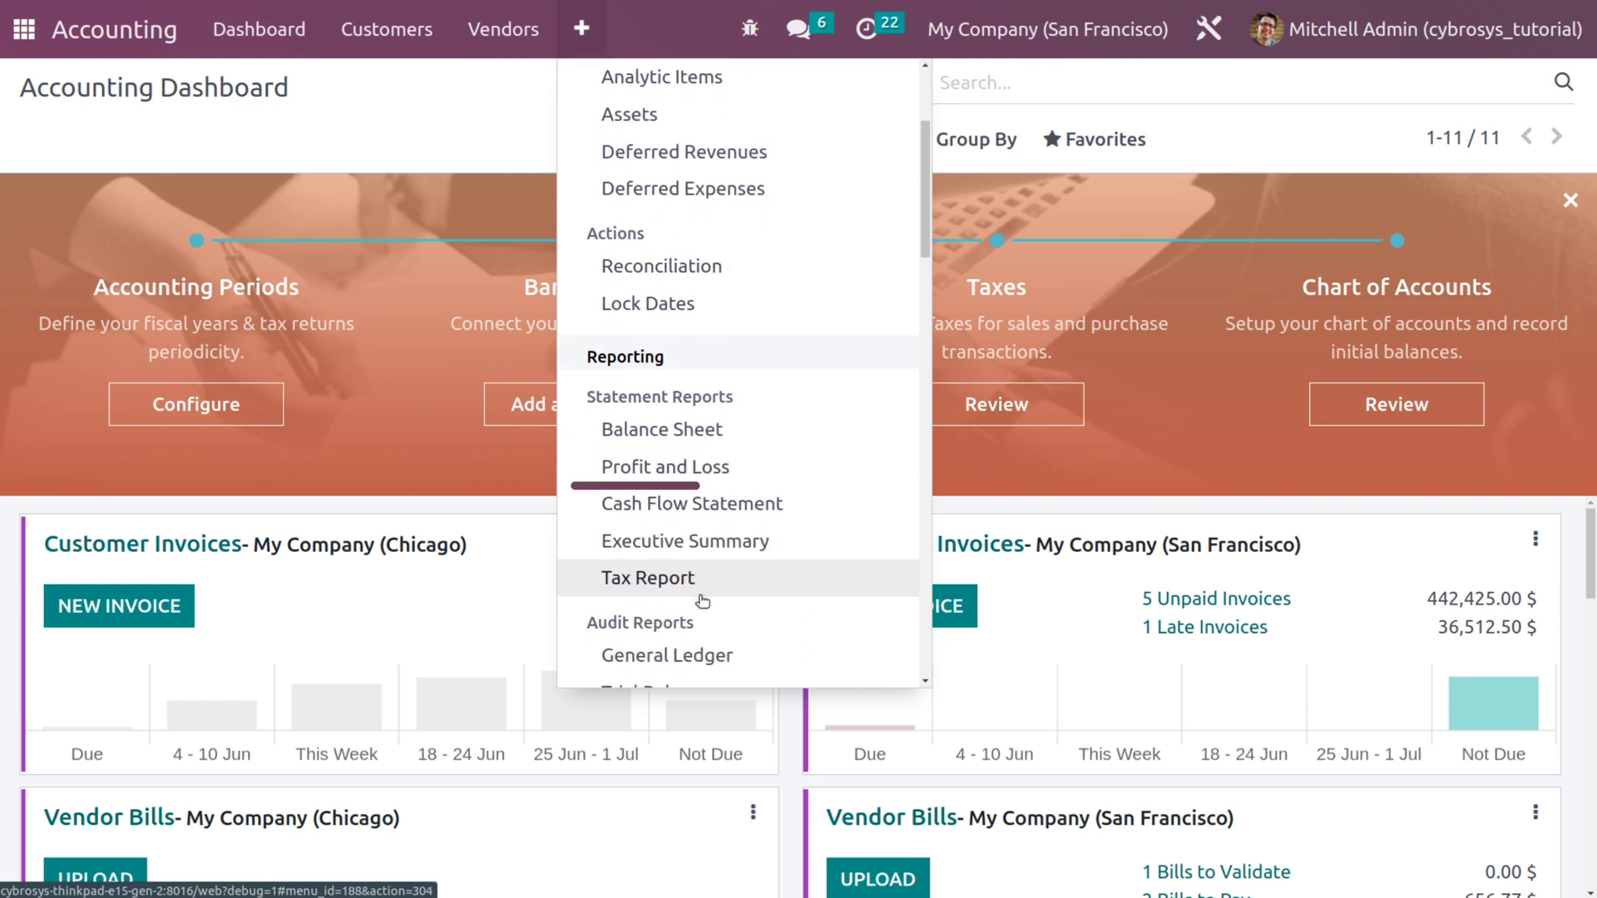
{"action": "left_click", "coordinate": [701, 459]}
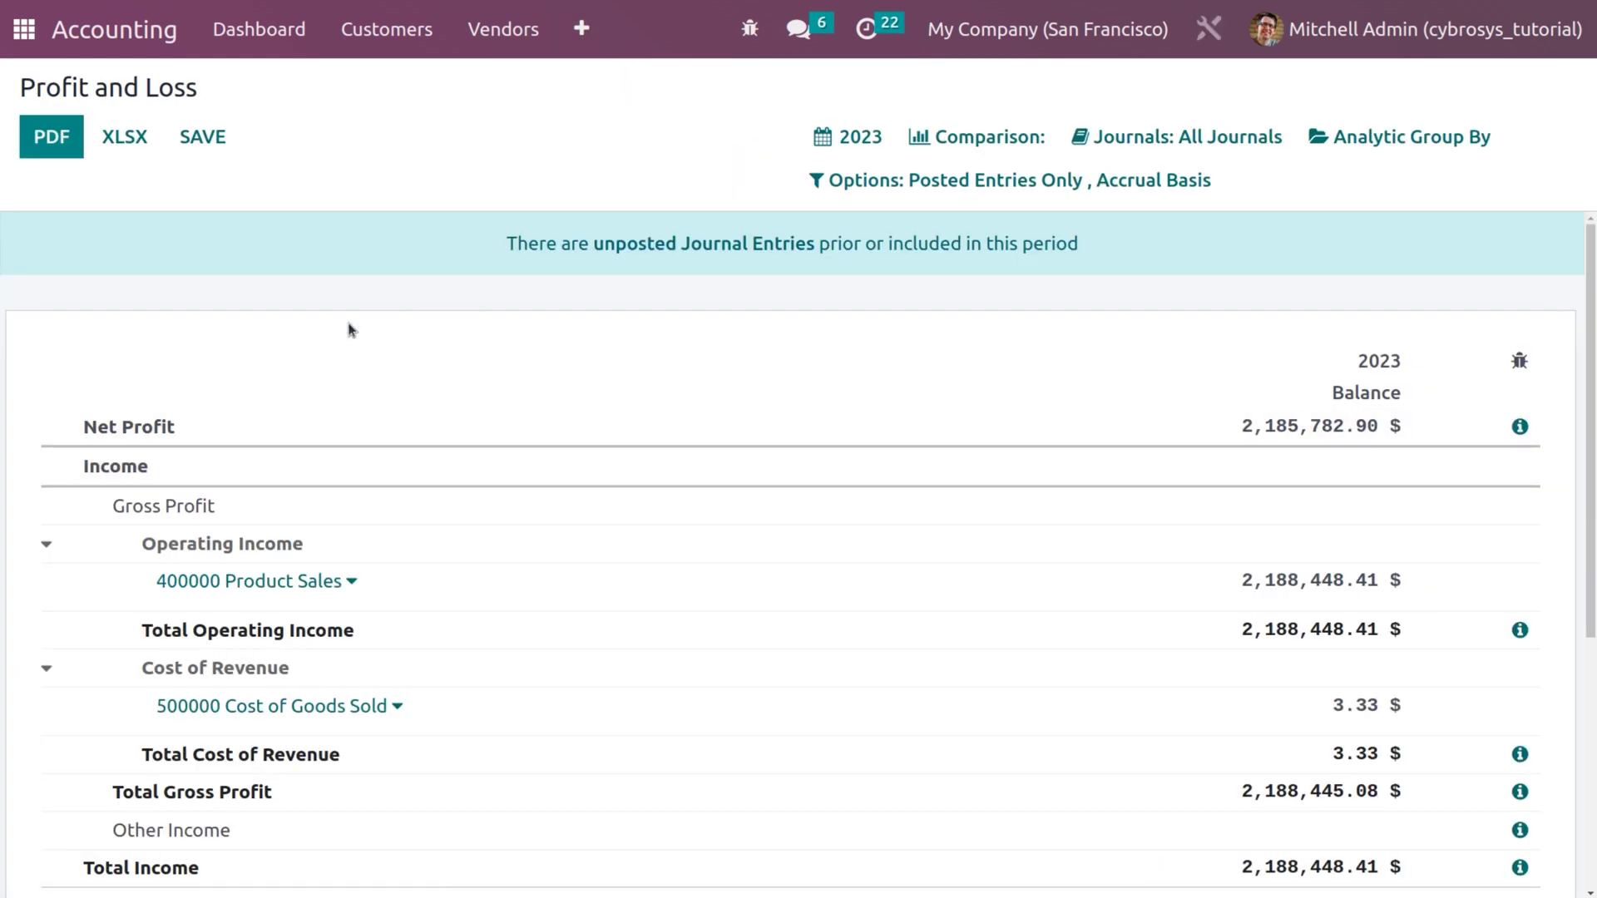
- Look through the 2023 Profit and Loss figures and check which companies are active
{"action": "scroll", "coordinate": [446, 613], "scroll_direction": "down", "scroll_amount": 3}
{"action": "scroll", "coordinate": [447, 615], "scroll_direction": "up", "scroll_amount": 1}
{"action": "scroll", "coordinate": [447, 615], "scroll_direction": "up", "scroll_amount": 1}
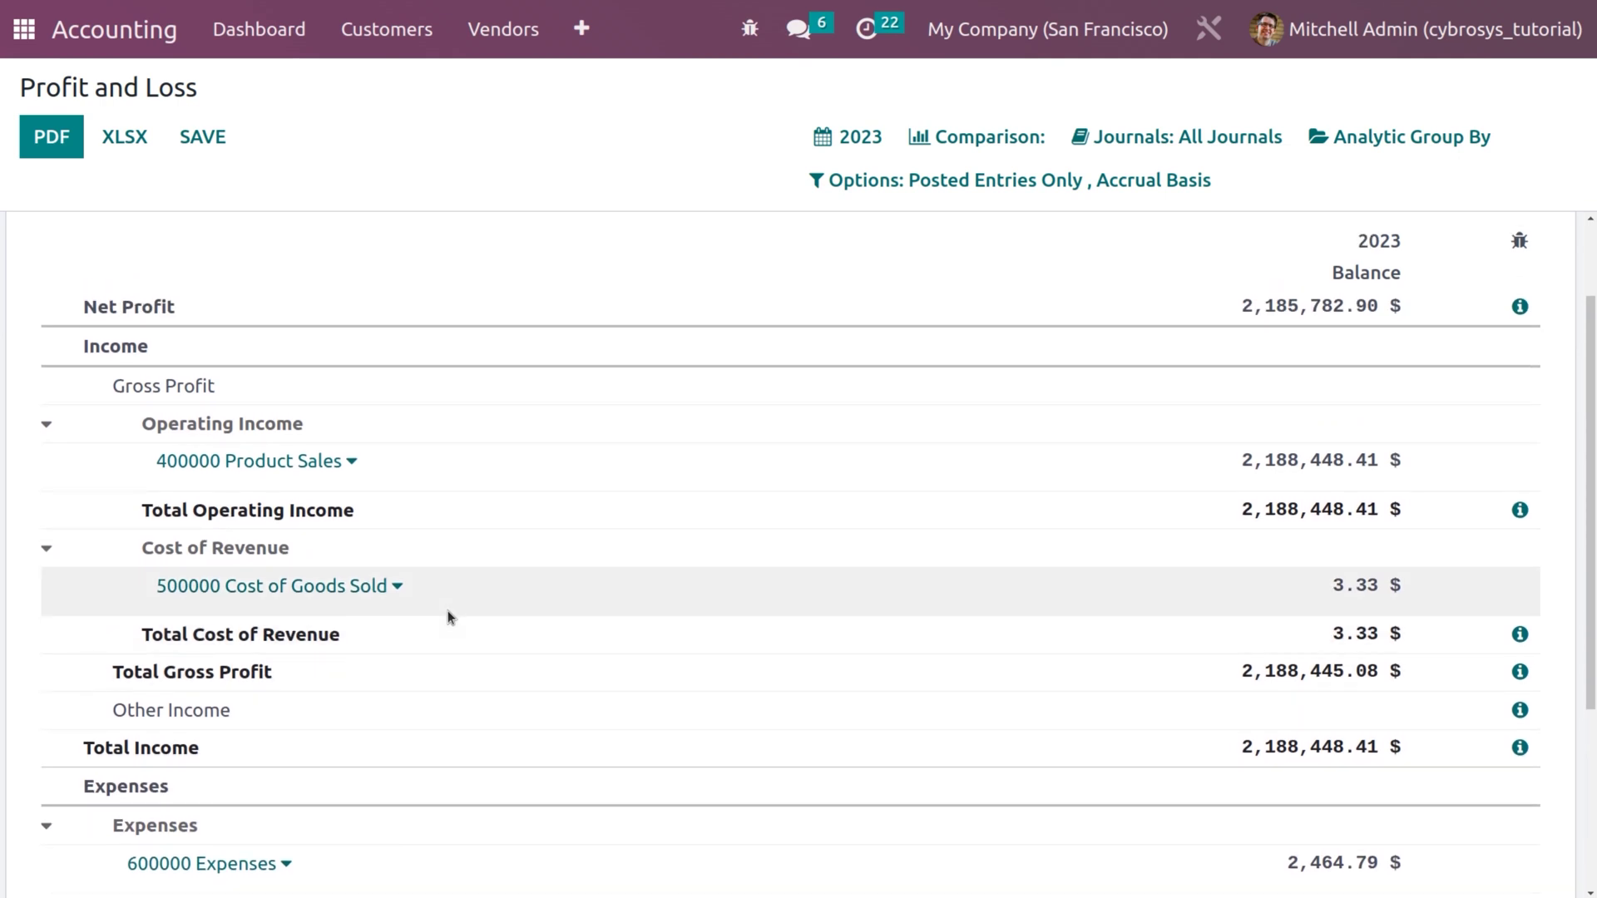
{"action": "scroll", "coordinate": [447, 617], "scroll_direction": "down", "scroll_amount": 1}
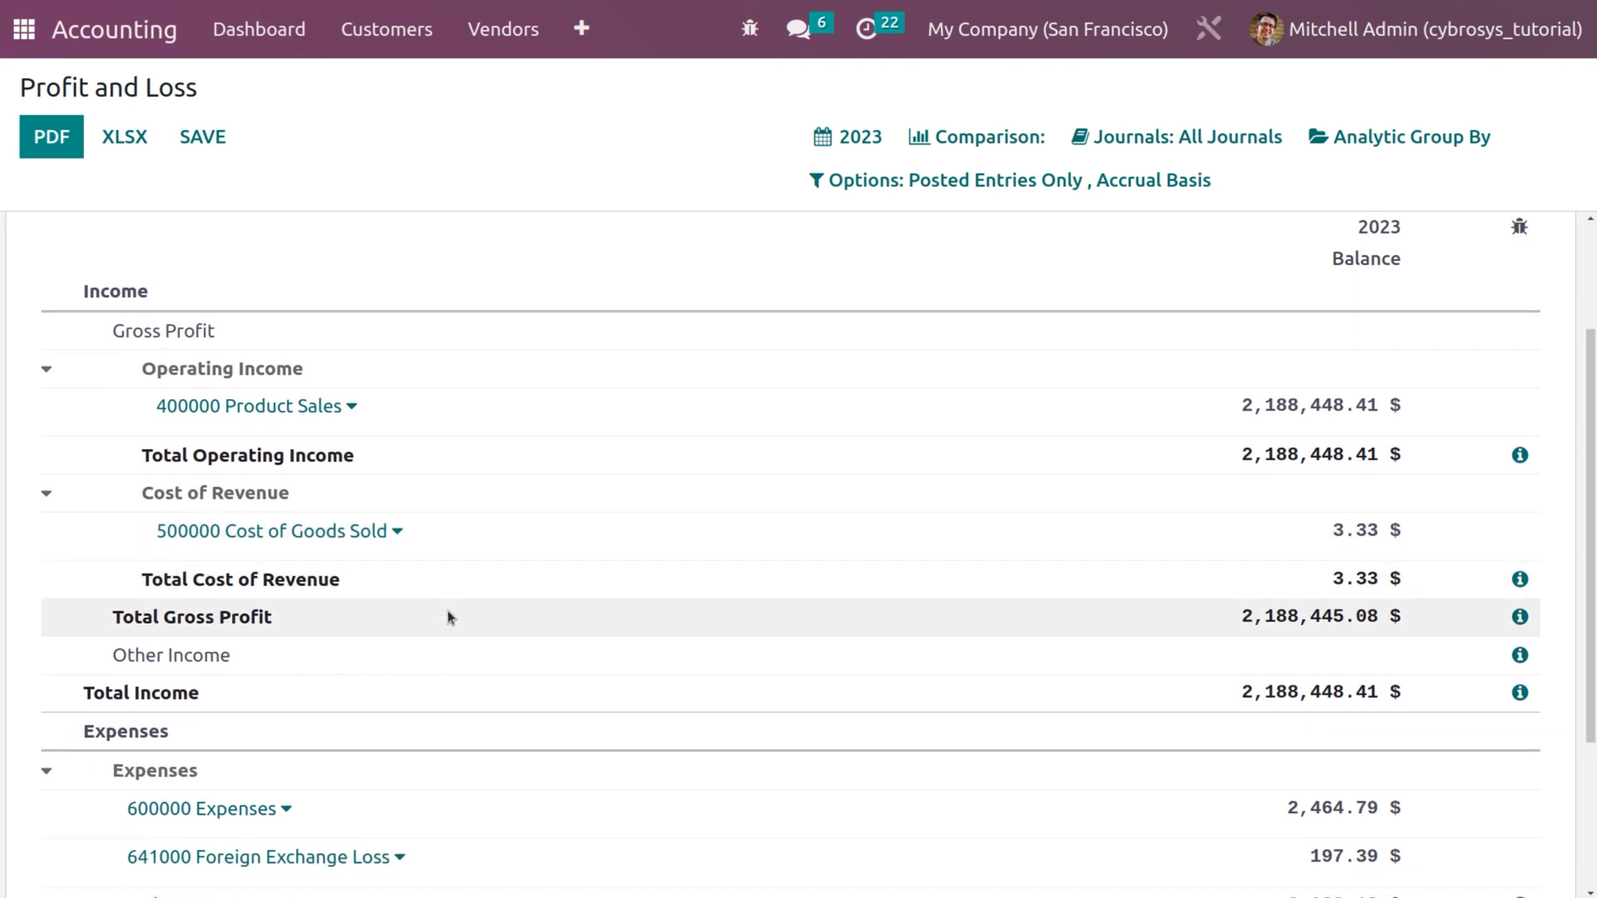
{"action": "scroll", "coordinate": [448, 617], "scroll_direction": "down", "scroll_amount": 2}
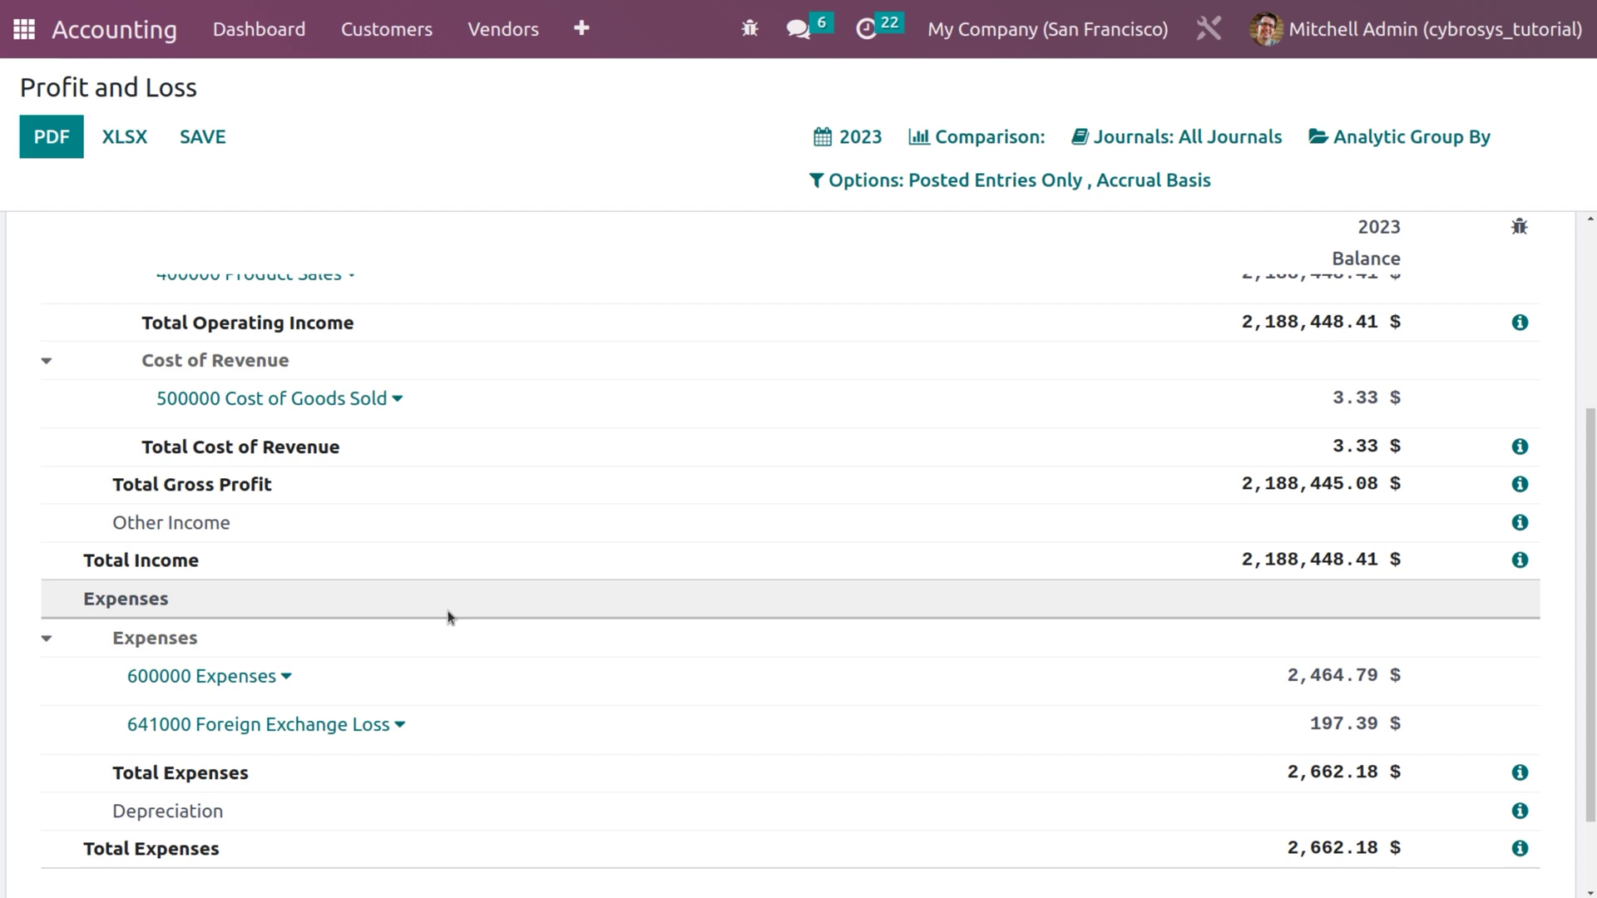
{"action": "scroll", "coordinate": [447, 614], "scroll_direction": "down", "scroll_amount": 2}
{"action": "scroll", "coordinate": [448, 614], "scroll_direction": "up", "scroll_amount": 6}
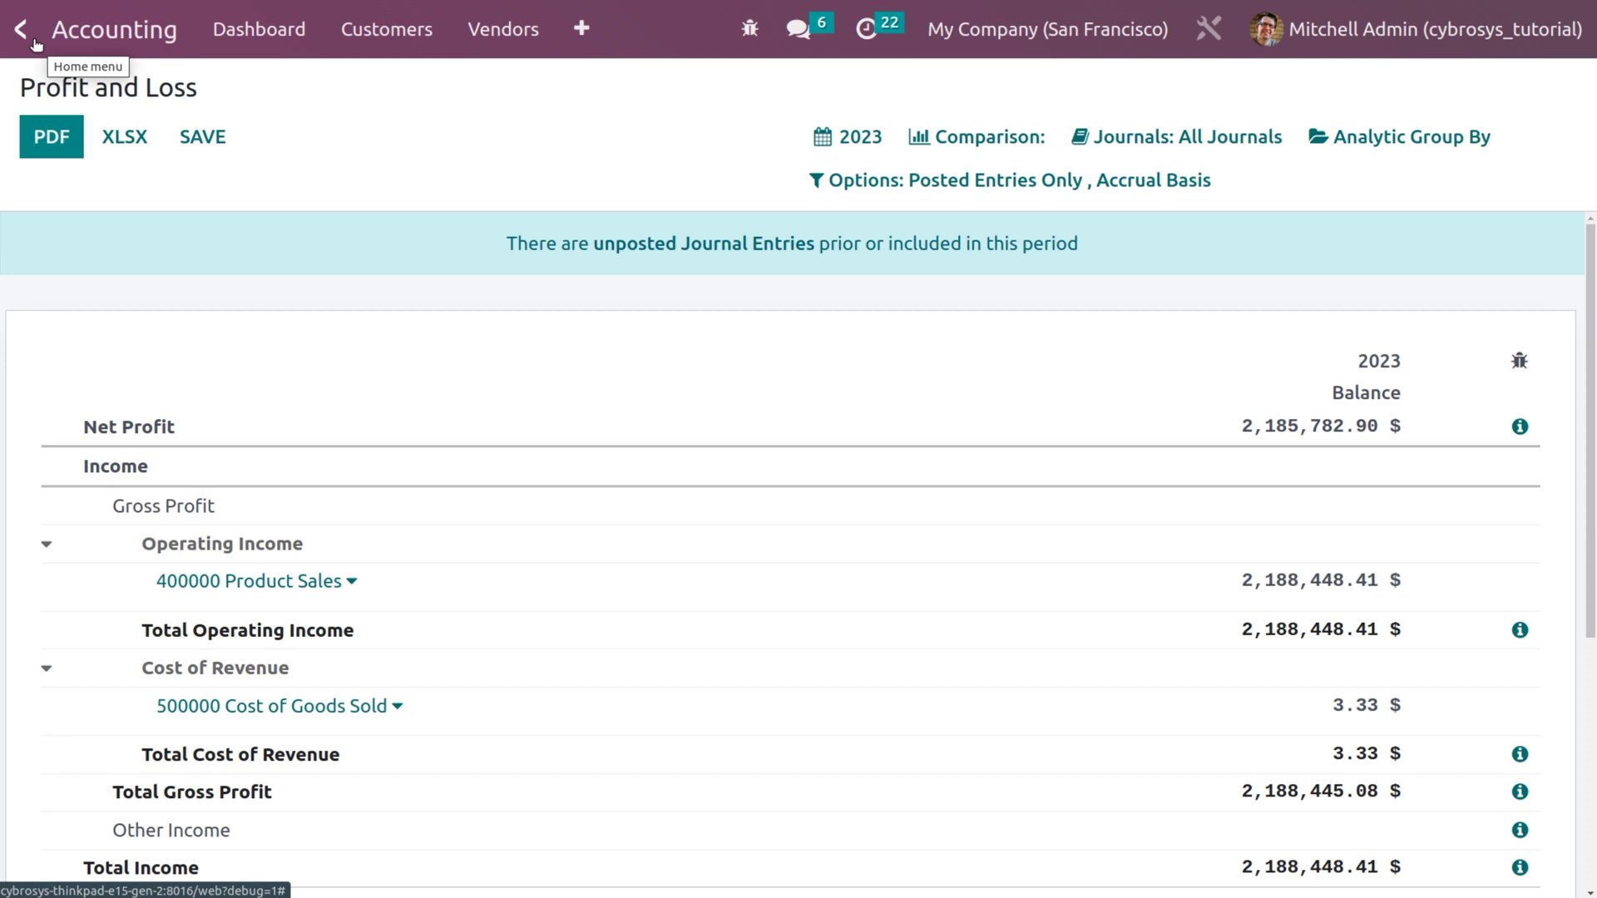
{"action": "left_click", "coordinate": [1000, 40]}
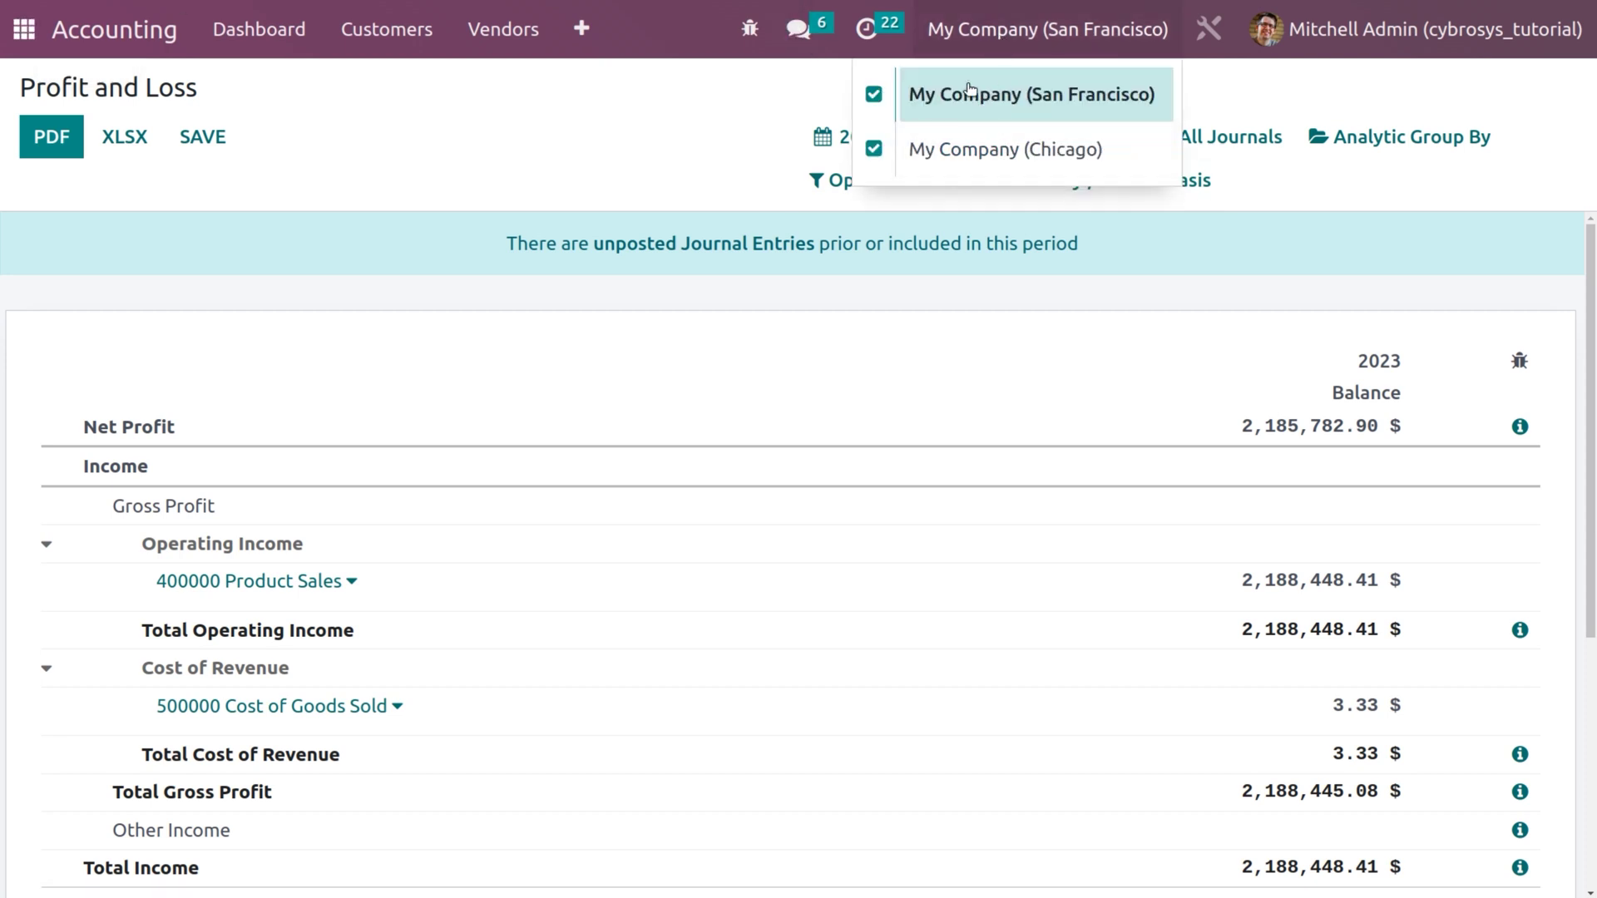
- Open the Consolidation app from the apps home screen
{"action": "left_click", "coordinate": [26, 40]}
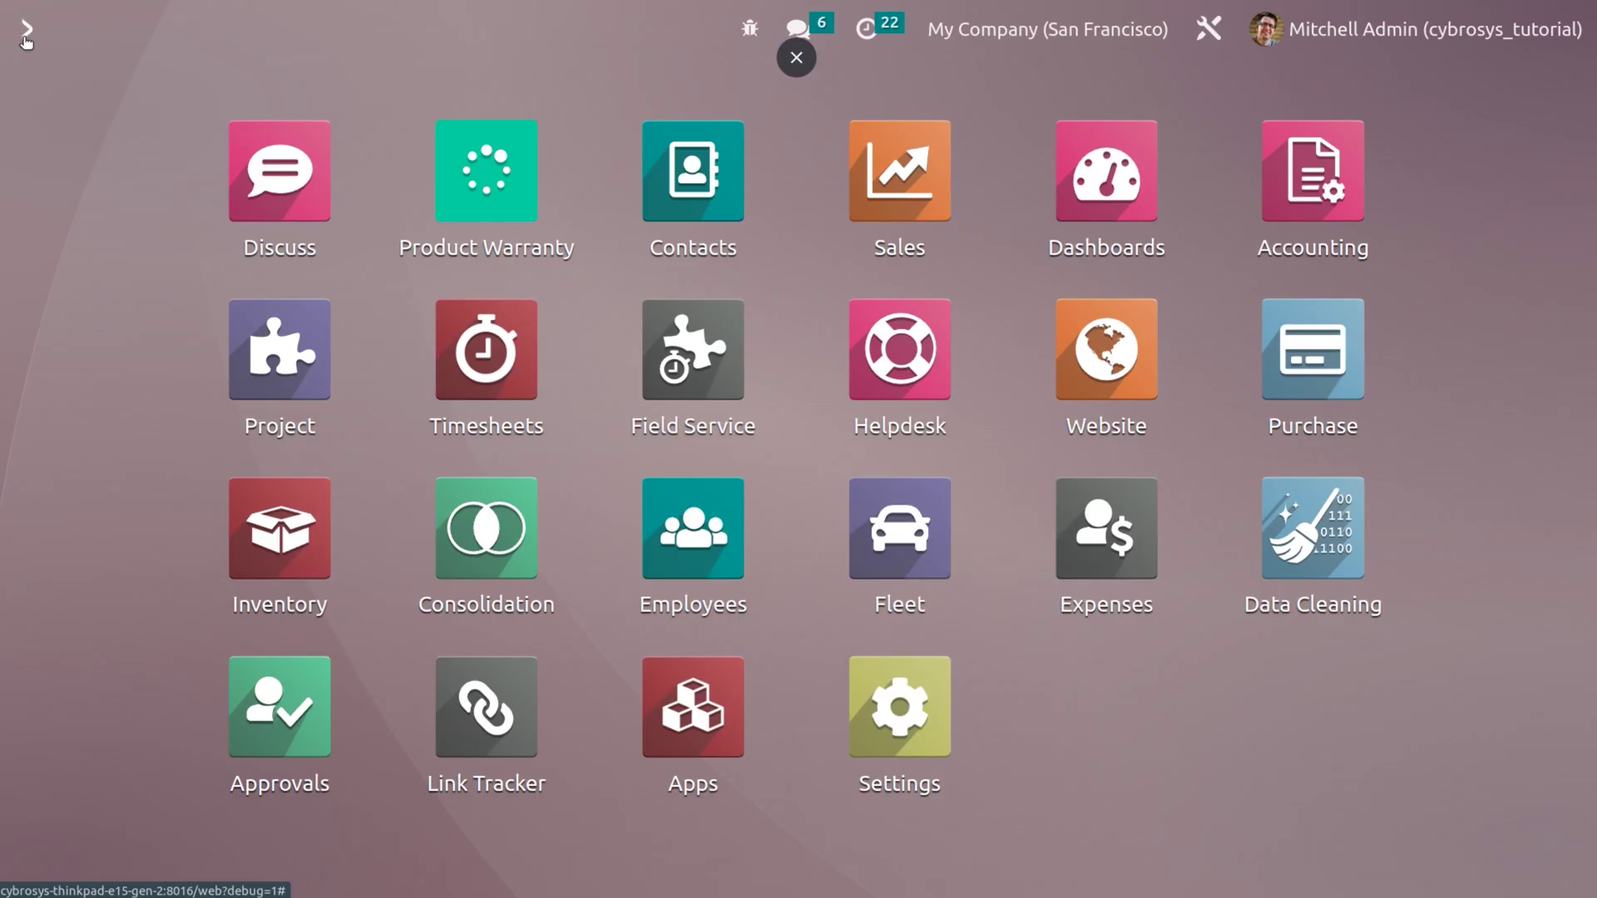
{"action": "type", "text": "com"}
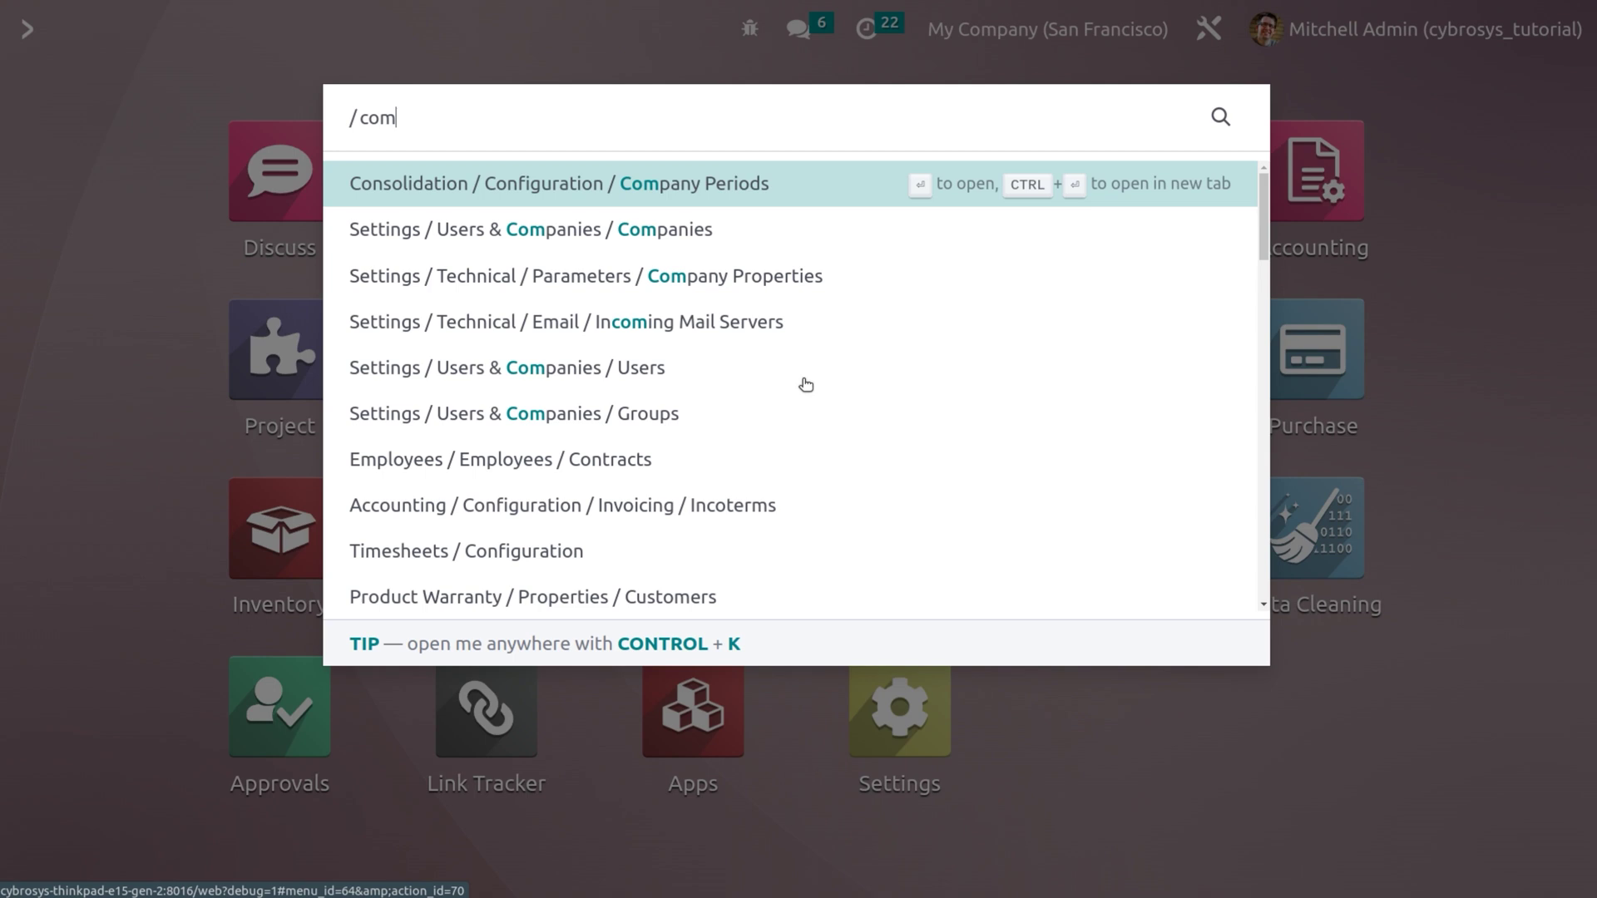
{"action": "key", "text": "BackSpace"}
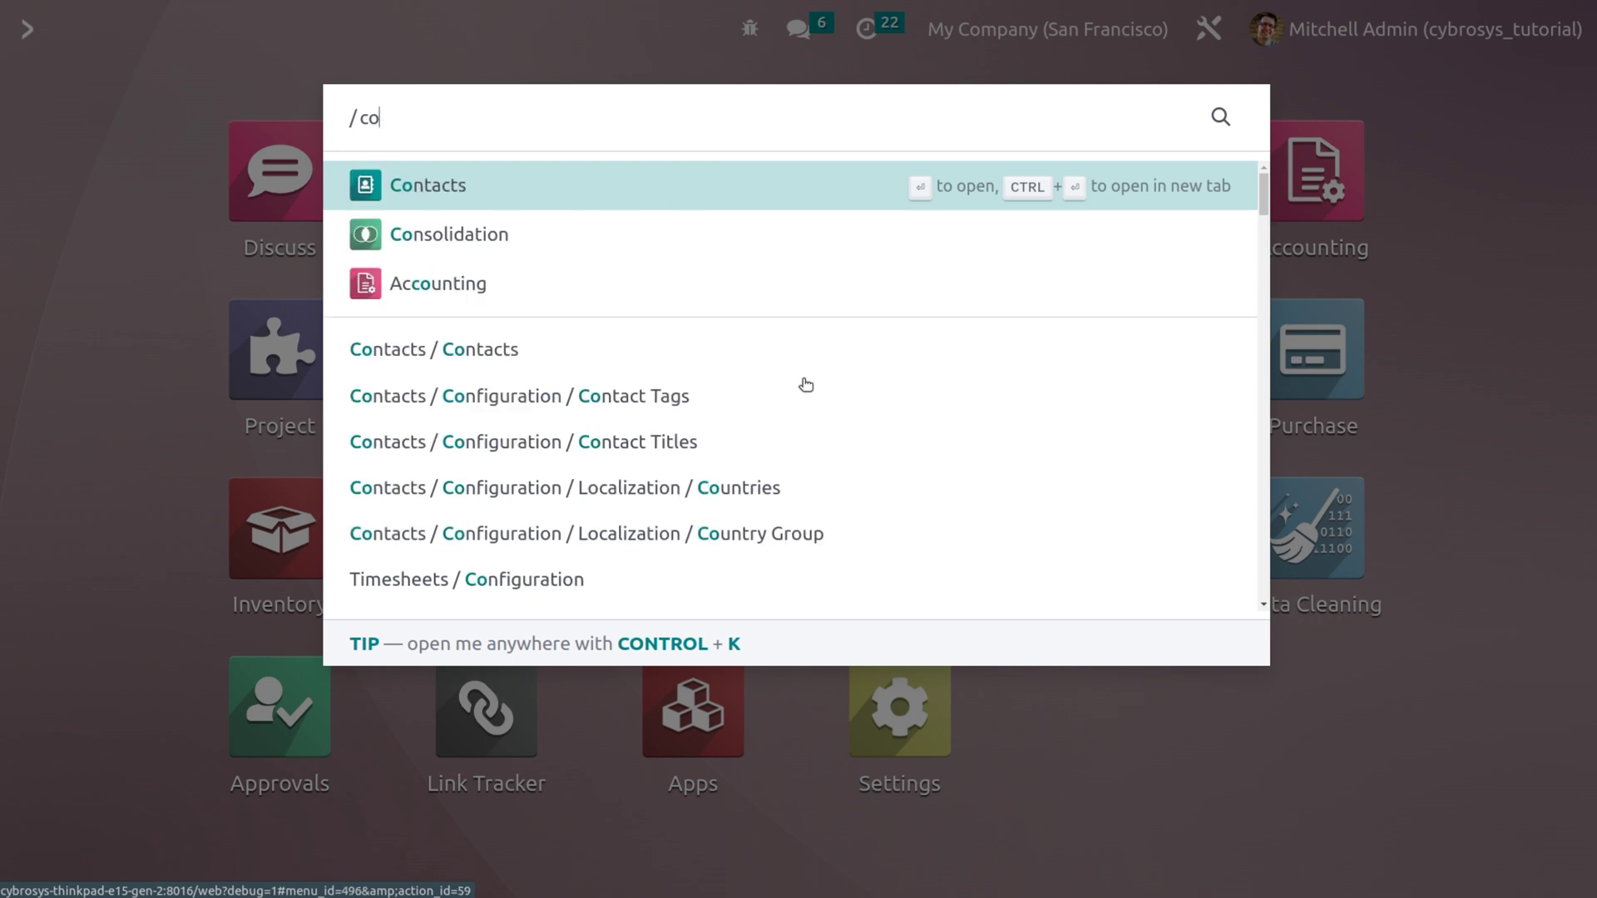
{"action": "key", "text": "Down"}
{"action": "key", "text": "Return"}
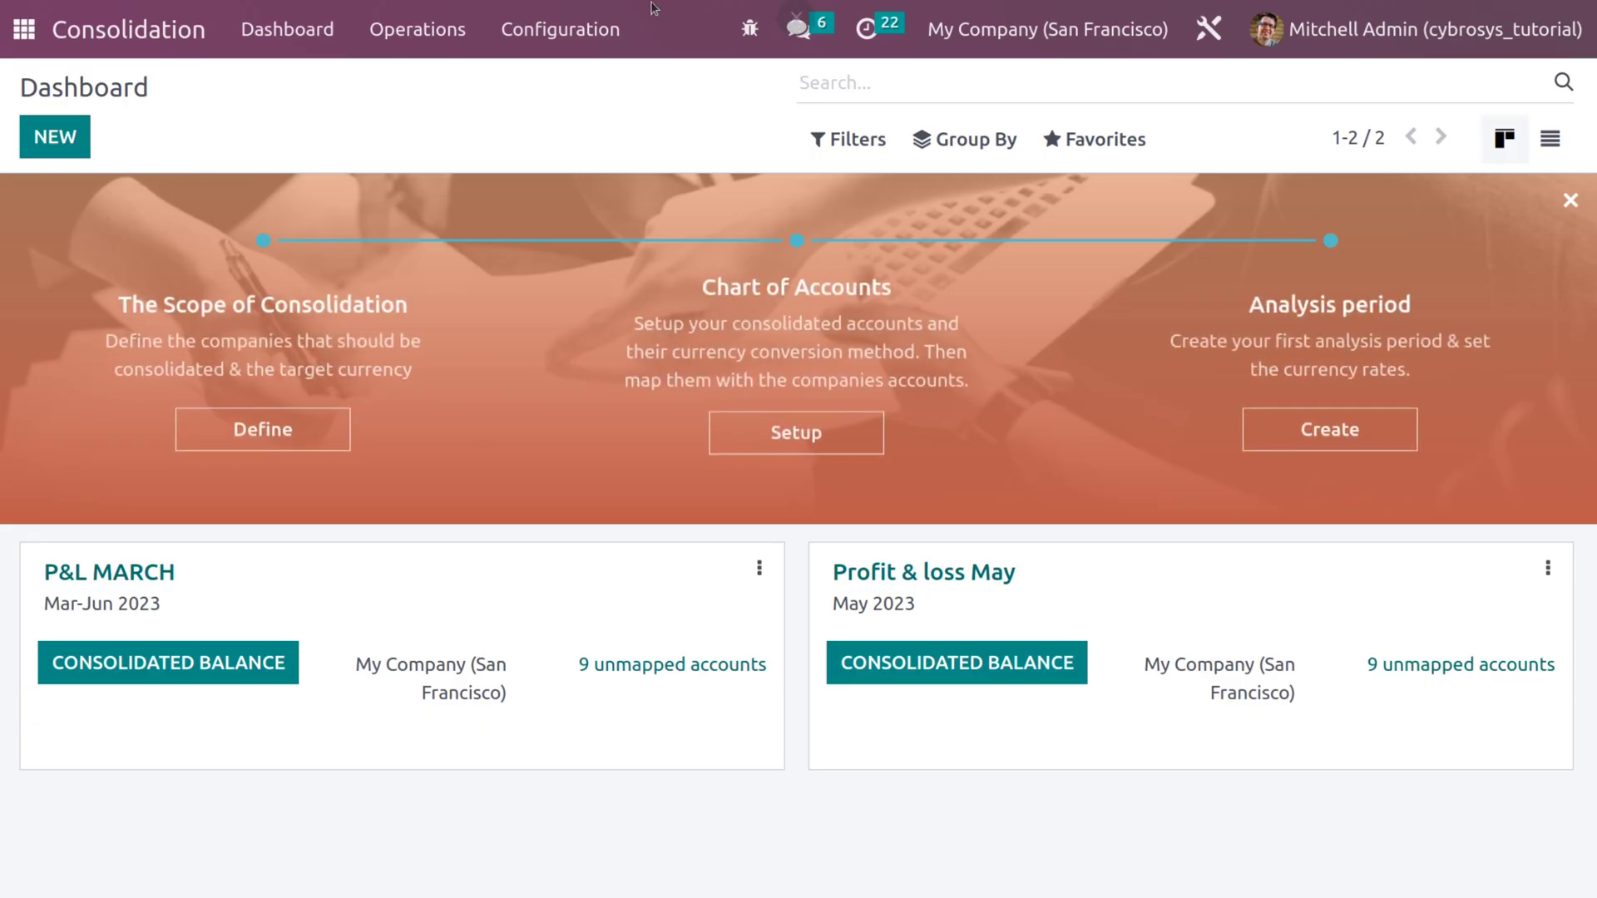
- Start a new record from Configuration > Consolidation
{"action": "left_click", "coordinate": [563, 29]}
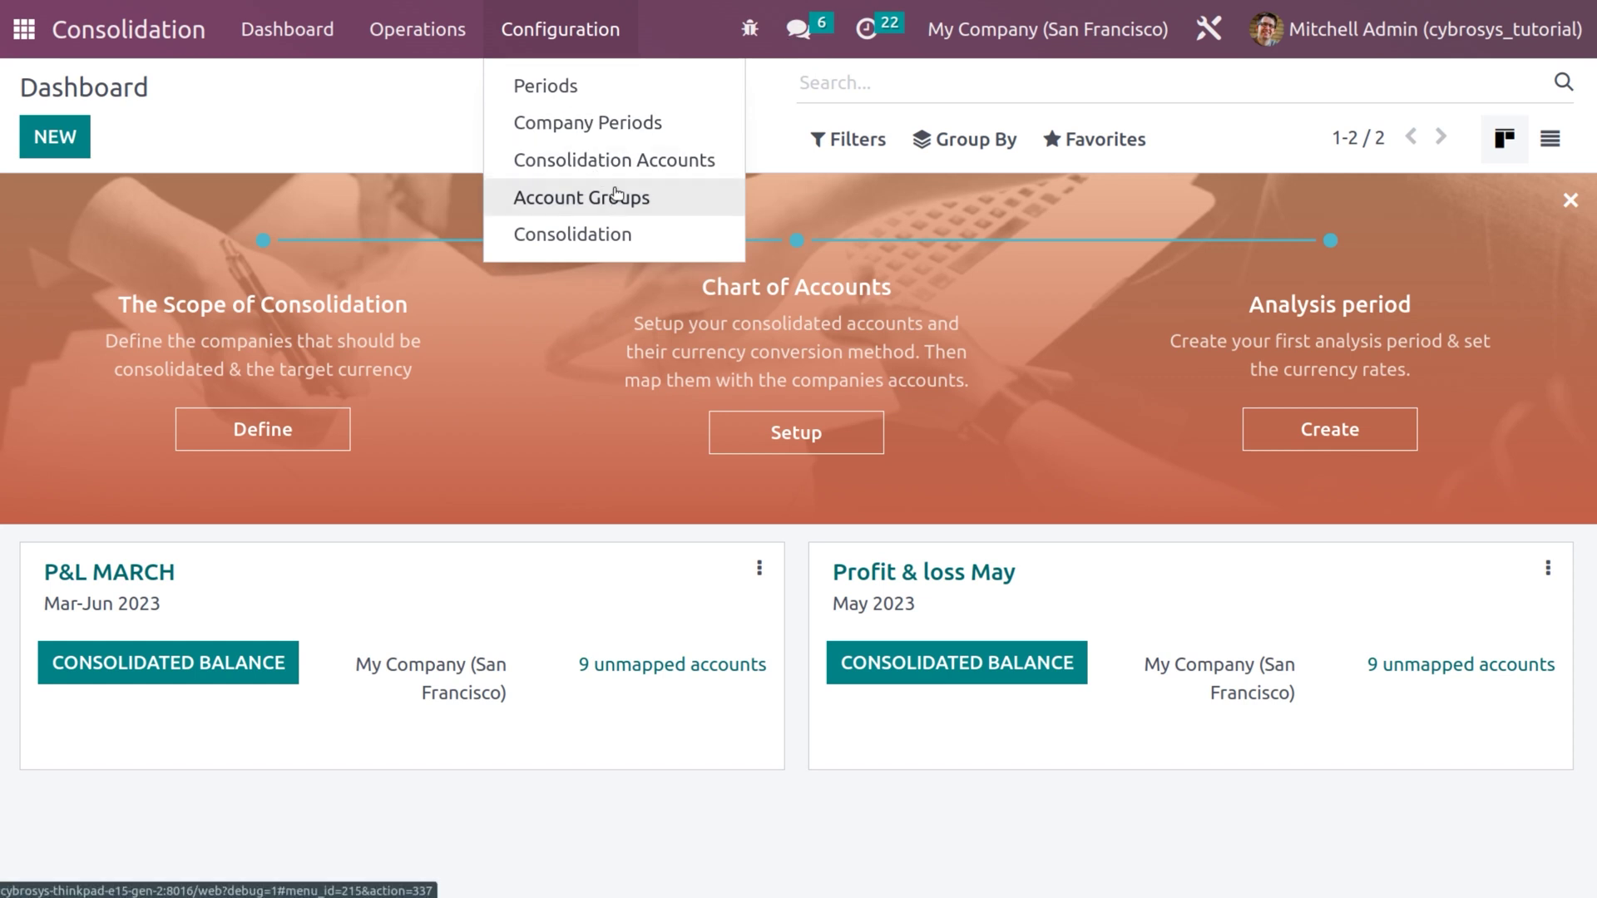
{"action": "left_click", "coordinate": [627, 233]}
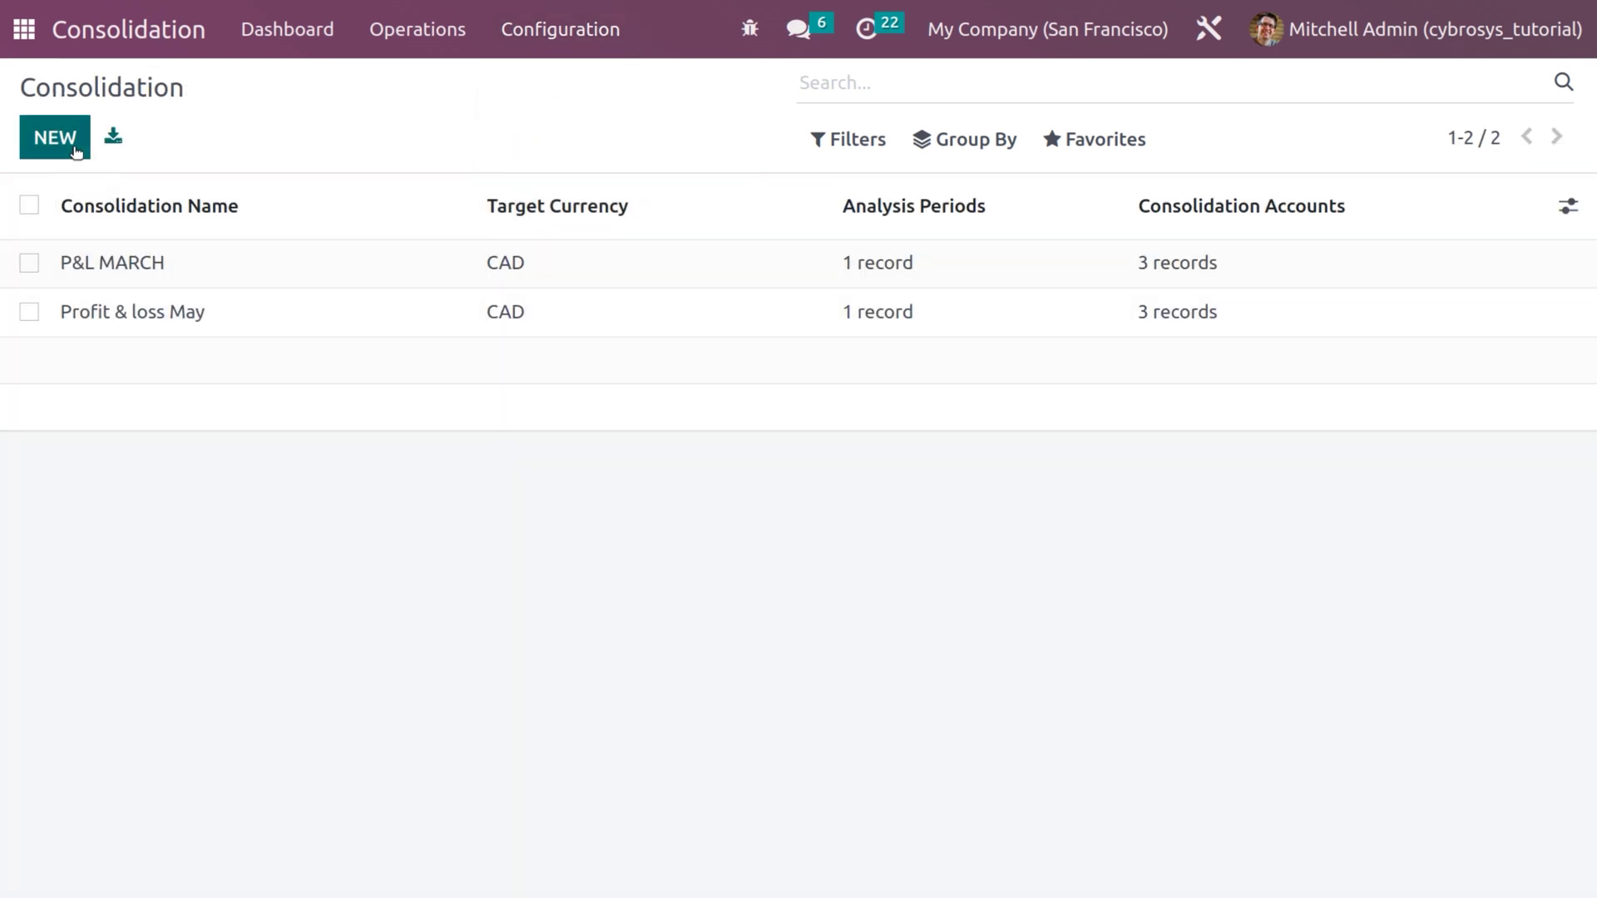
{"action": "left_click", "coordinate": [76, 155]}
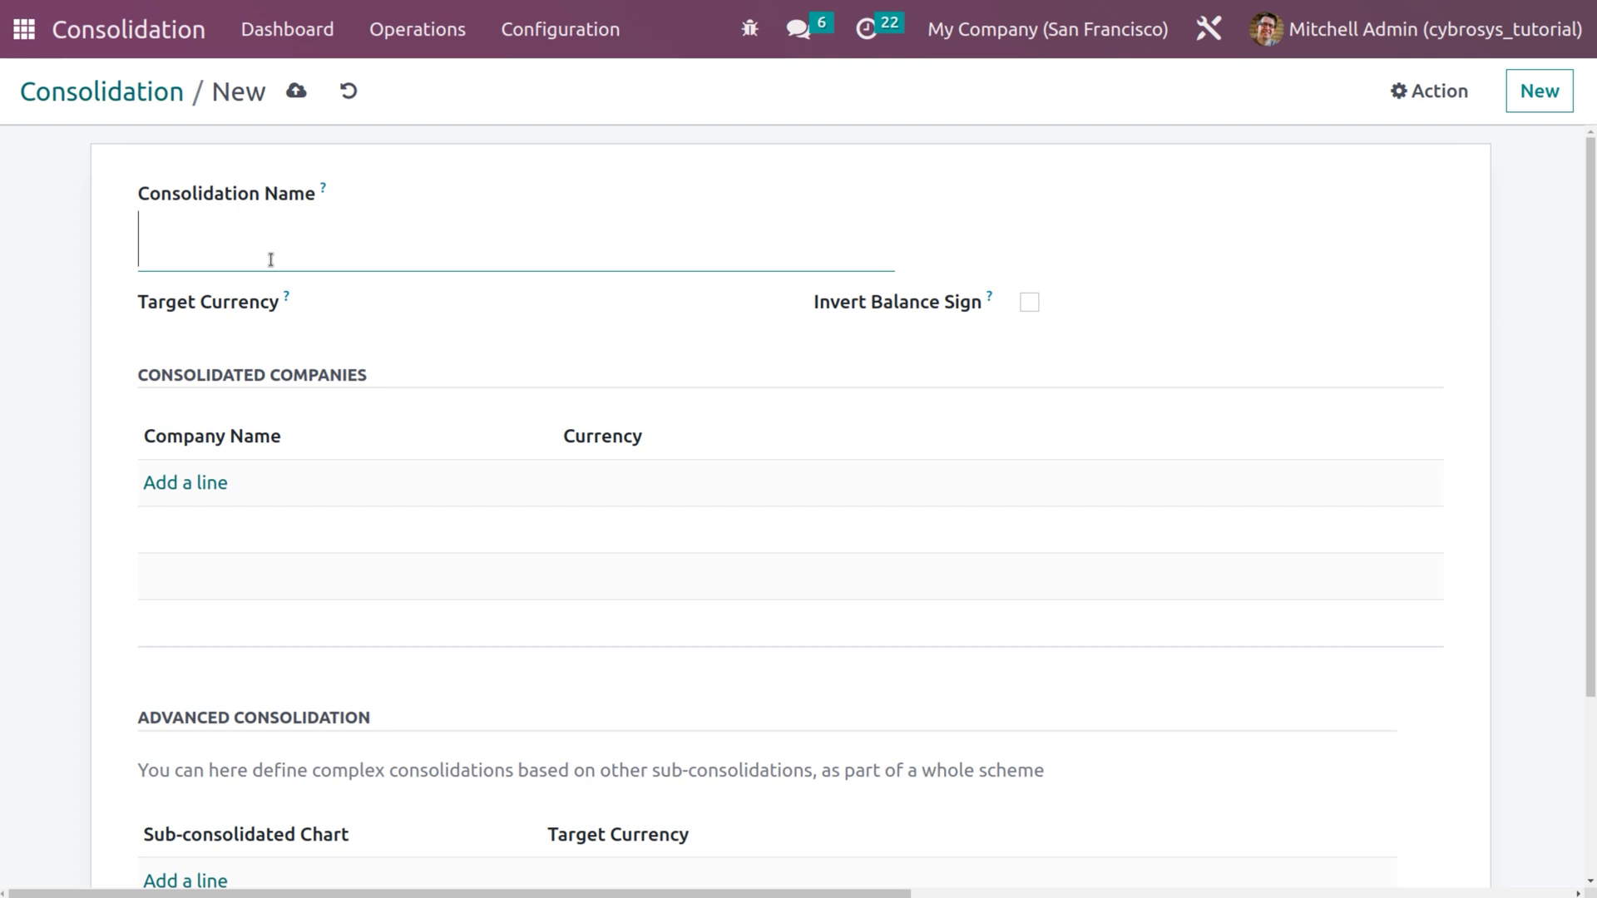
- Name the consolidation 'Profit & loss may', target CAD, and invert the balance sign
{"action": "type", "text": "Profit & loss may"}
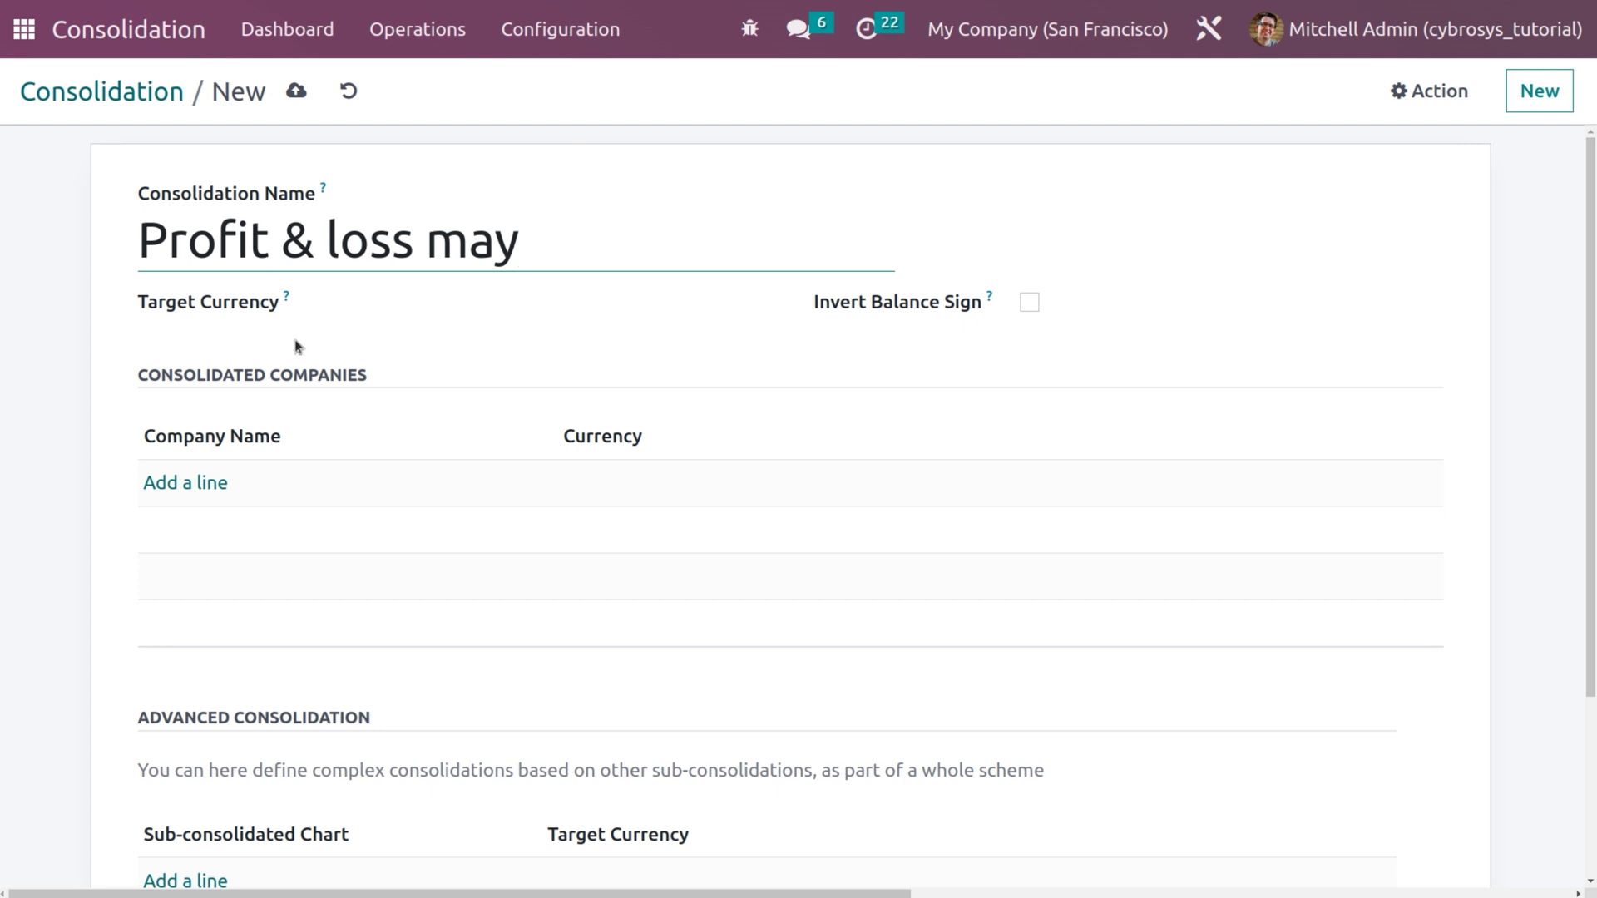
{"action": "left_click", "coordinate": [367, 300]}
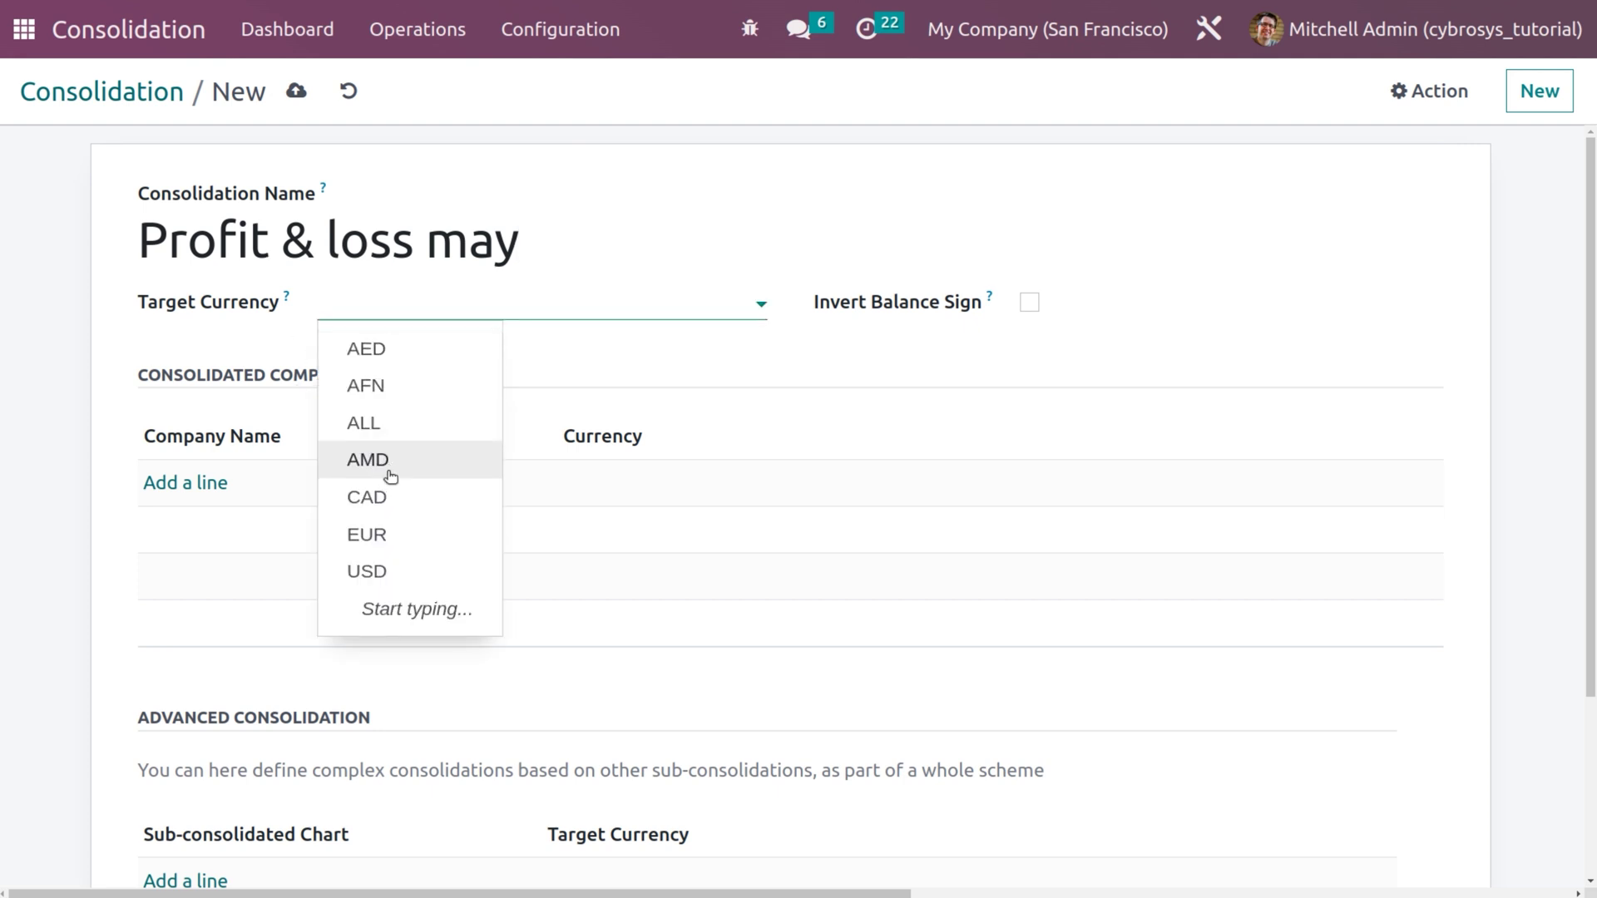
{"action": "left_click", "coordinate": [367, 497]}
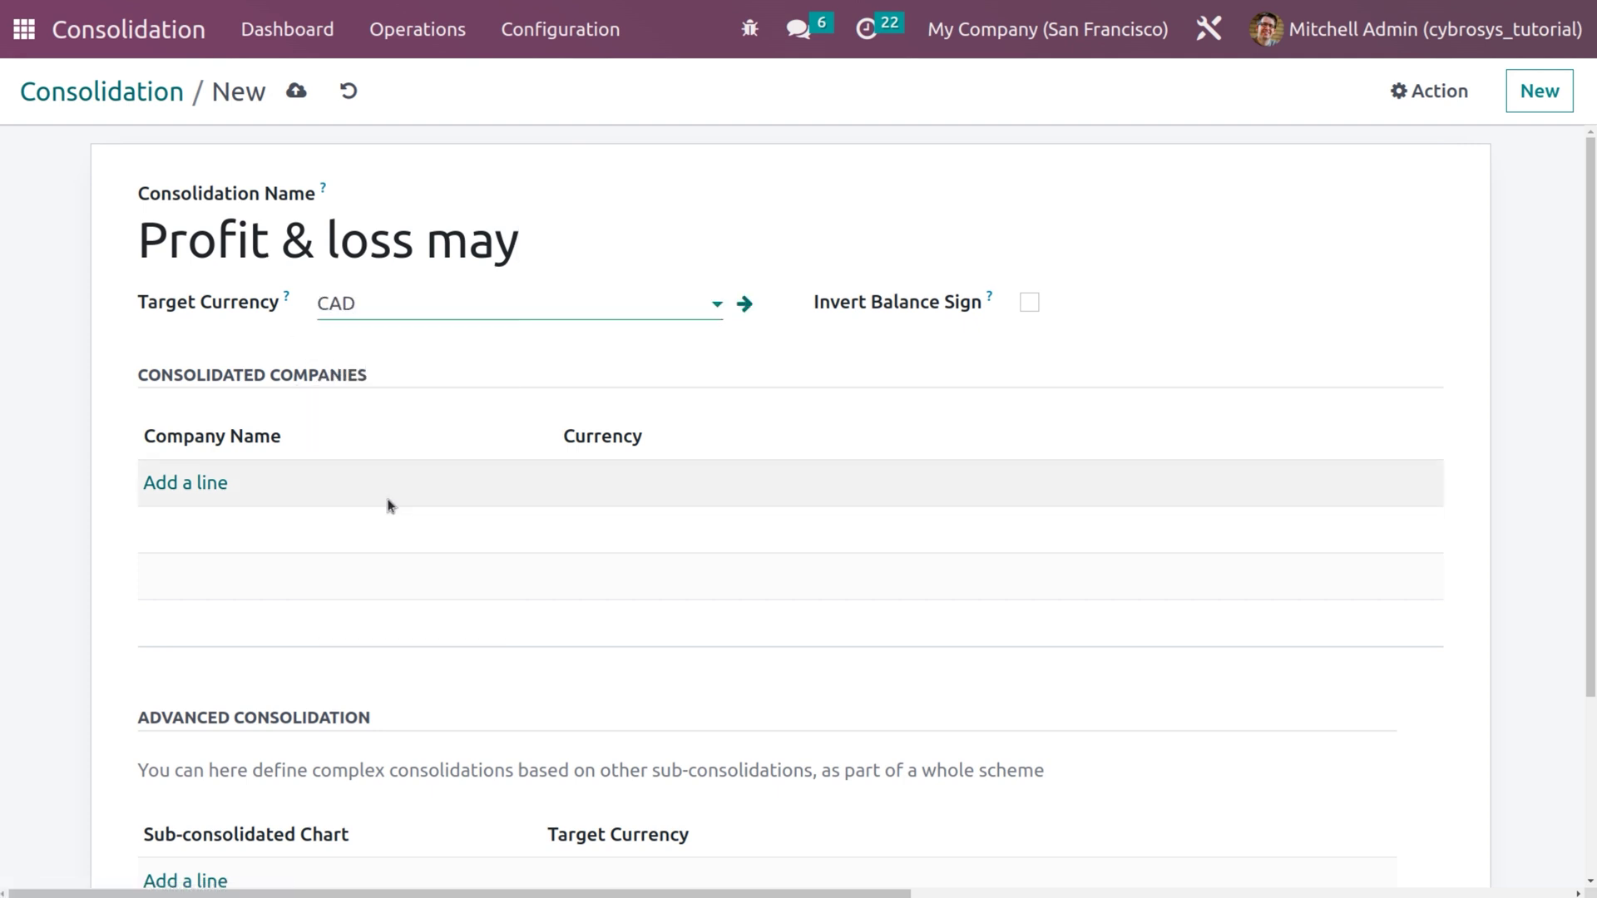
{"action": "left_click", "coordinate": [1029, 304]}
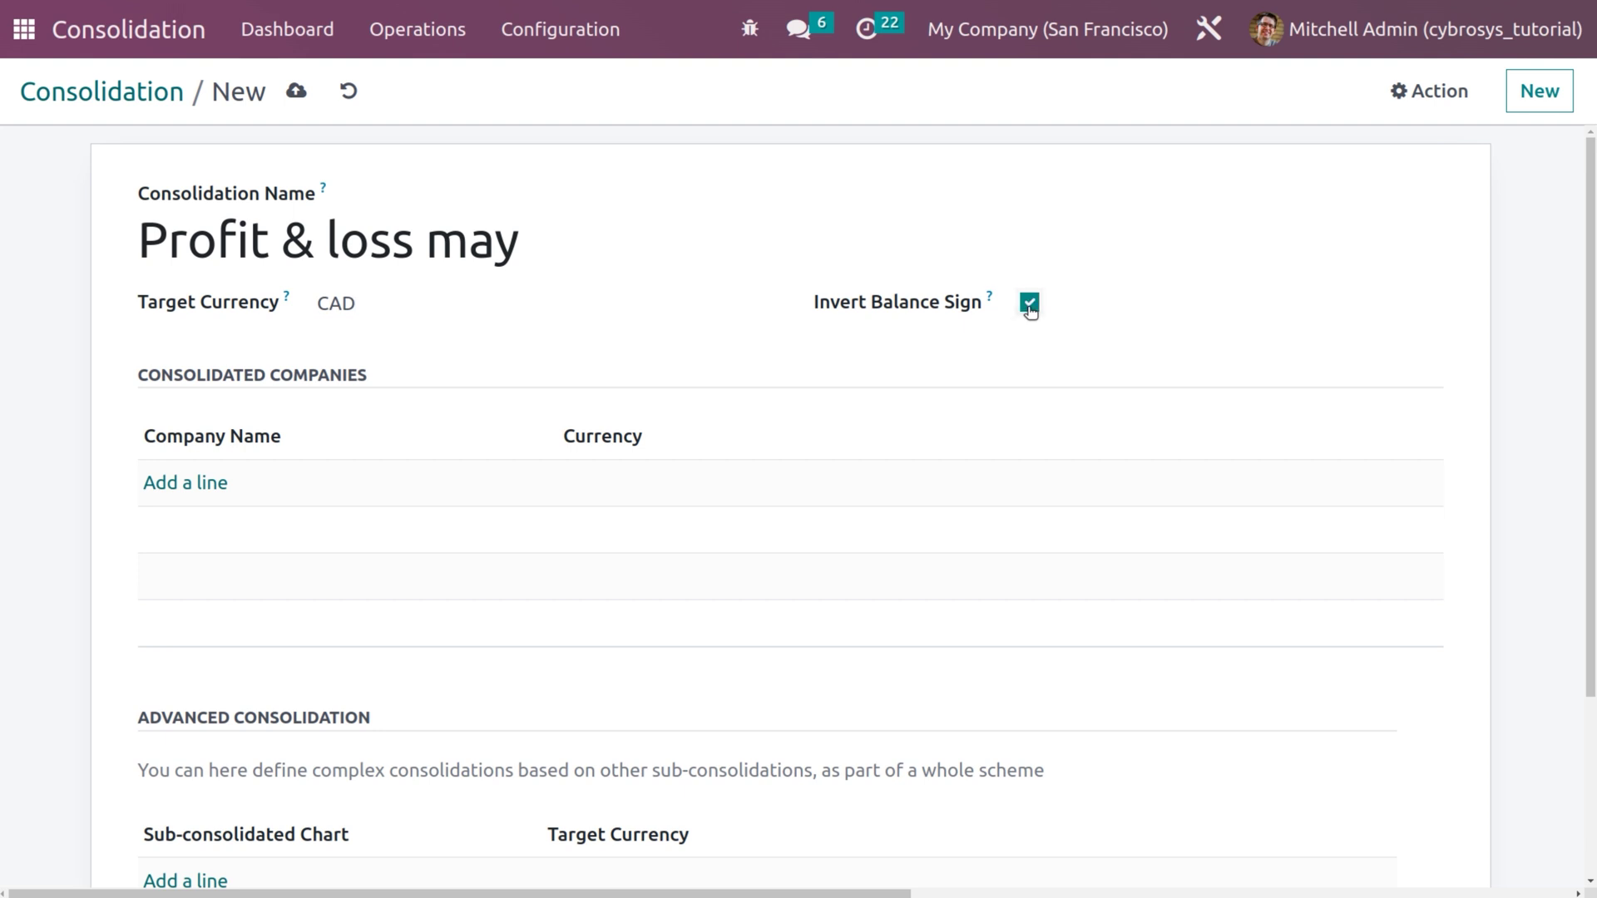
- Add both the Chicago and San Francisco companies and save the consolidation
{"action": "left_click", "coordinate": [184, 481]}
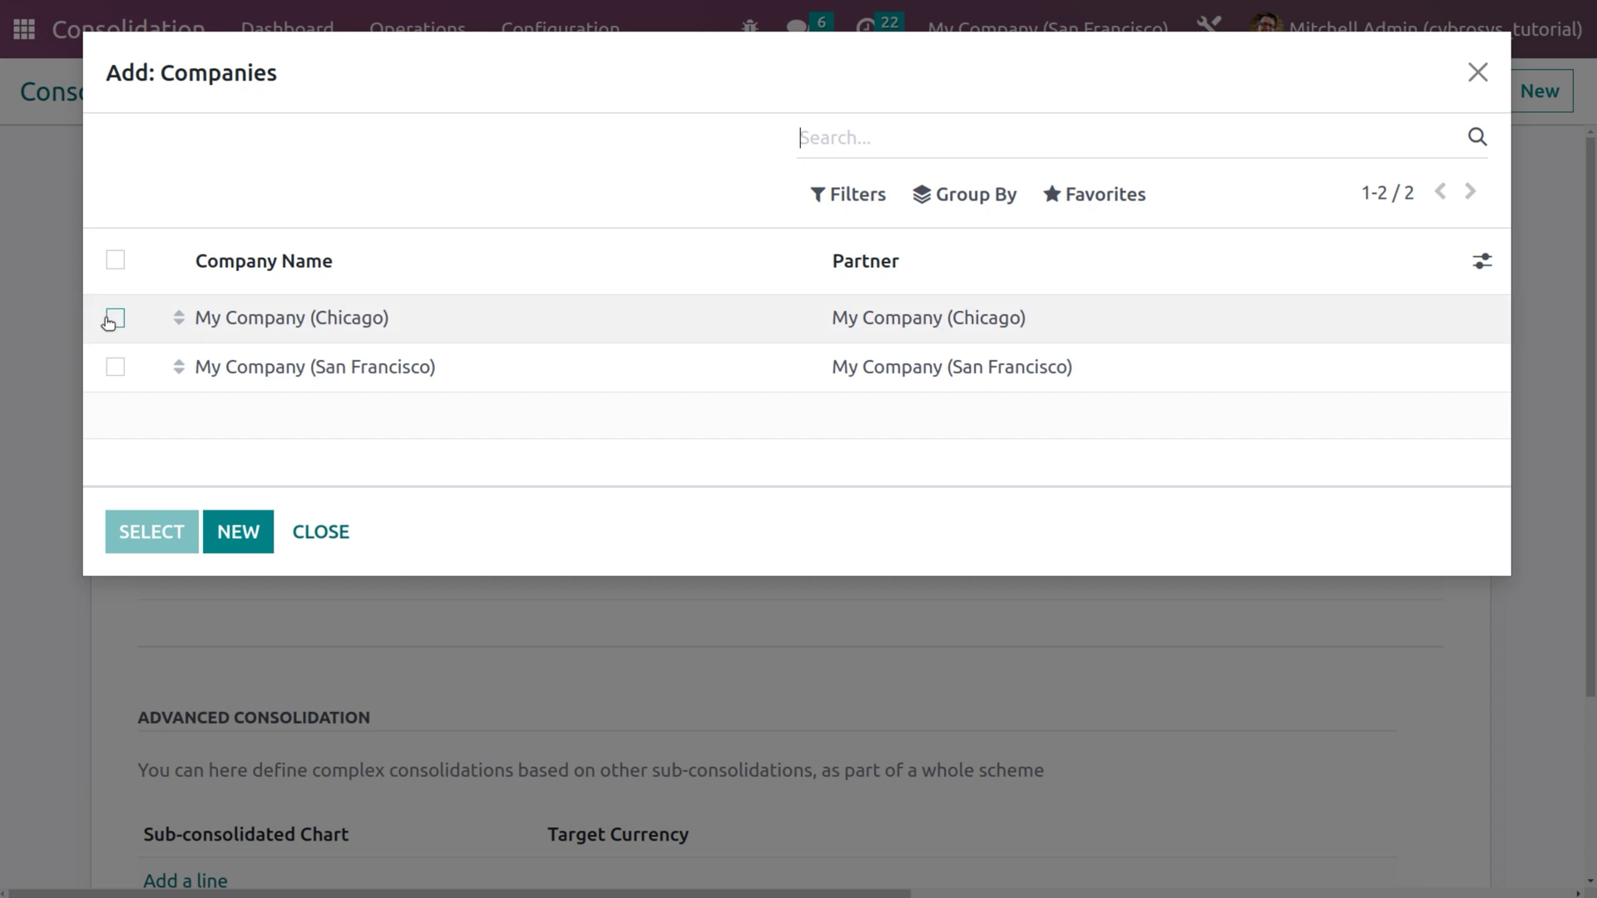
{"action": "left_click", "coordinate": [115, 261]}
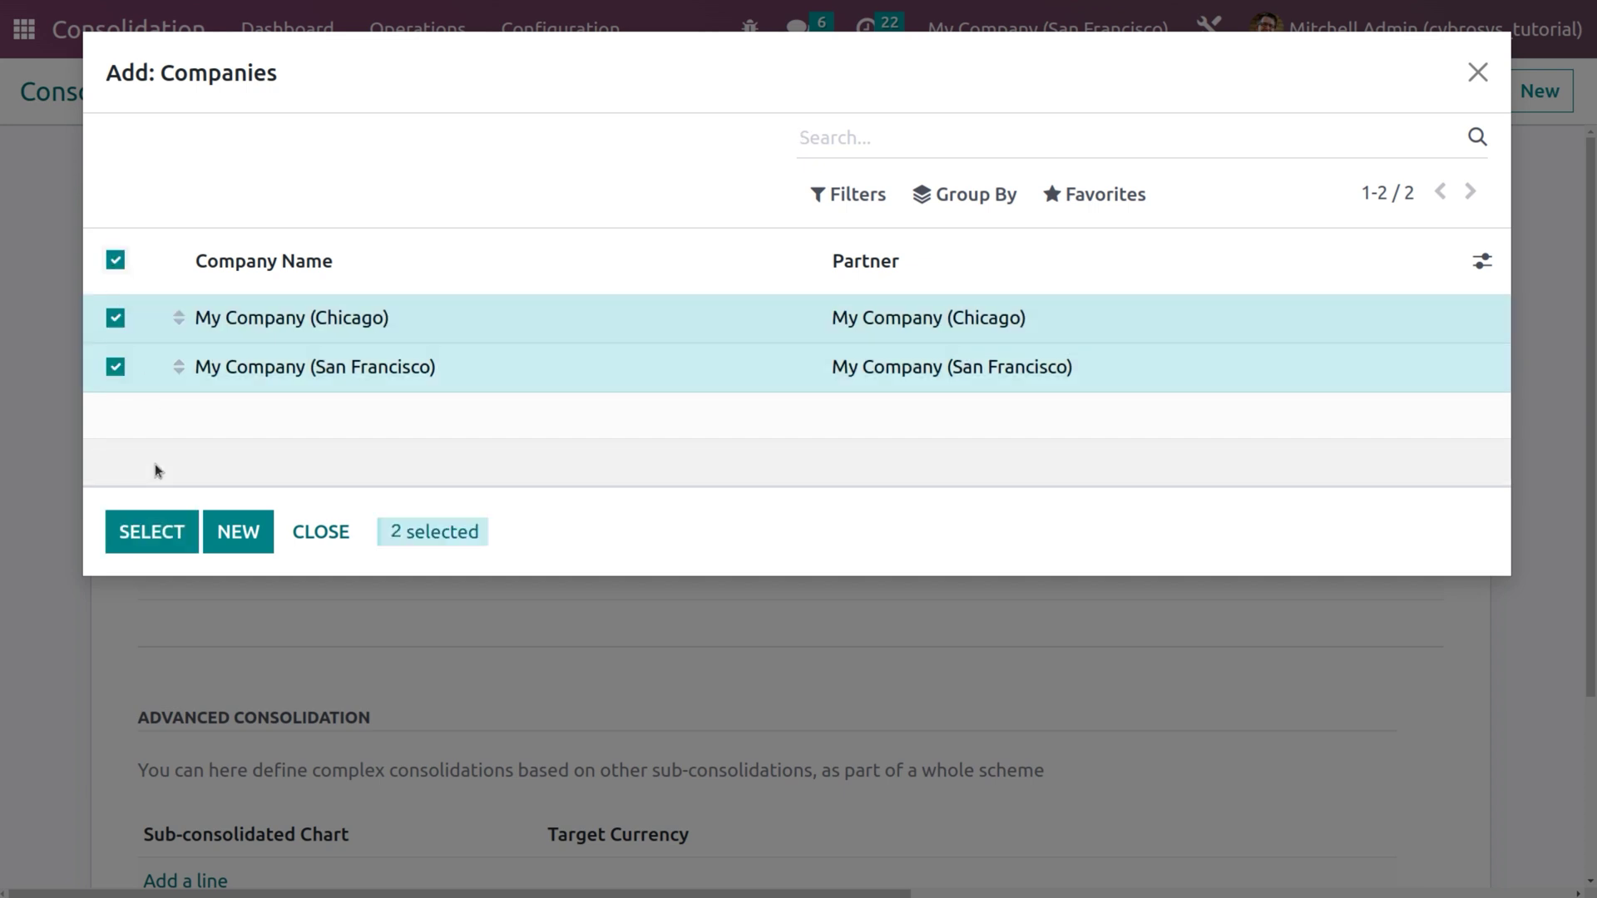
{"action": "left_click", "coordinate": [153, 531]}
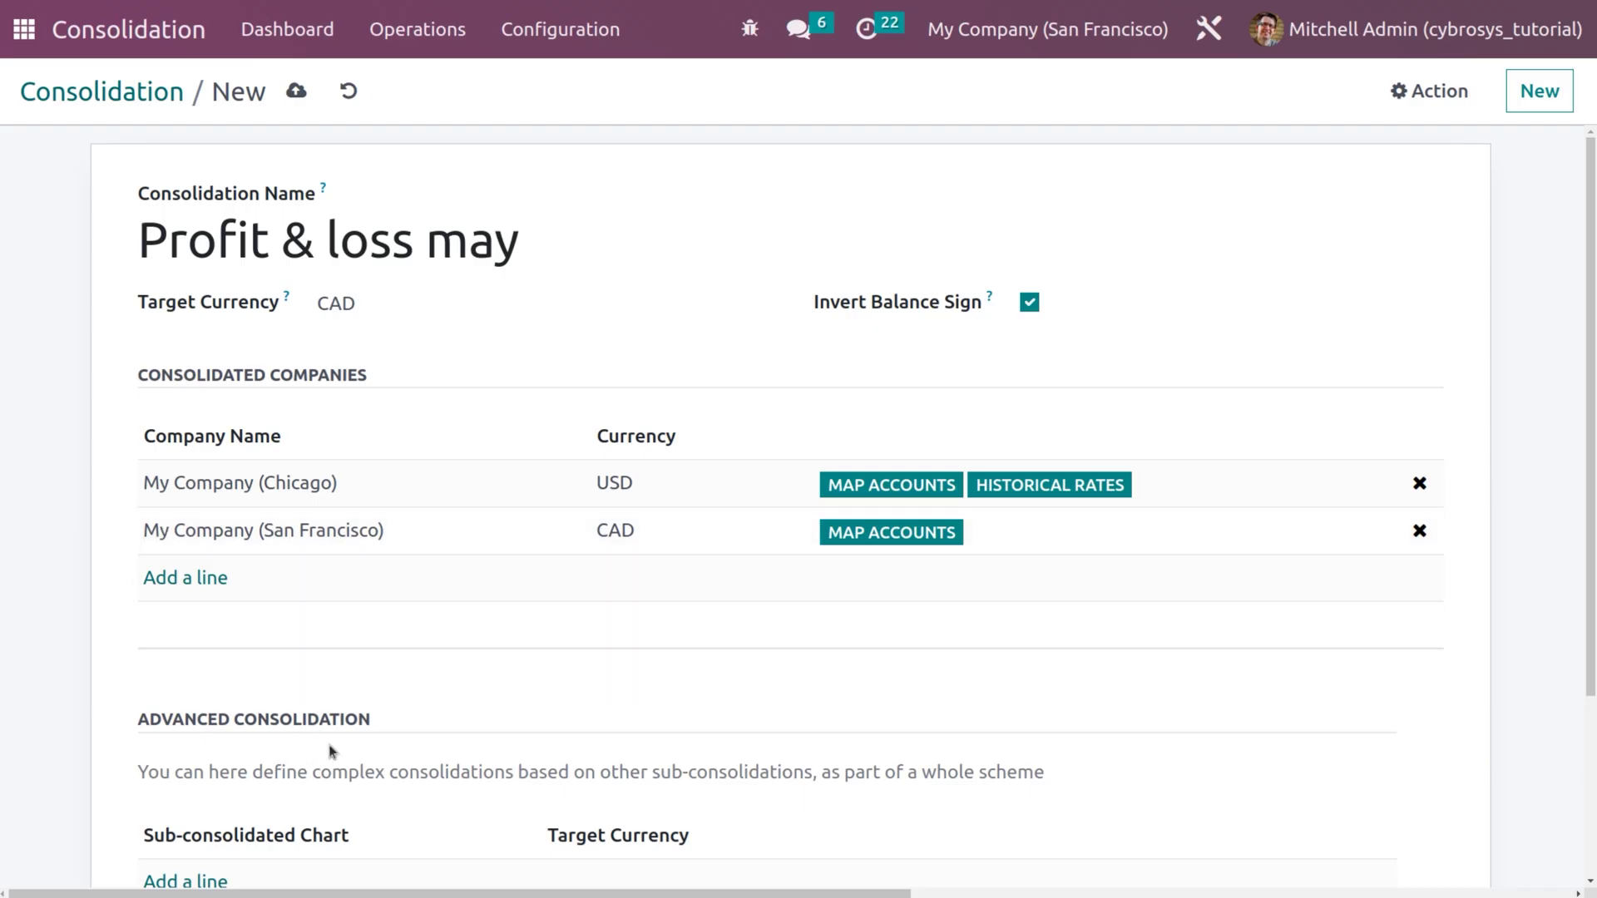
{"action": "scroll", "coordinate": [328, 751], "scroll_direction": "down", "scroll_amount": 3}
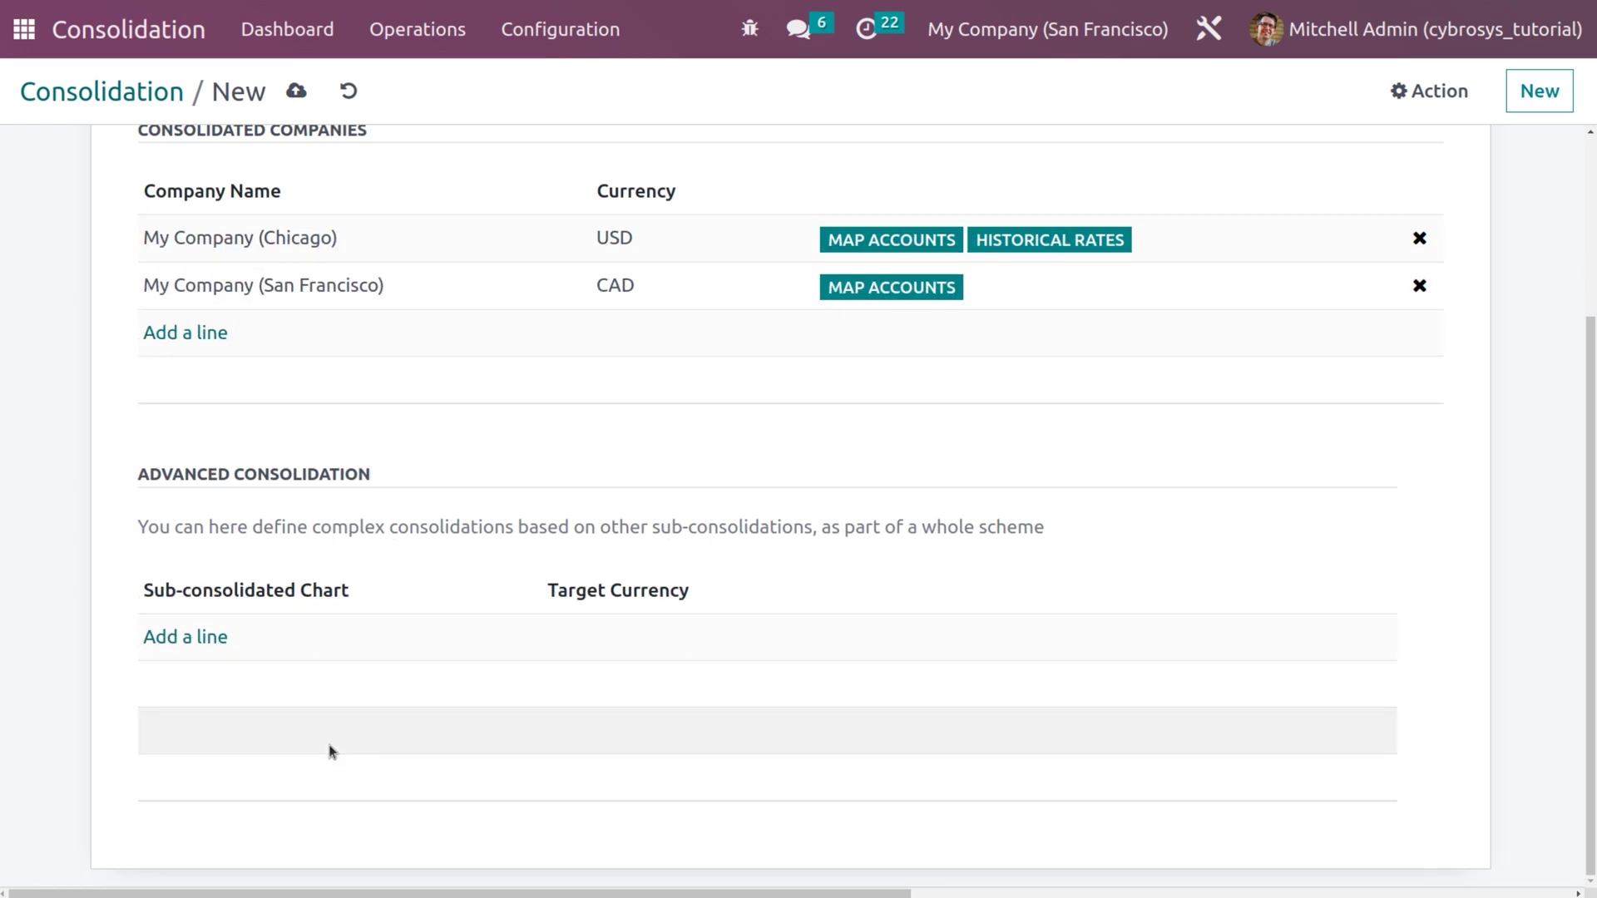
{"action": "scroll", "coordinate": [329, 751], "scroll_direction": "up", "scroll_amount": 3}
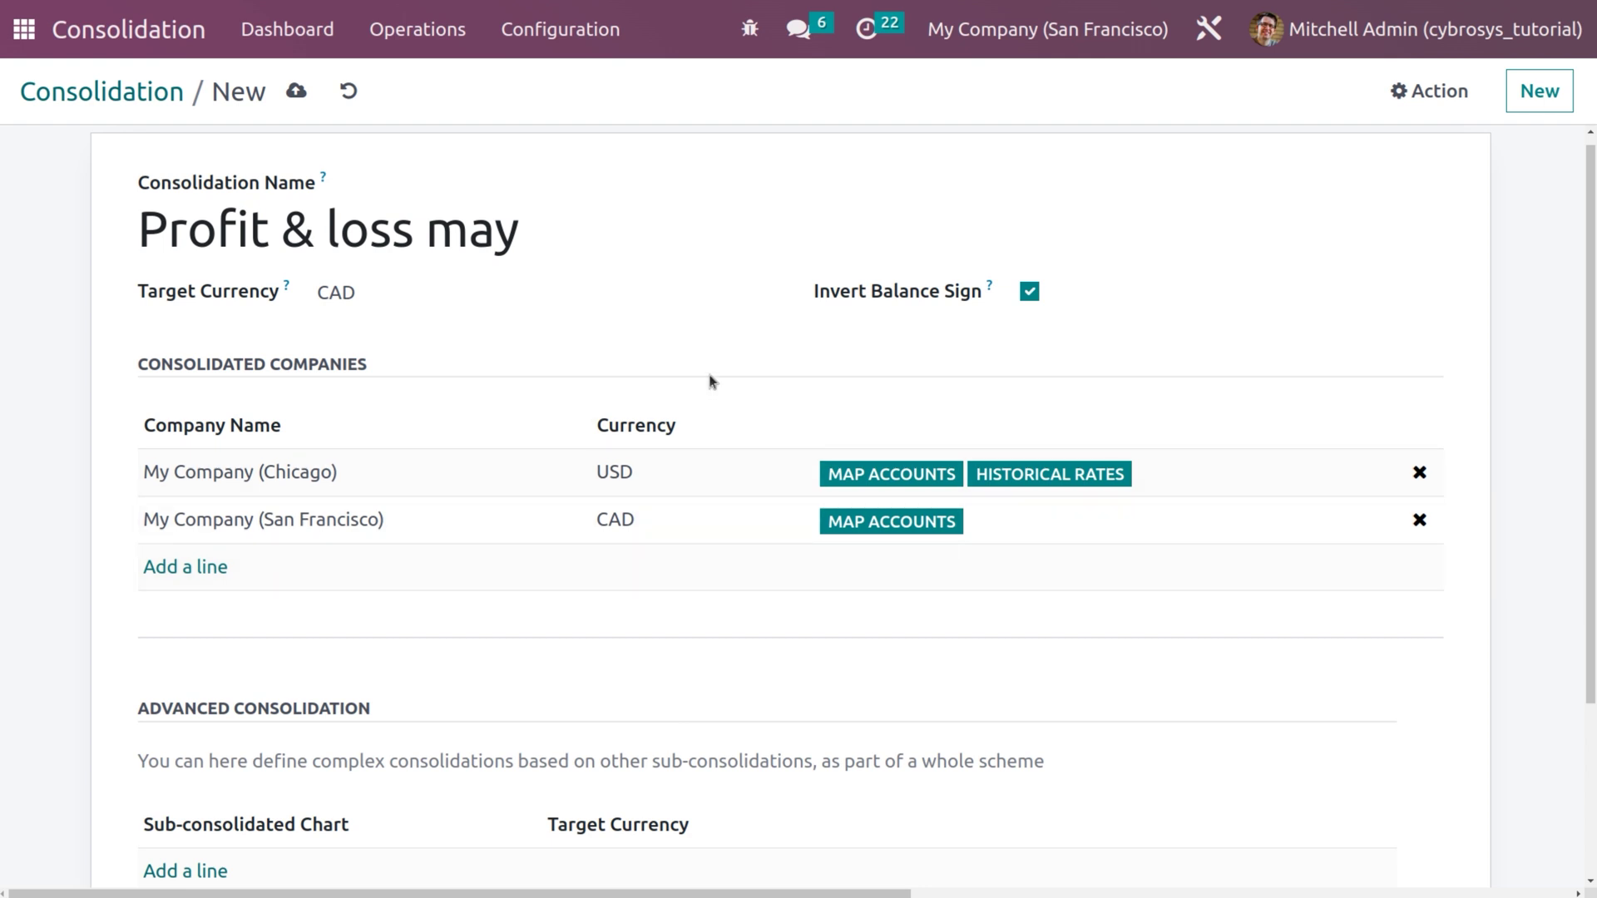
{"action": "scroll", "coordinate": [711, 382], "scroll_direction": "up", "scroll_amount": 1}
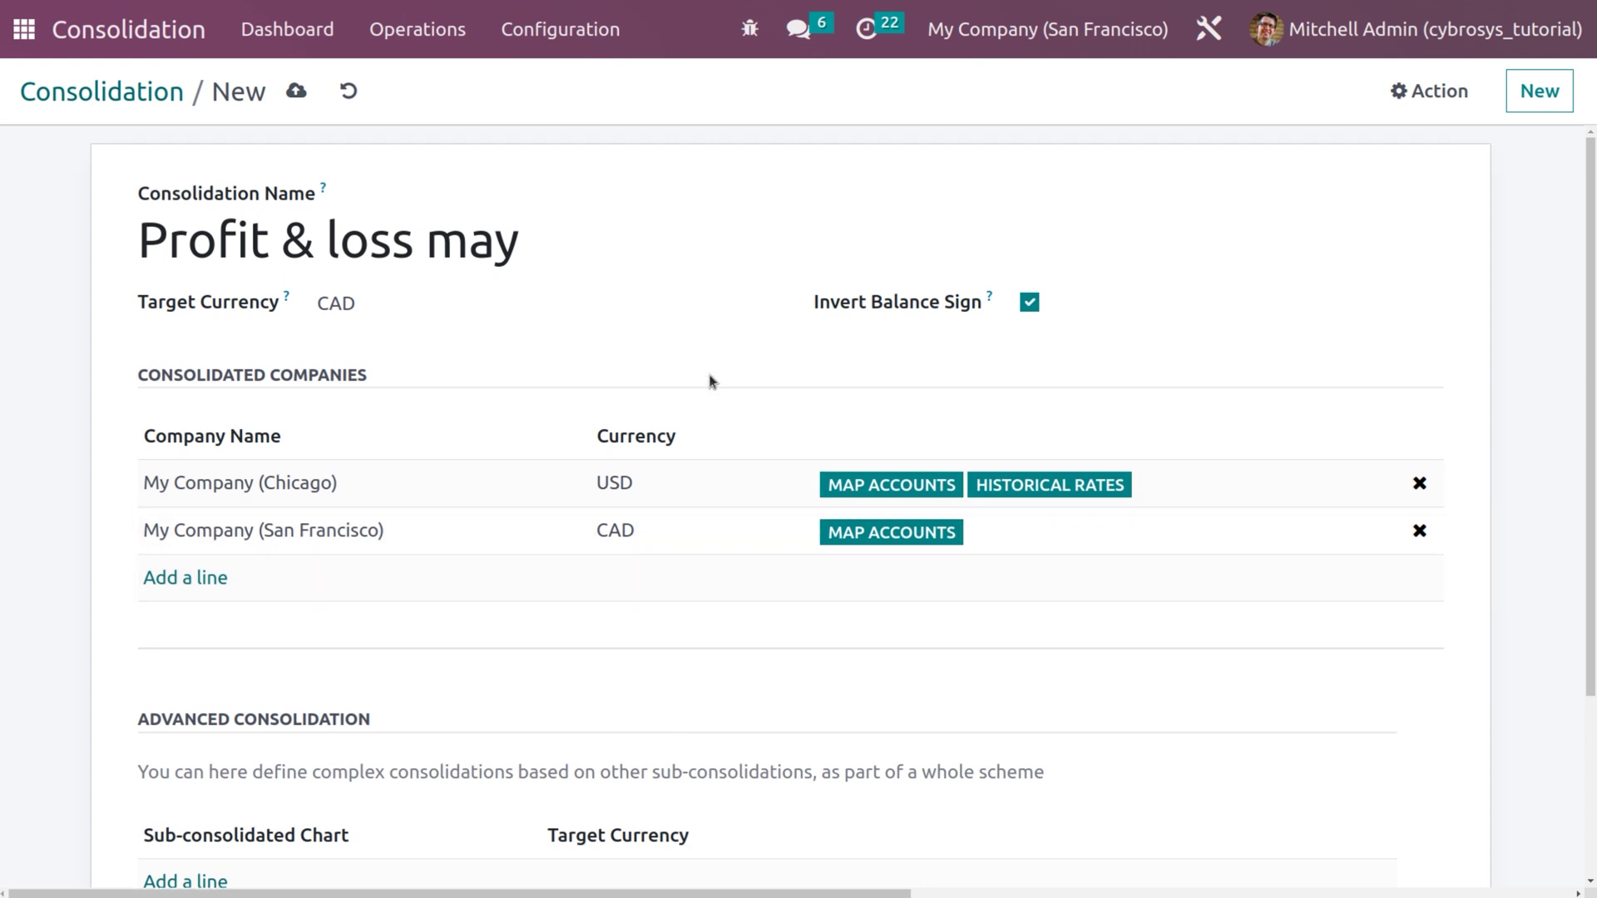
{"action": "left_click", "coordinate": [299, 89]}
- Create and save an 'income' account group
{"action": "left_click", "coordinate": [1016, 229]}
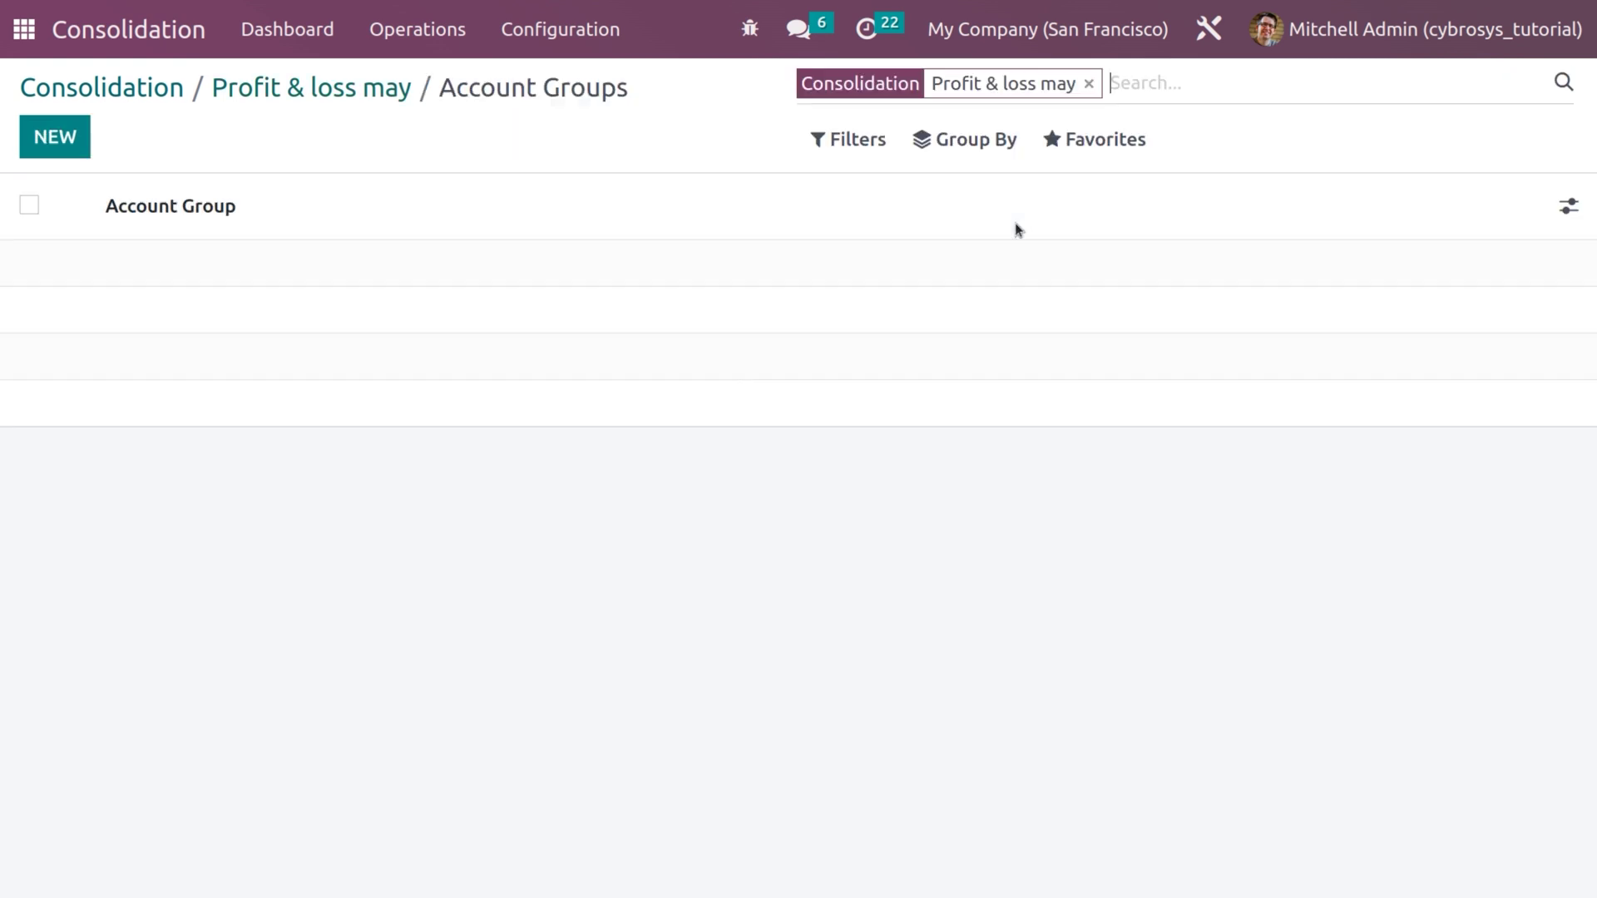
{"action": "left_click", "coordinate": [53, 141]}
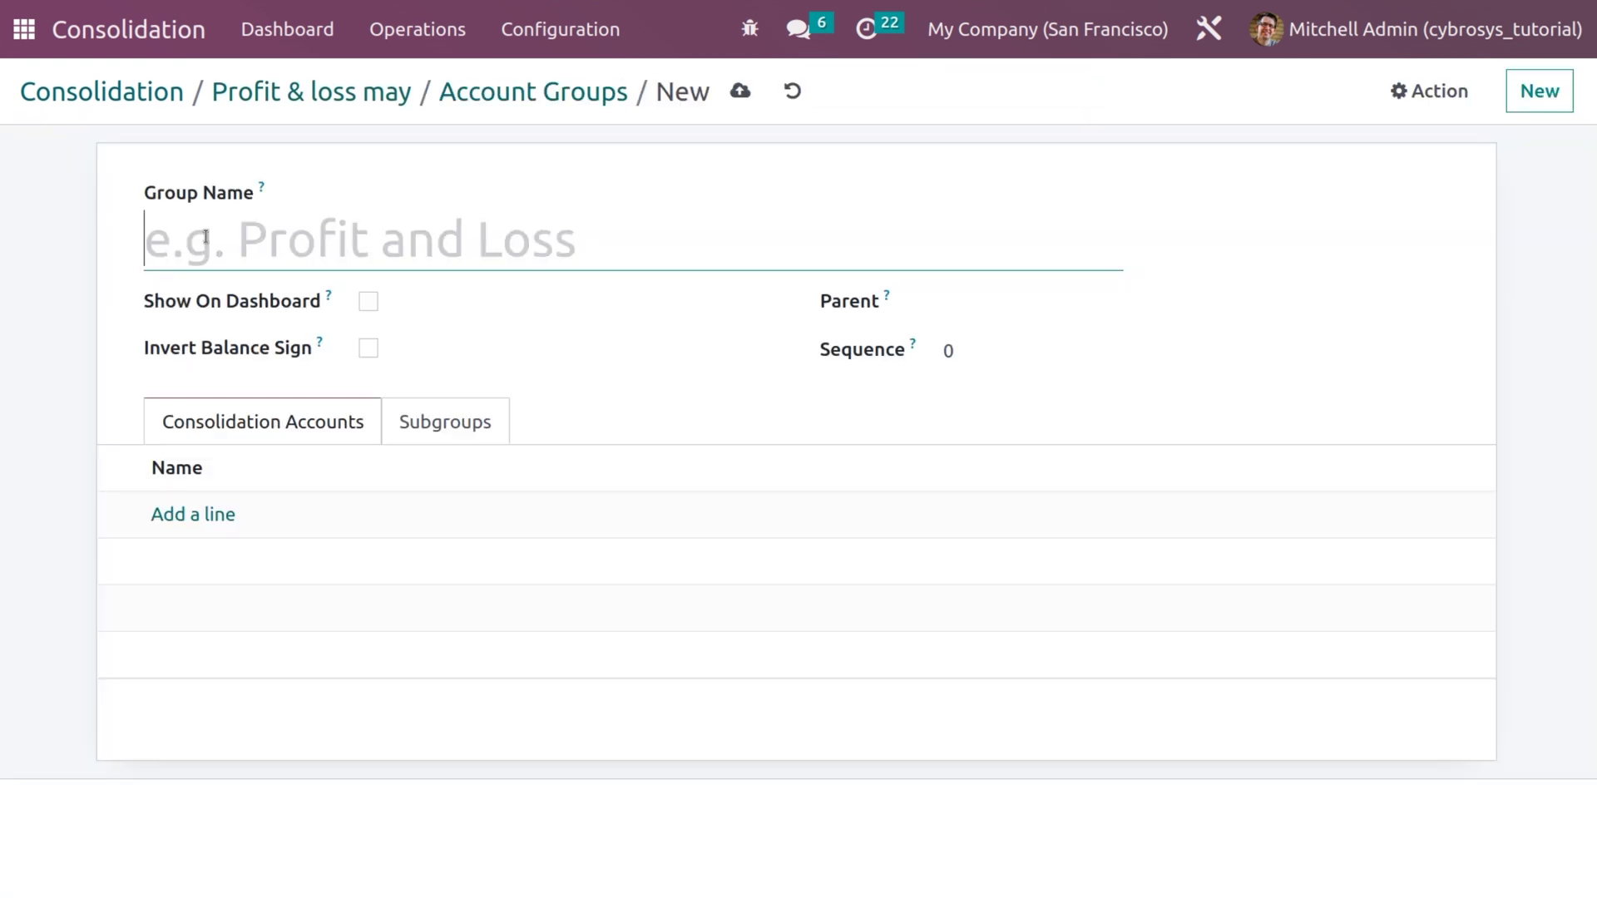
{"action": "type", "text": "income"}
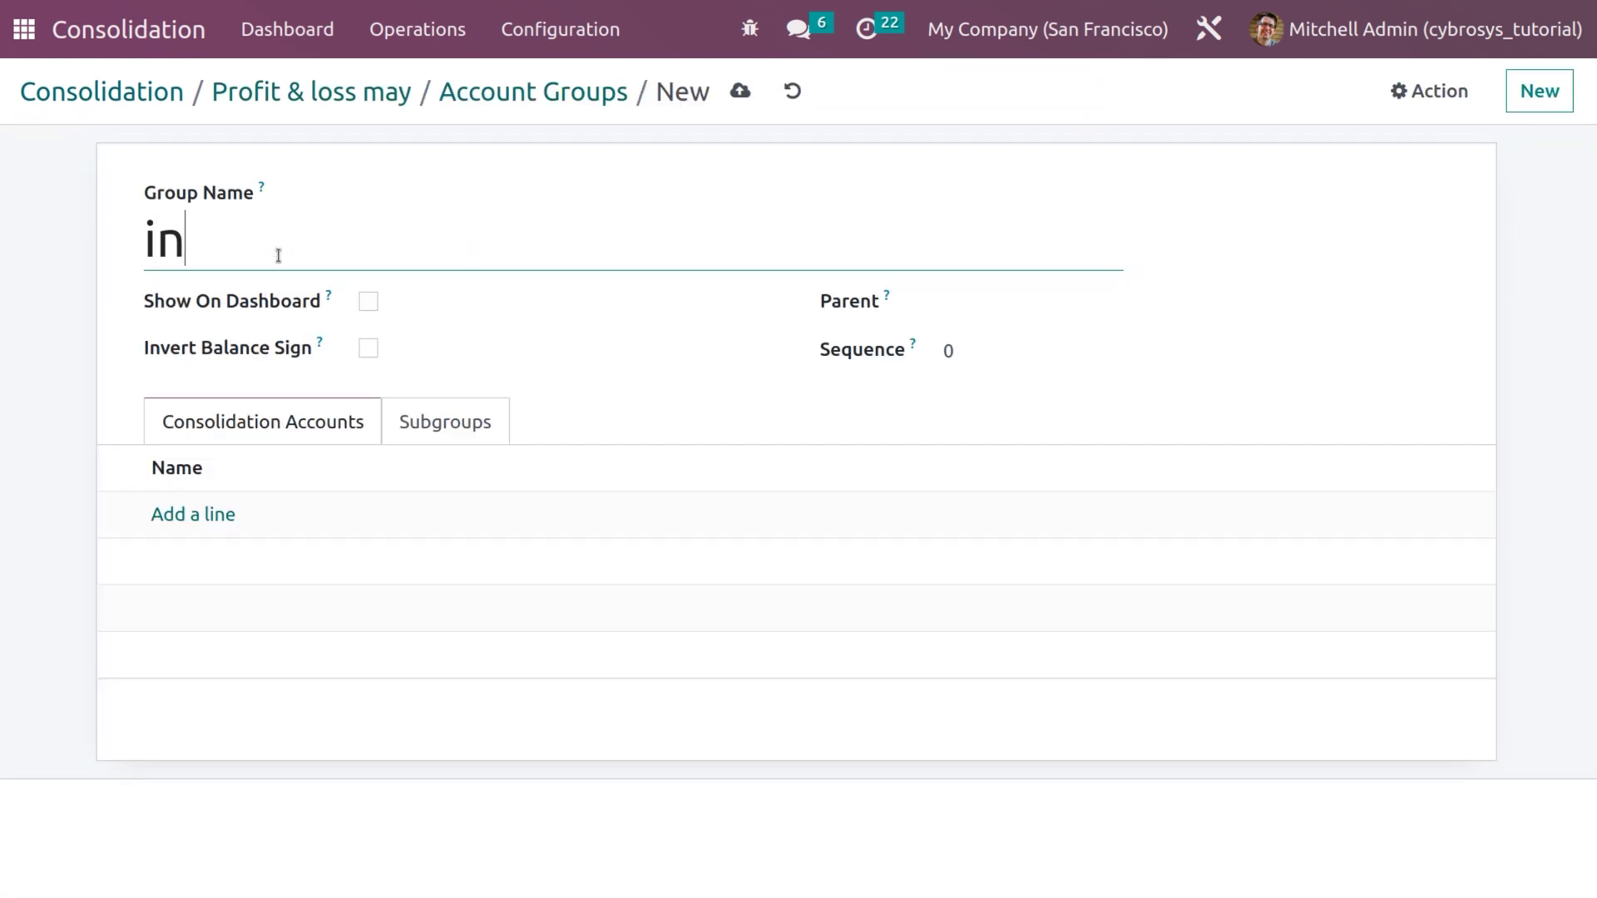
{"action": "left_click", "coordinate": [741, 91]}
- Add 'other income' and 'expense' account groups, then return to the group list
{"action": "key", "text": "alt+c"}
{"action": "type", "text": "other"}
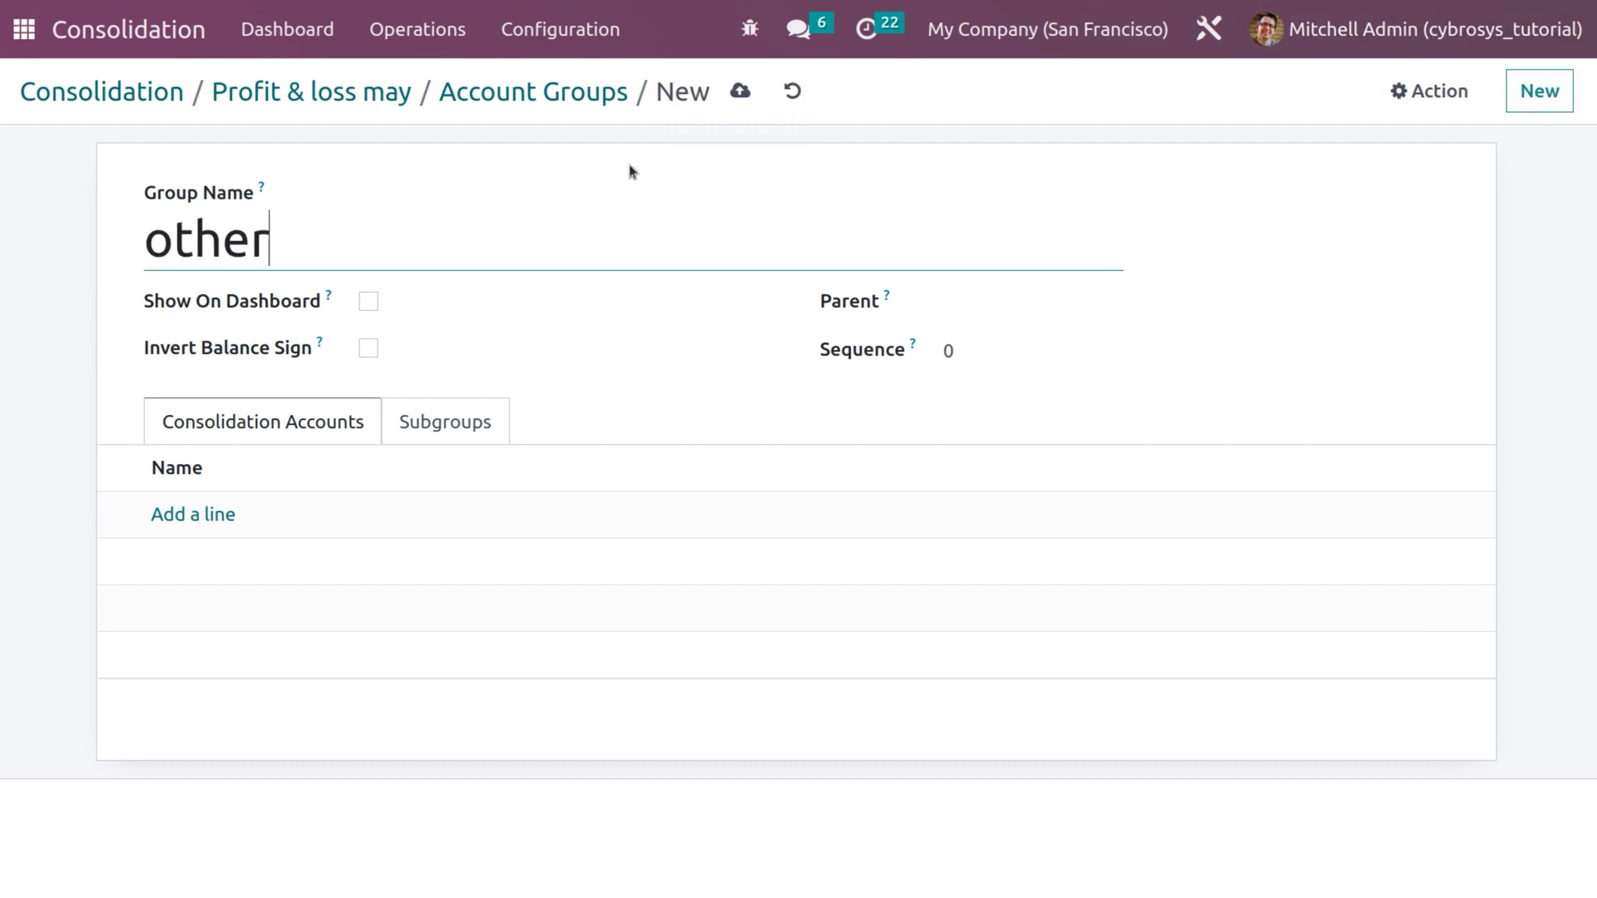
{"action": "type", "text": " income"}
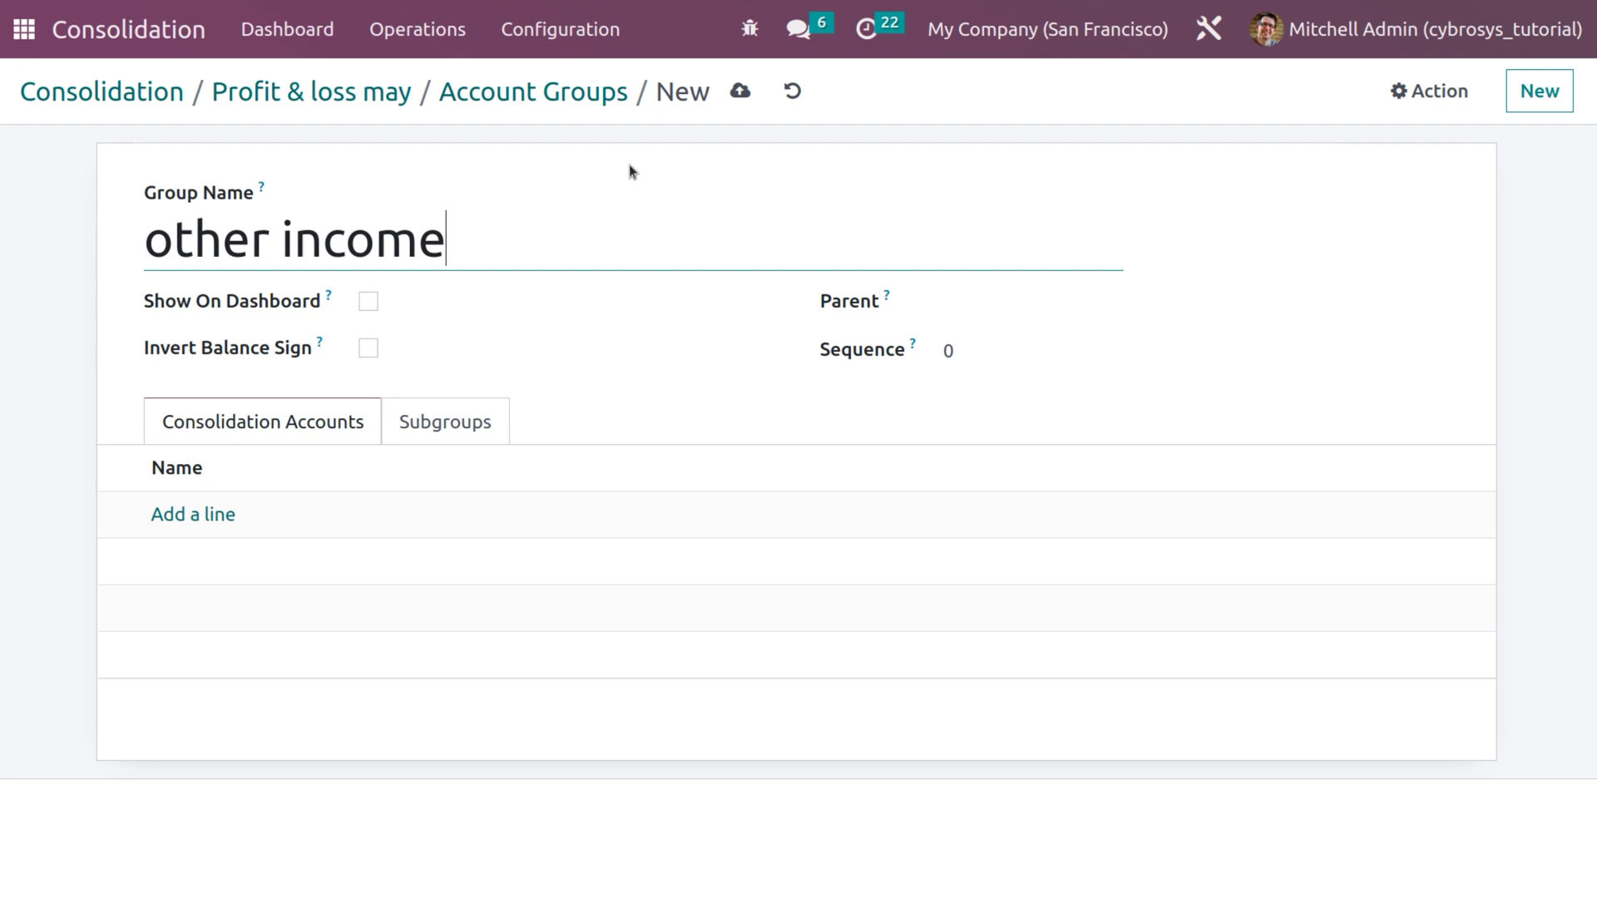
{"action": "left_click", "coordinate": [1539, 90]}
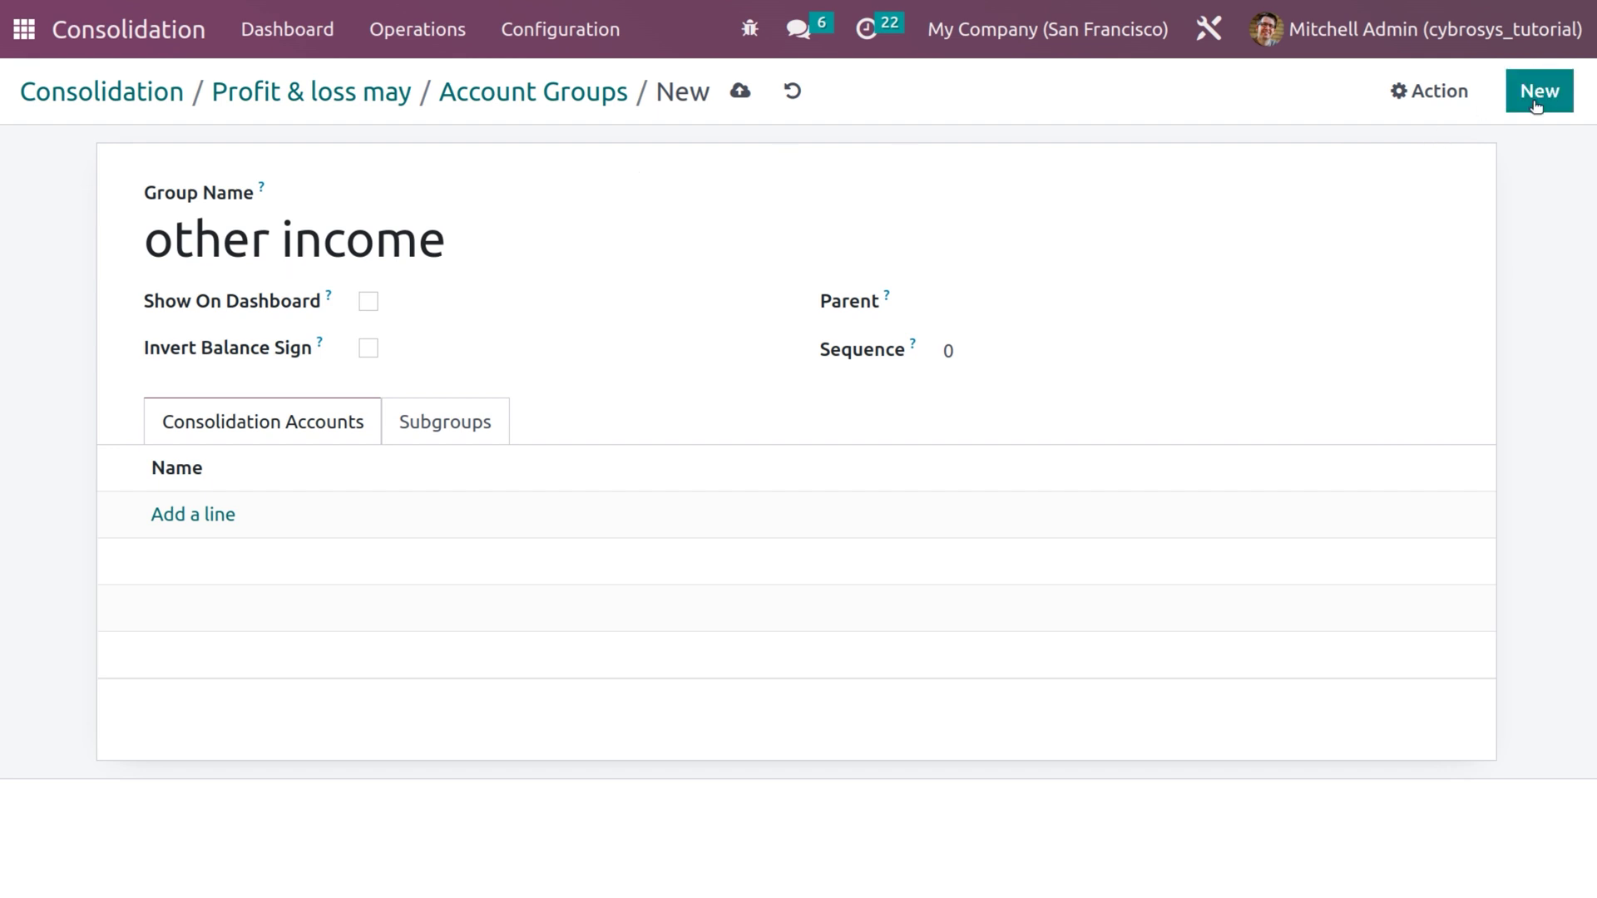
{"action": "type", "text": "expense"}
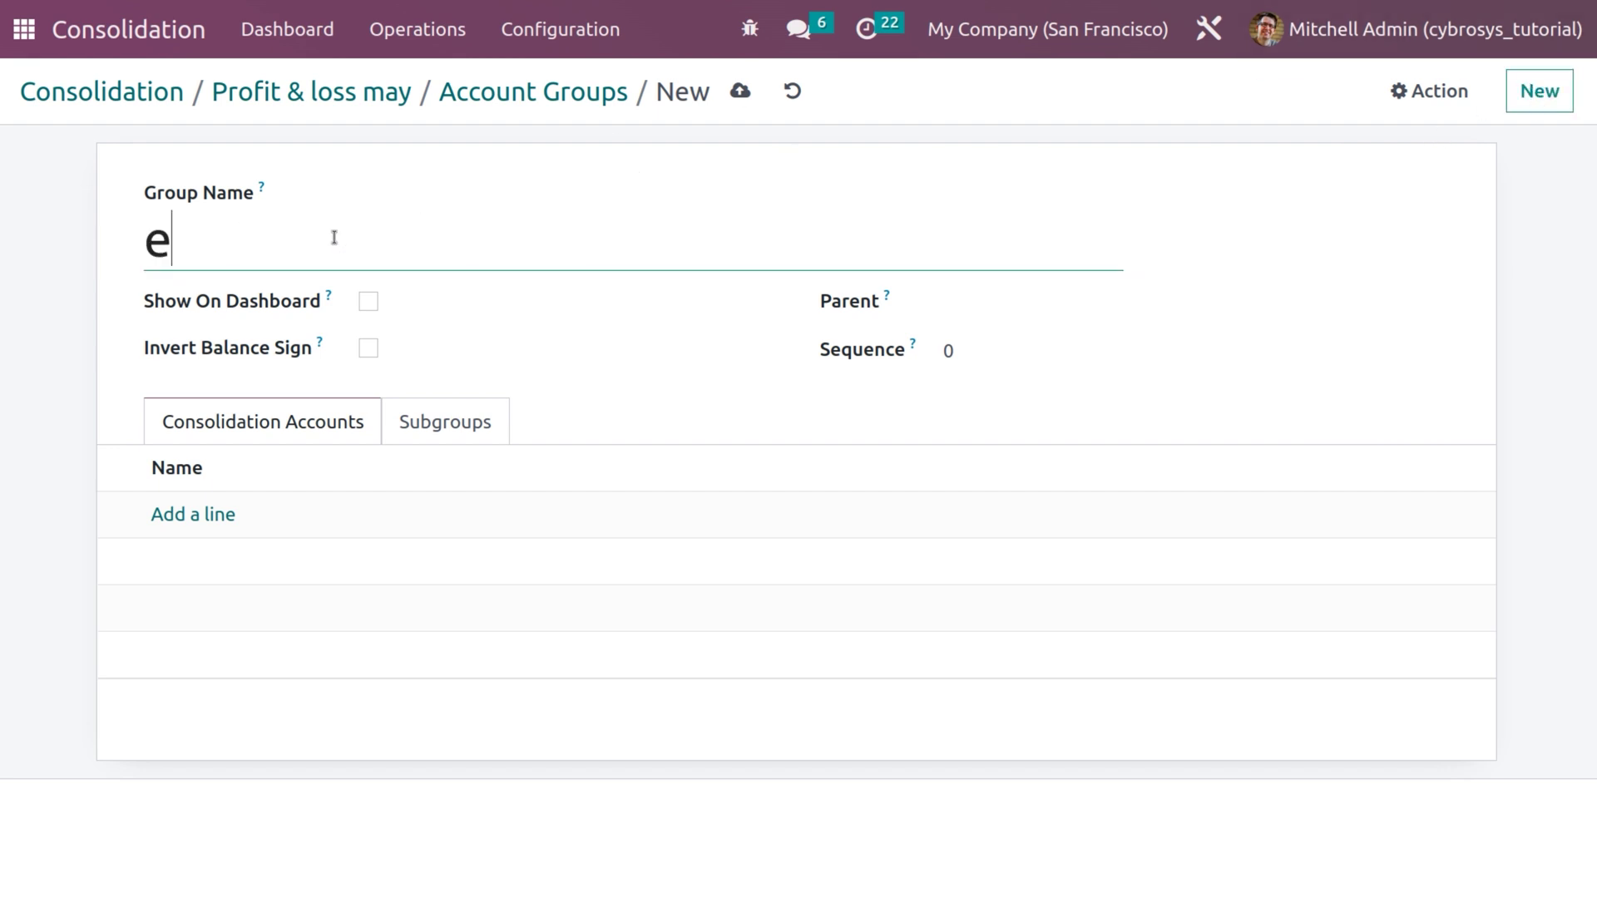
{"action": "left_click", "coordinate": [740, 91]}
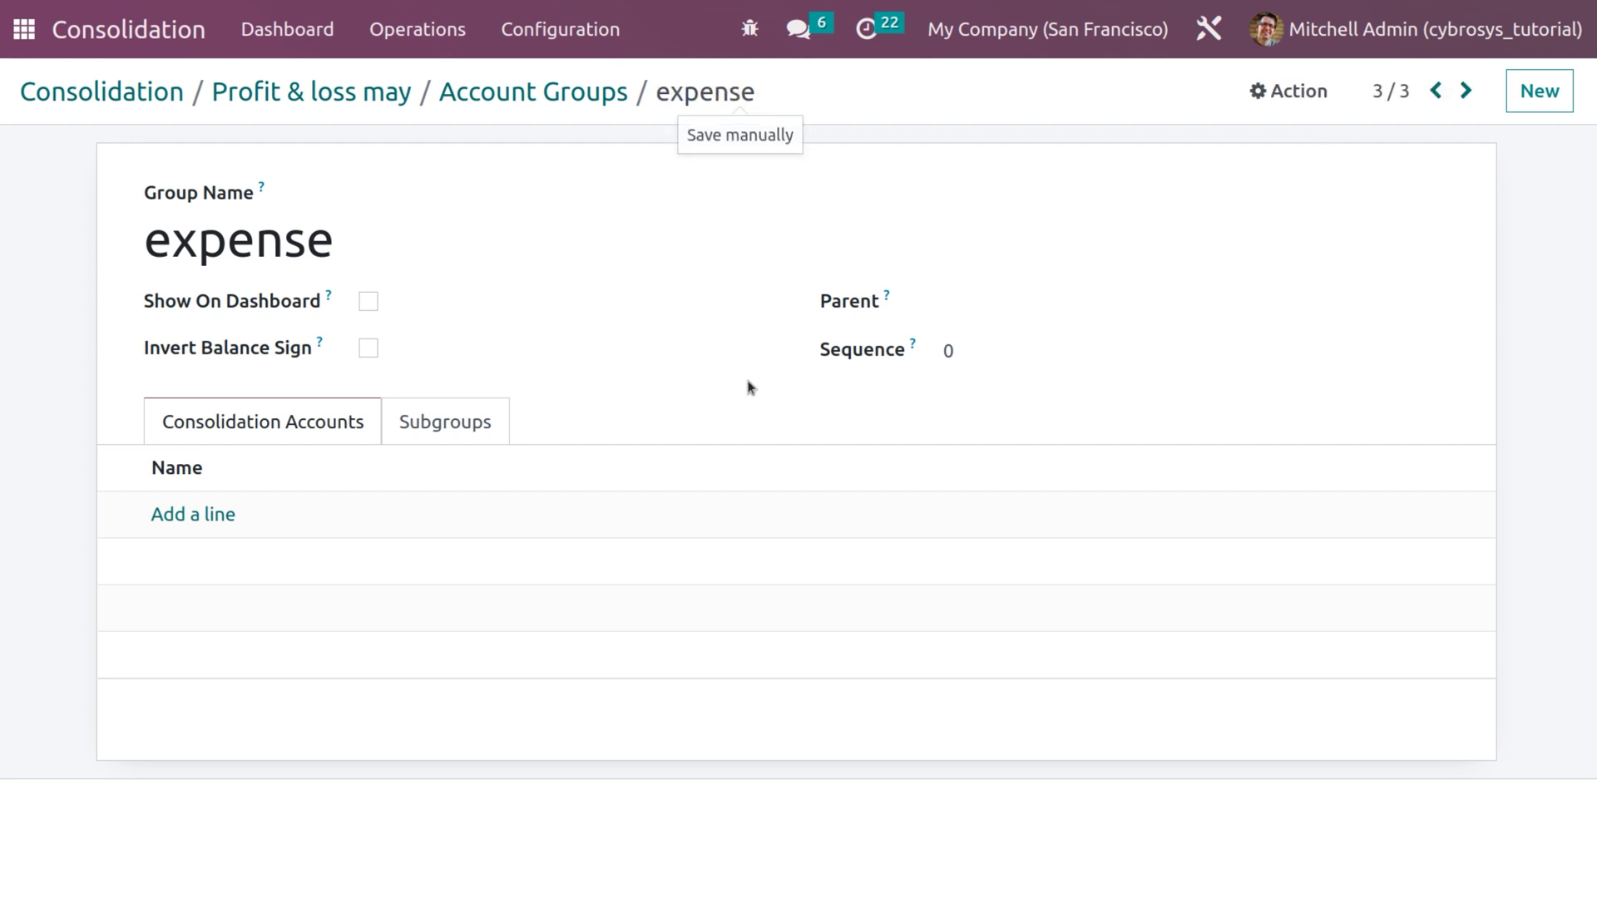
{"action": "left_click", "coordinate": [486, 93]}
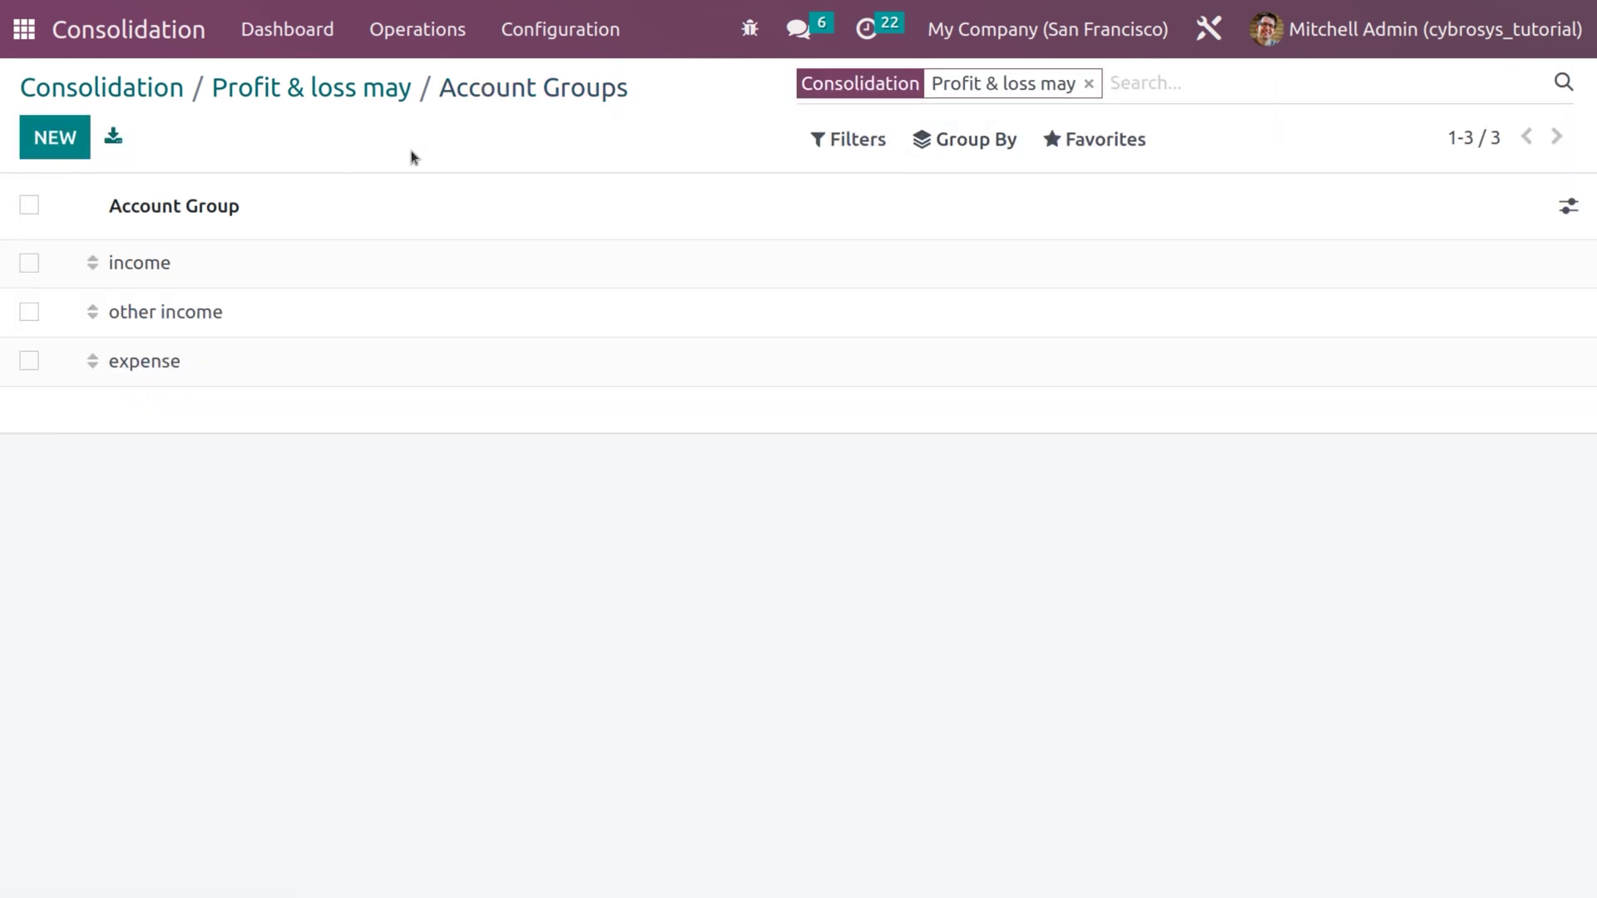
- Create a consolidation account named 'income' in the income group
{"action": "left_click", "coordinate": [337, 101]}
{"action": "left_click", "coordinate": [1240, 220]}
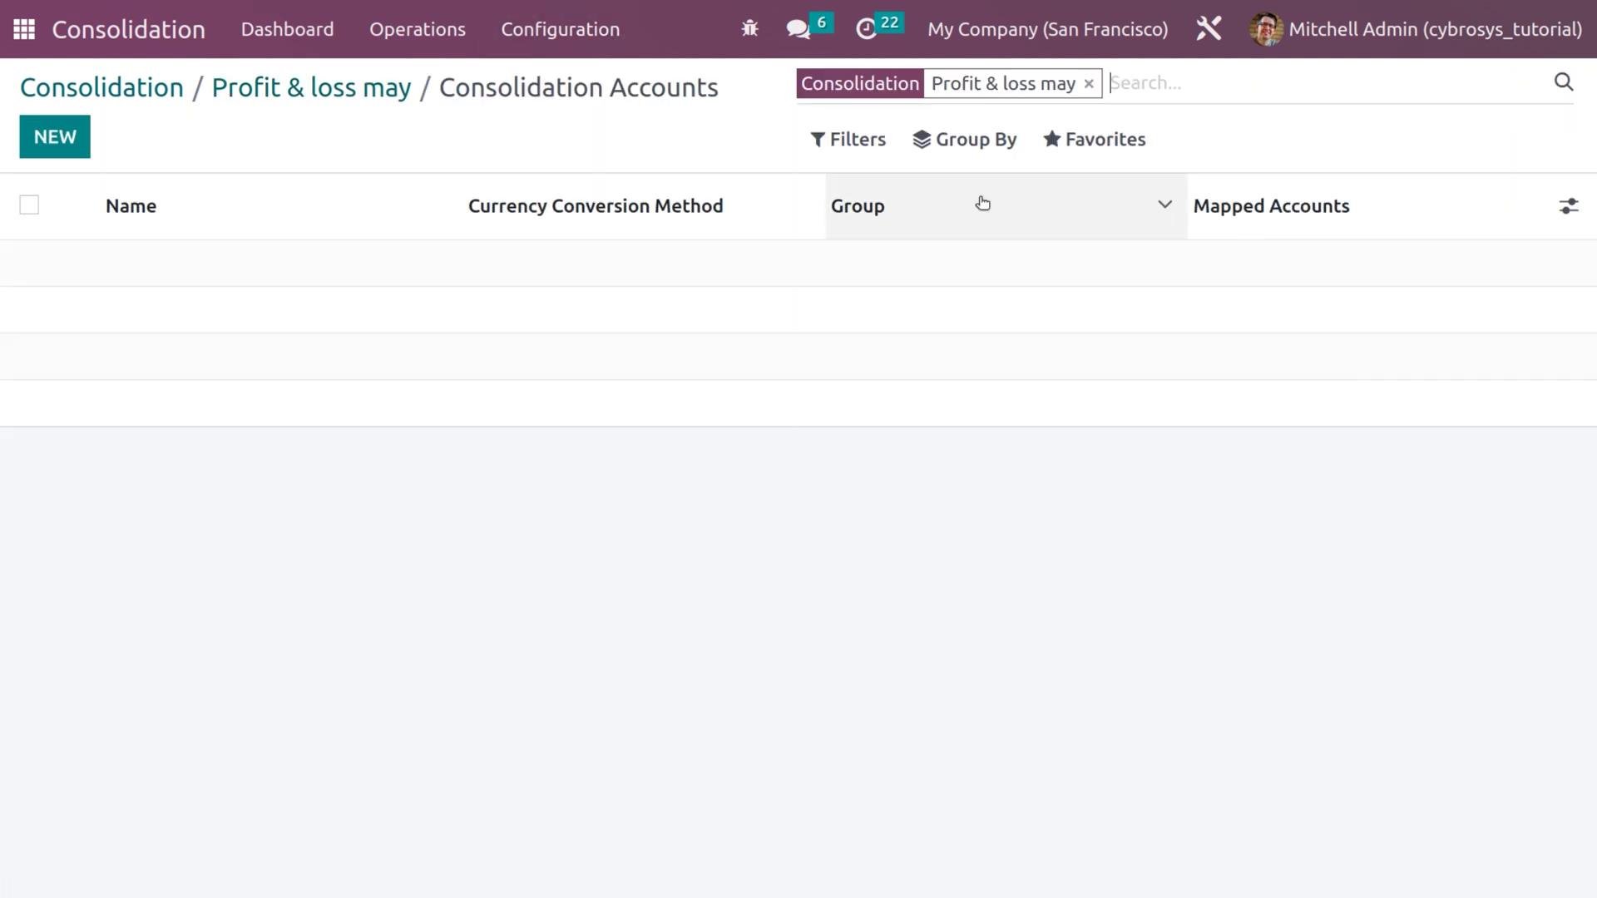
{"action": "left_click", "coordinate": [51, 136]}
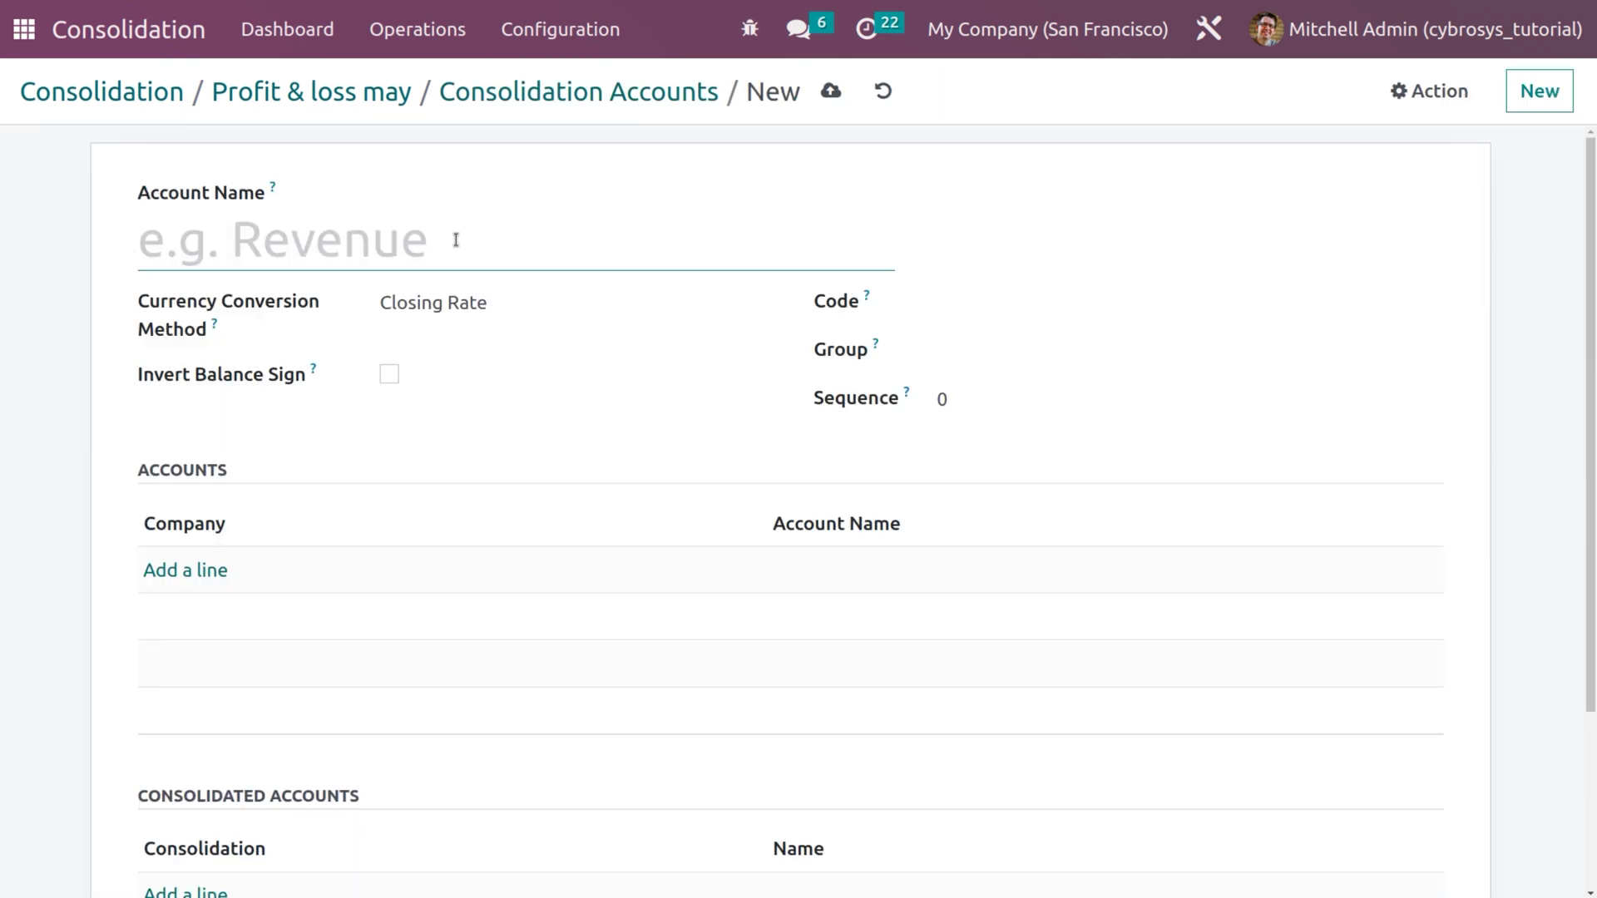
{"action": "type", "text": "income"}
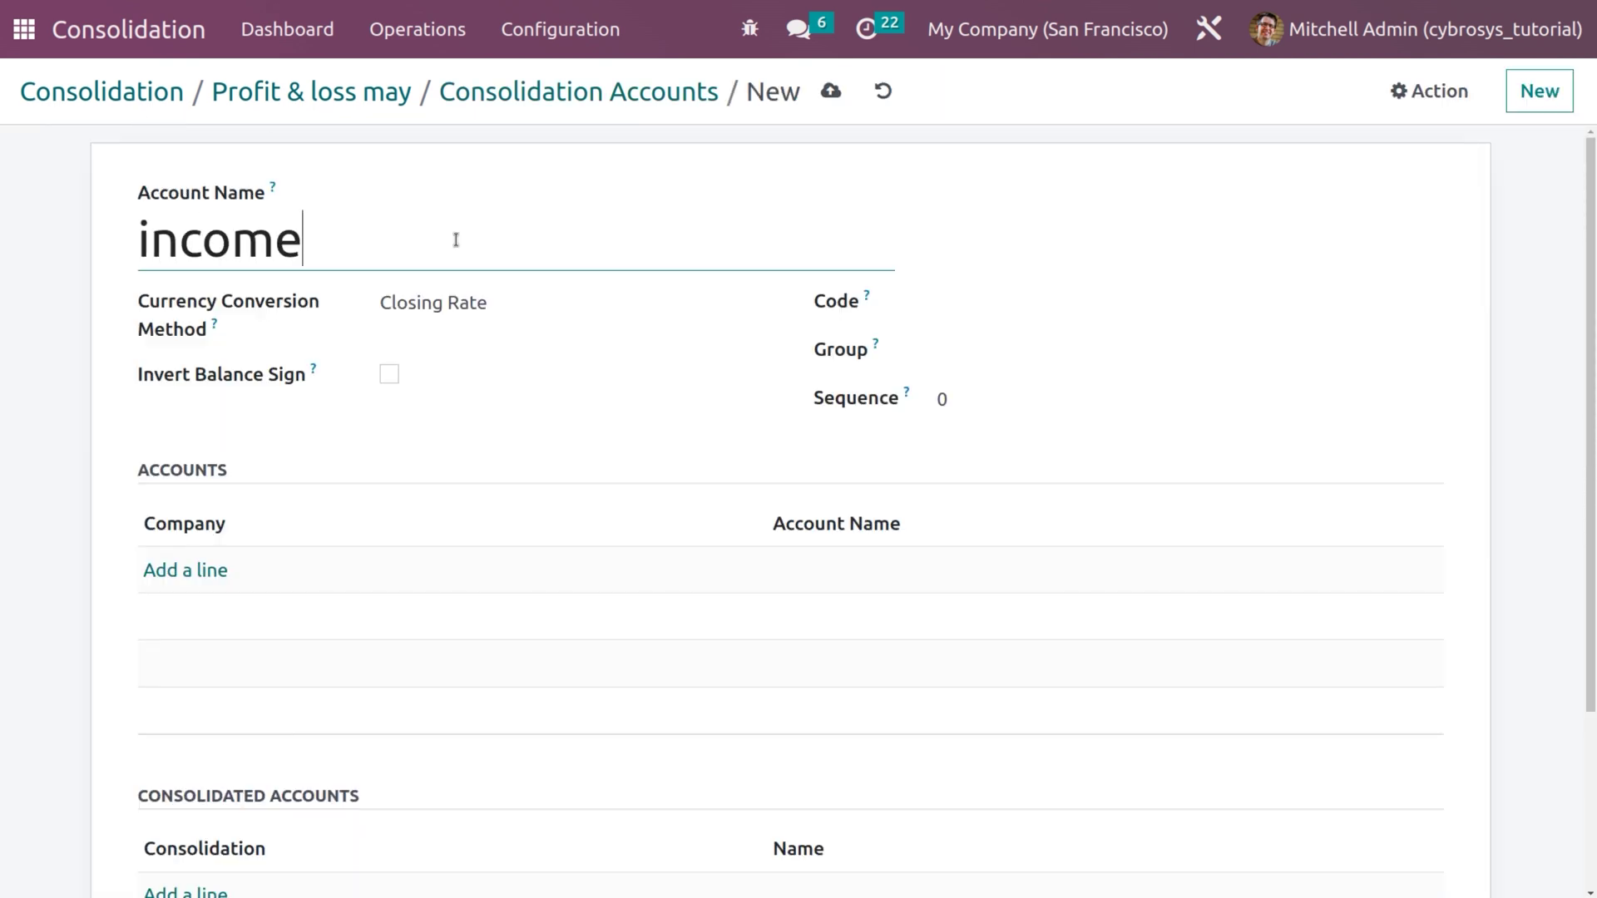
{"action": "left_click", "coordinate": [1099, 345]}
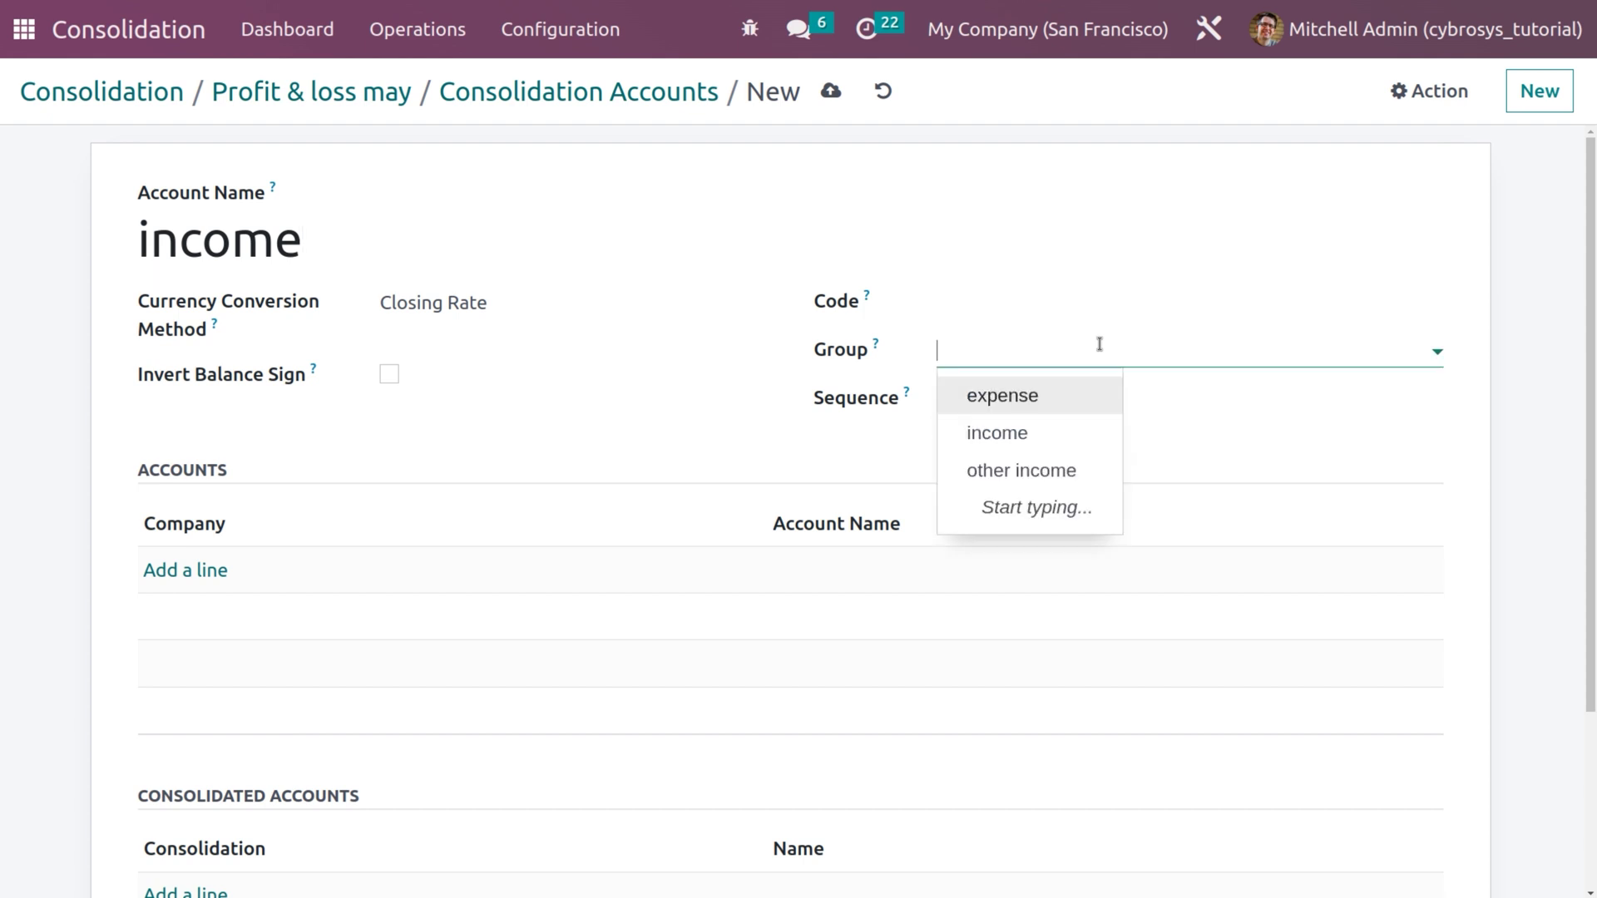
{"action": "left_click", "coordinate": [1002, 435]}
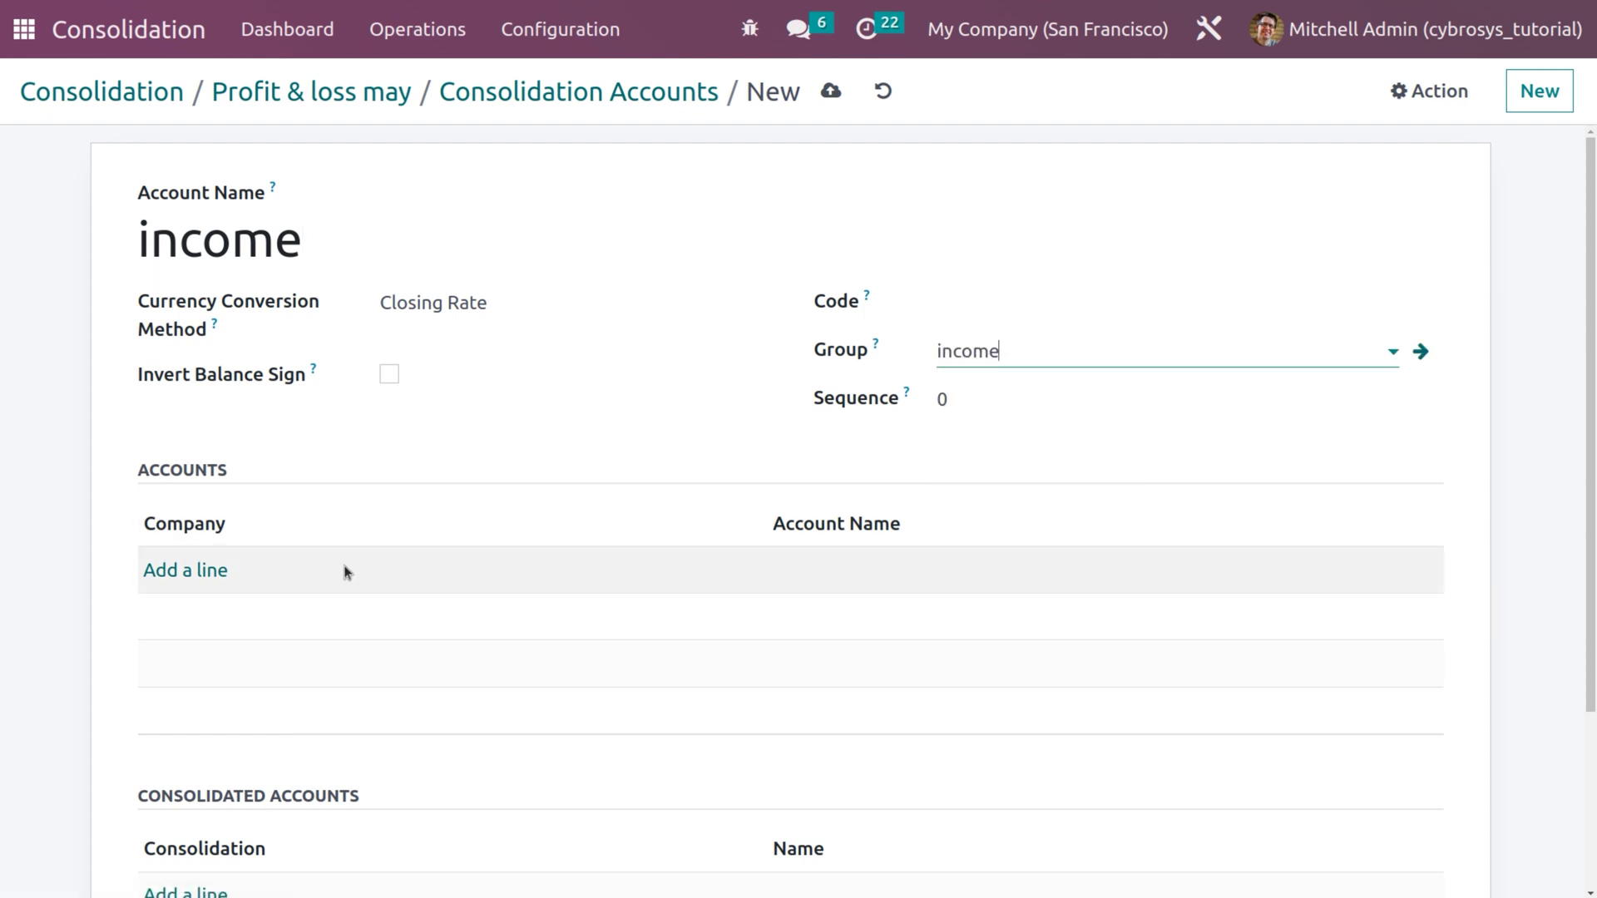
- Map all eight Income-type company accounts to the 'income' account and save it
{"action": "left_click", "coordinate": [170, 569]}
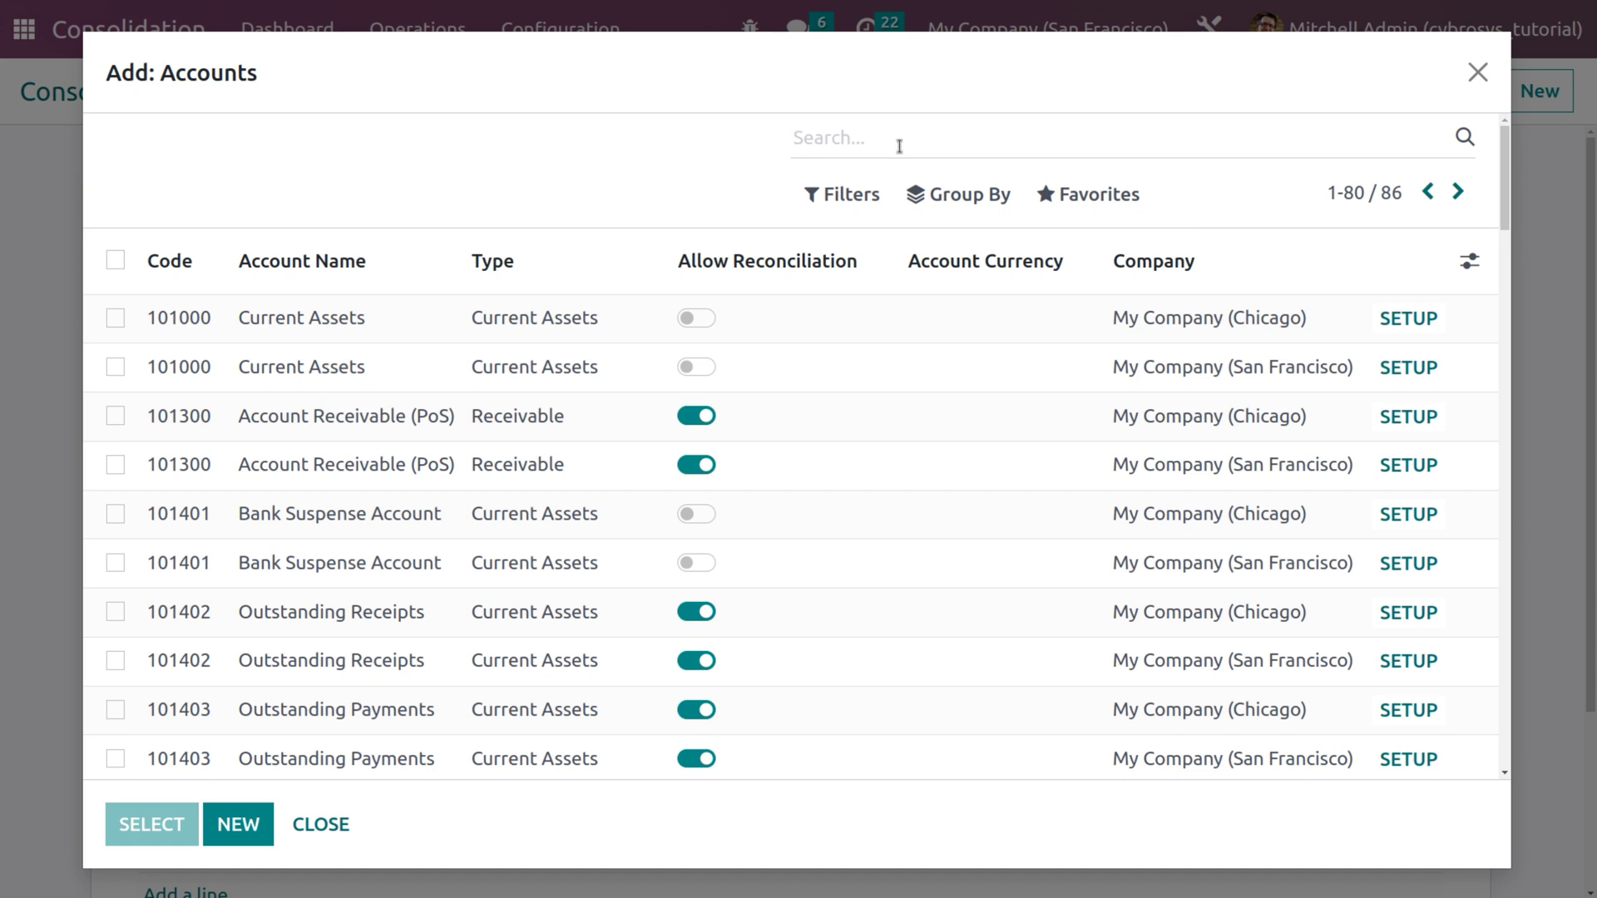
{"action": "type", "text": "income"}
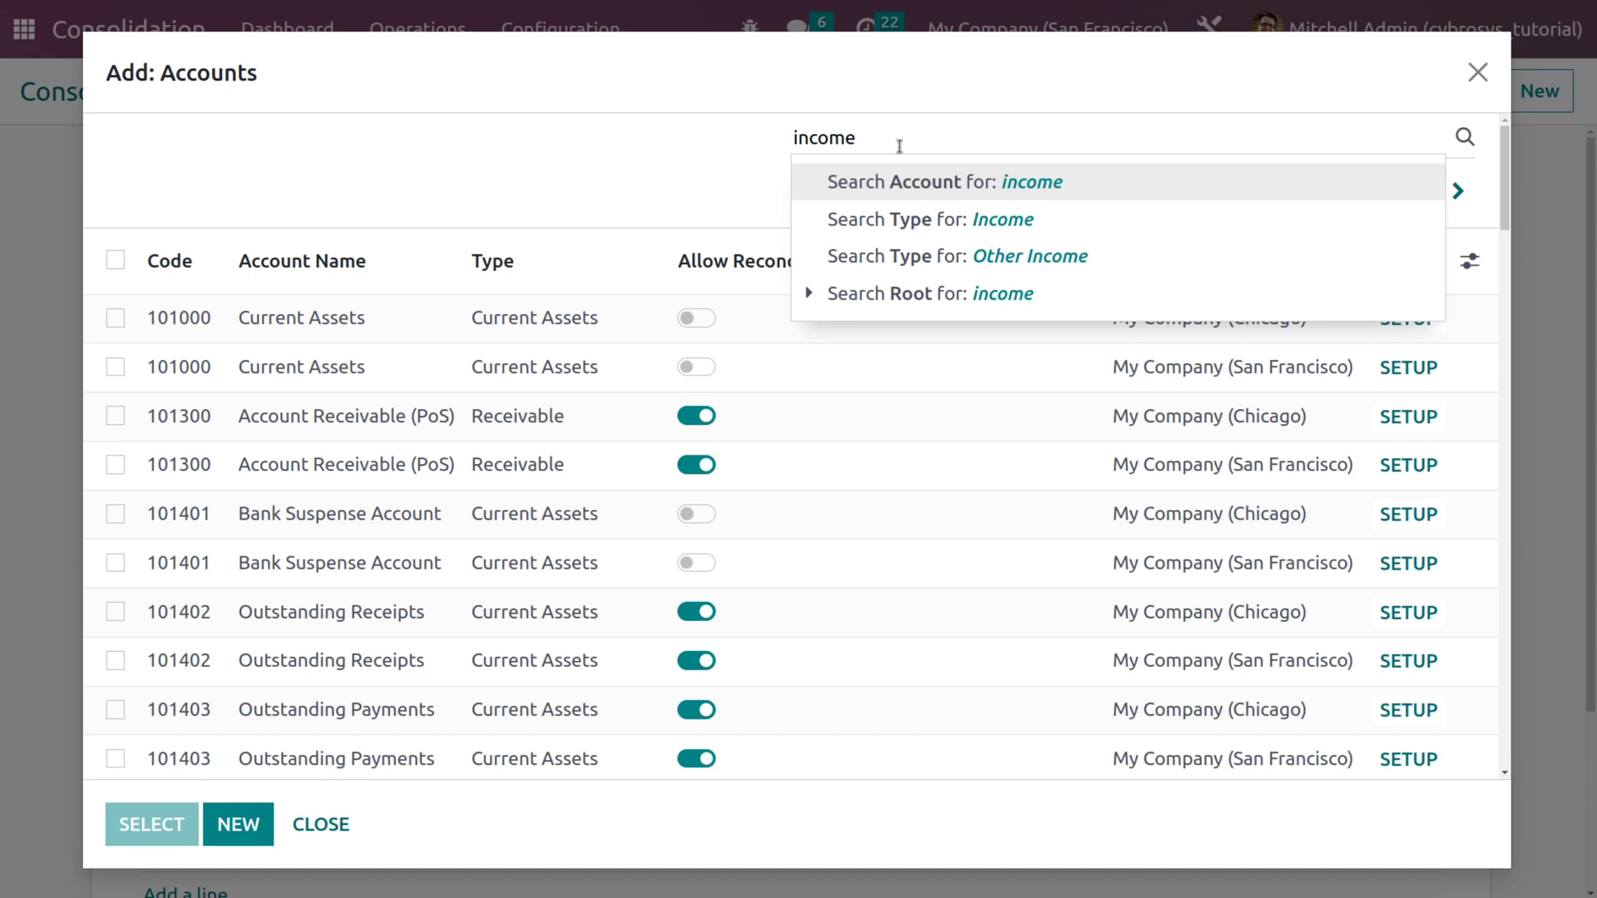
{"action": "key", "text": "Return"}
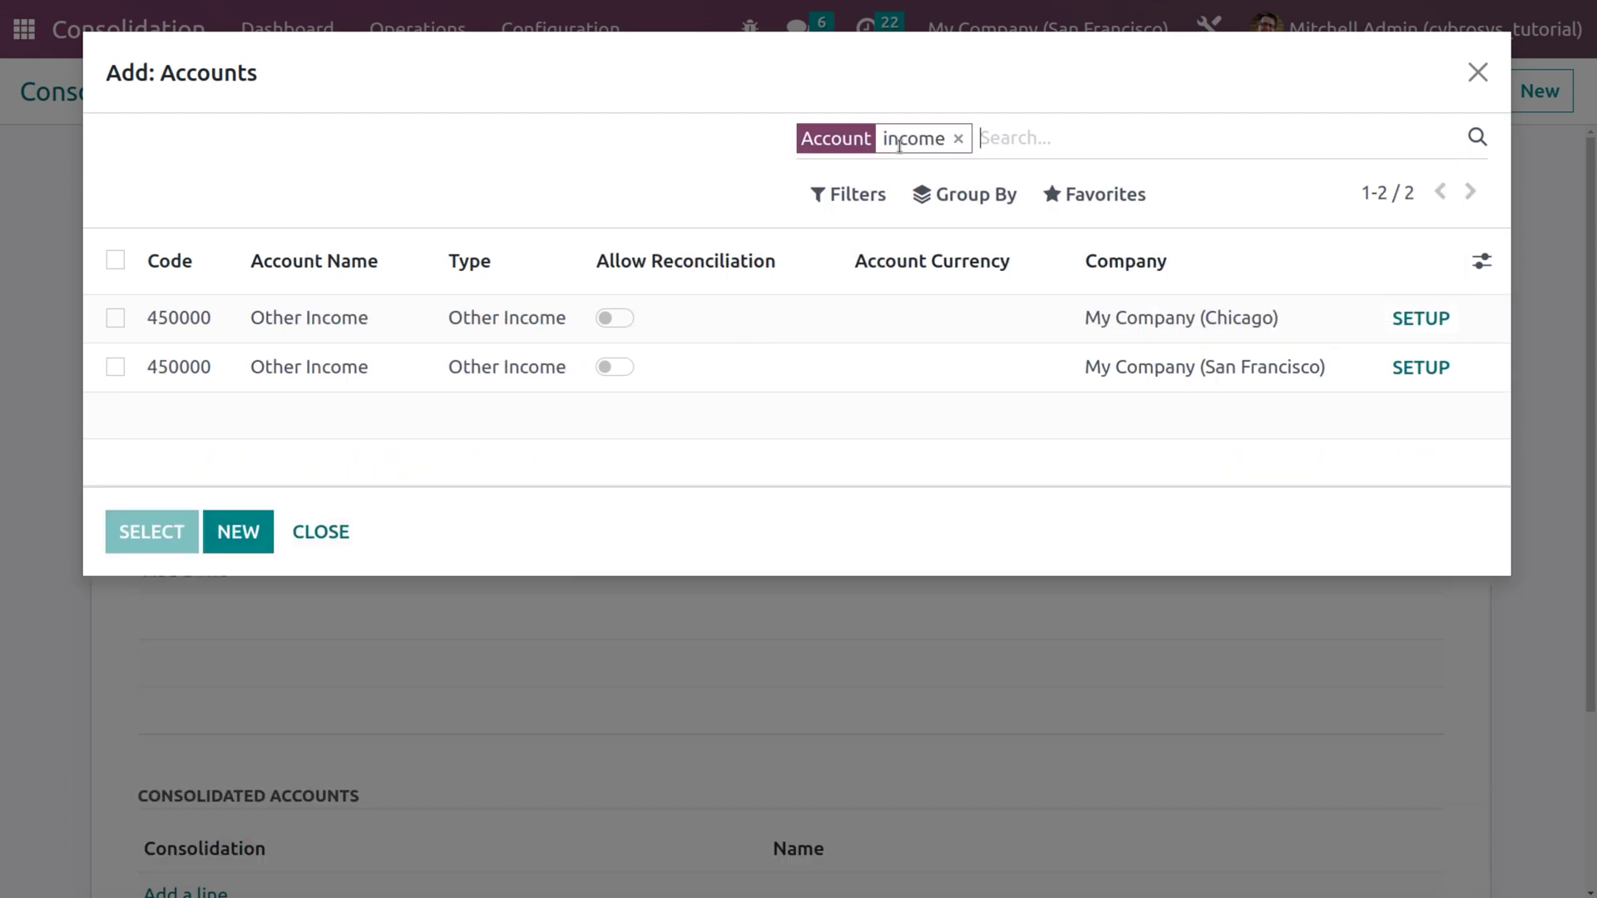
{"action": "left_click", "coordinate": [959, 141]}
{"action": "type", "text": "inc"}
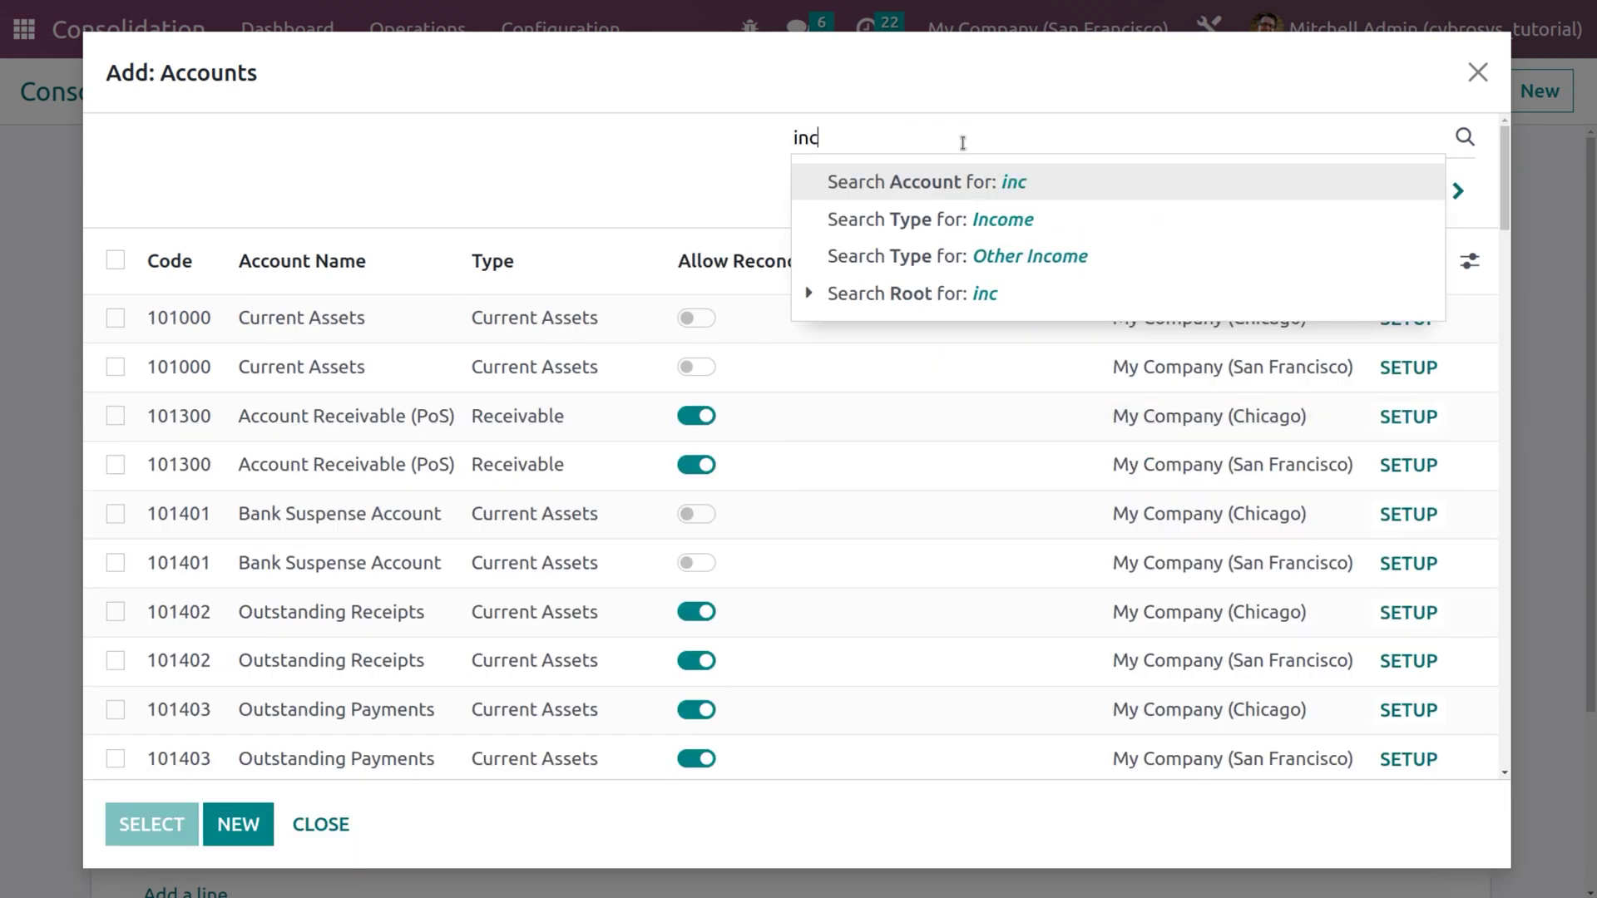
{"action": "left_click", "coordinate": [965, 220]}
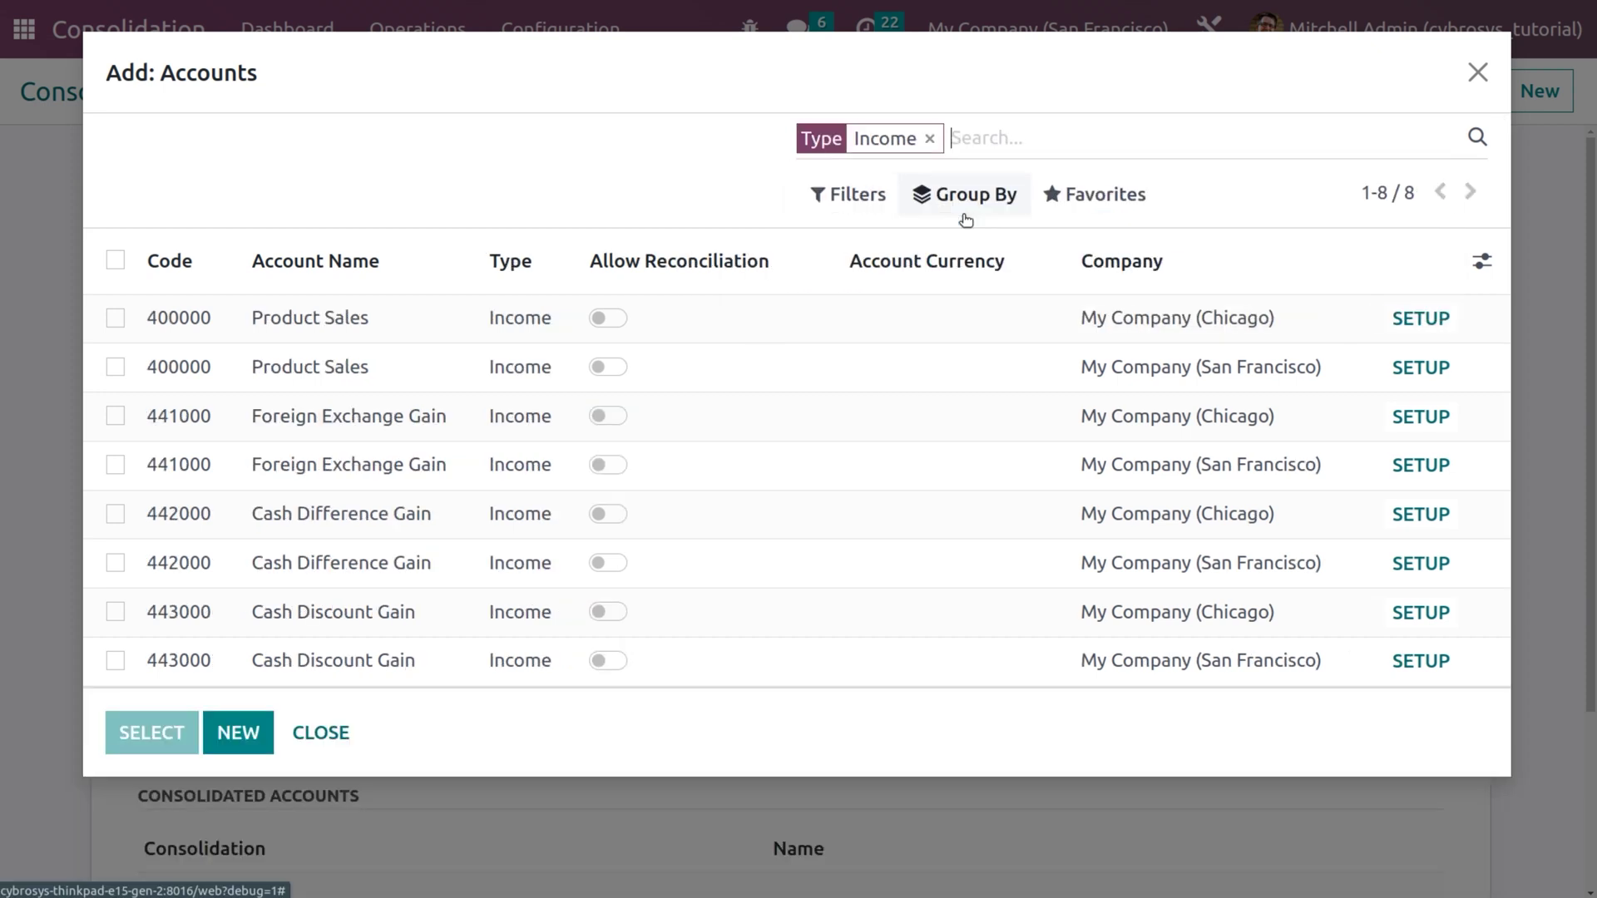
{"action": "left_click", "coordinate": [116, 262]}
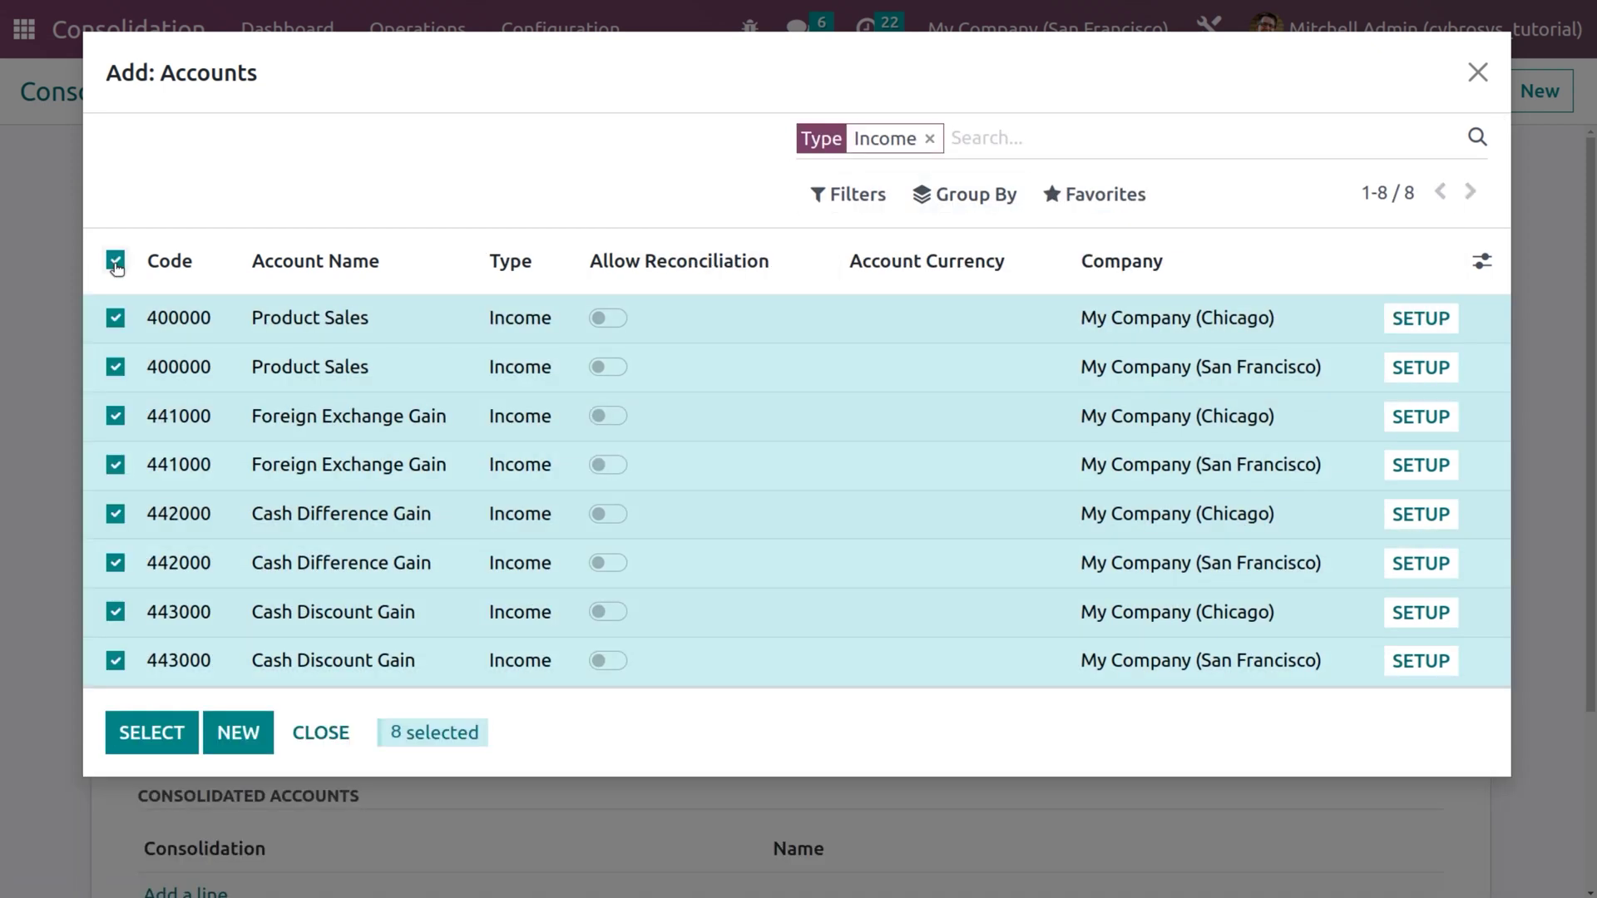
{"action": "left_click", "coordinate": [158, 736]}
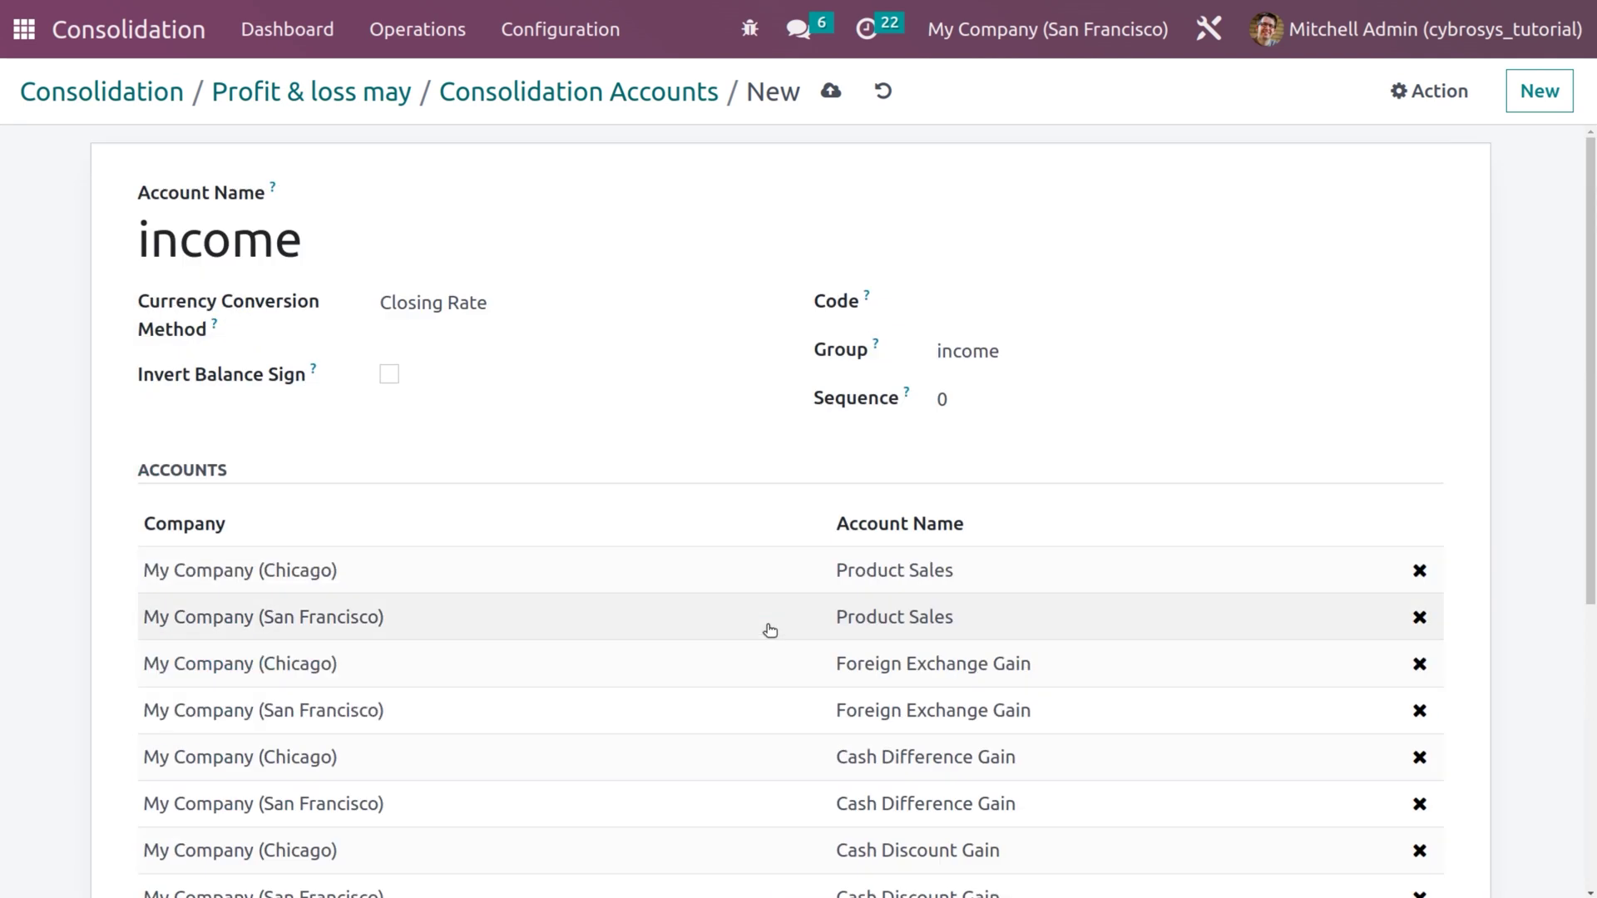
{"action": "left_click", "coordinate": [832, 91]}
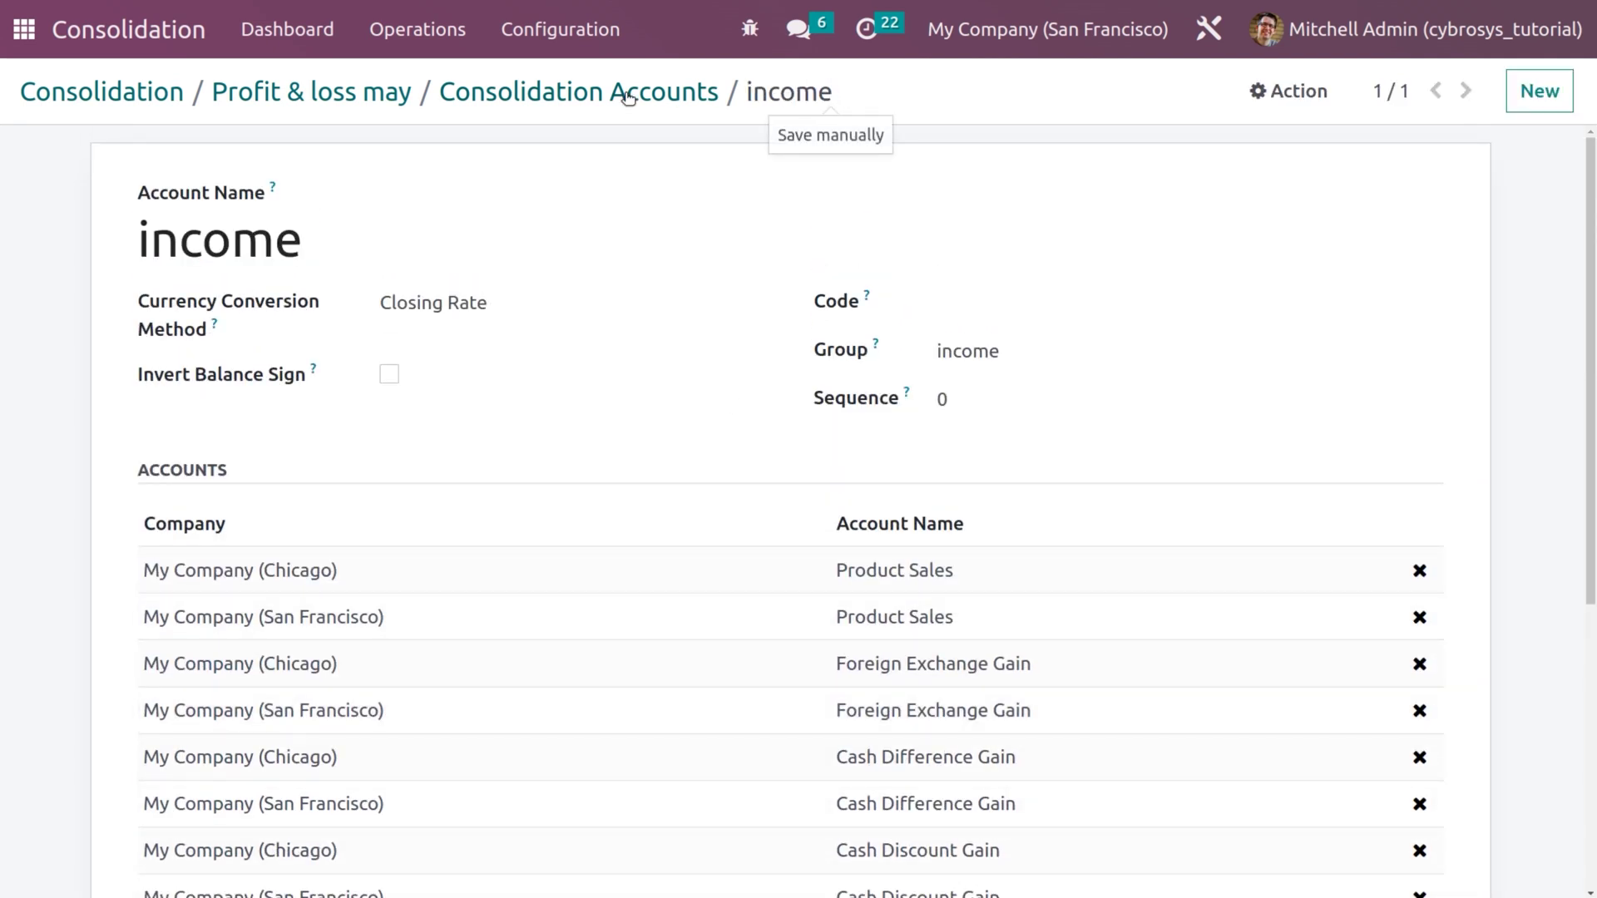
- Go back to the Profit & loss May consolidation's accounts list
{"action": "left_click", "coordinate": [470, 94]}
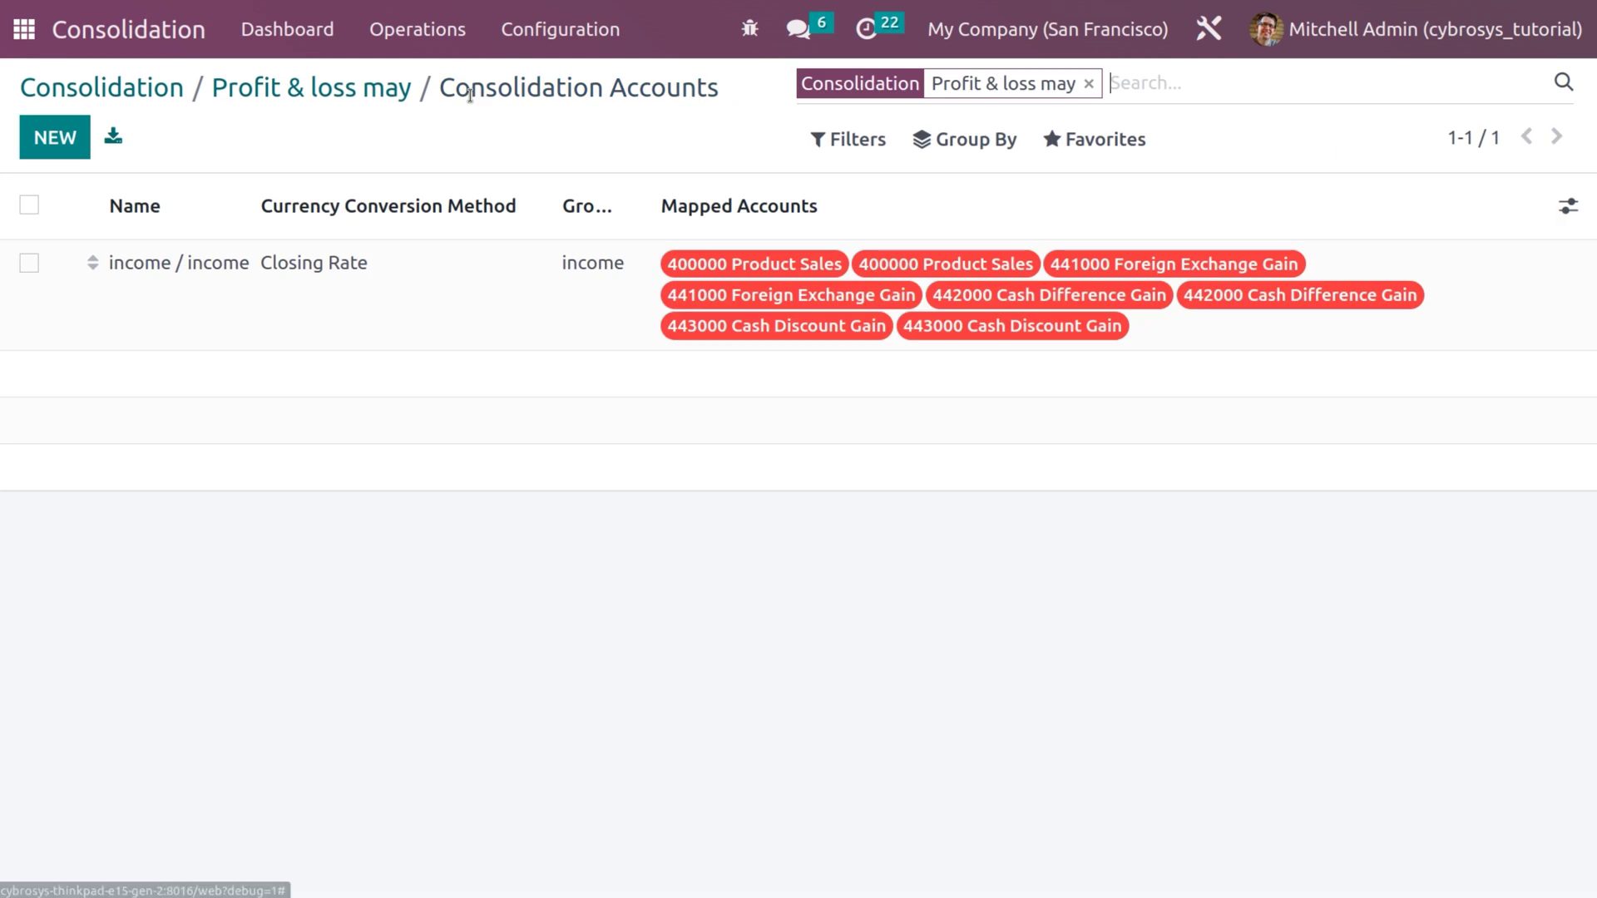
{"action": "left_click", "coordinate": [371, 97]}
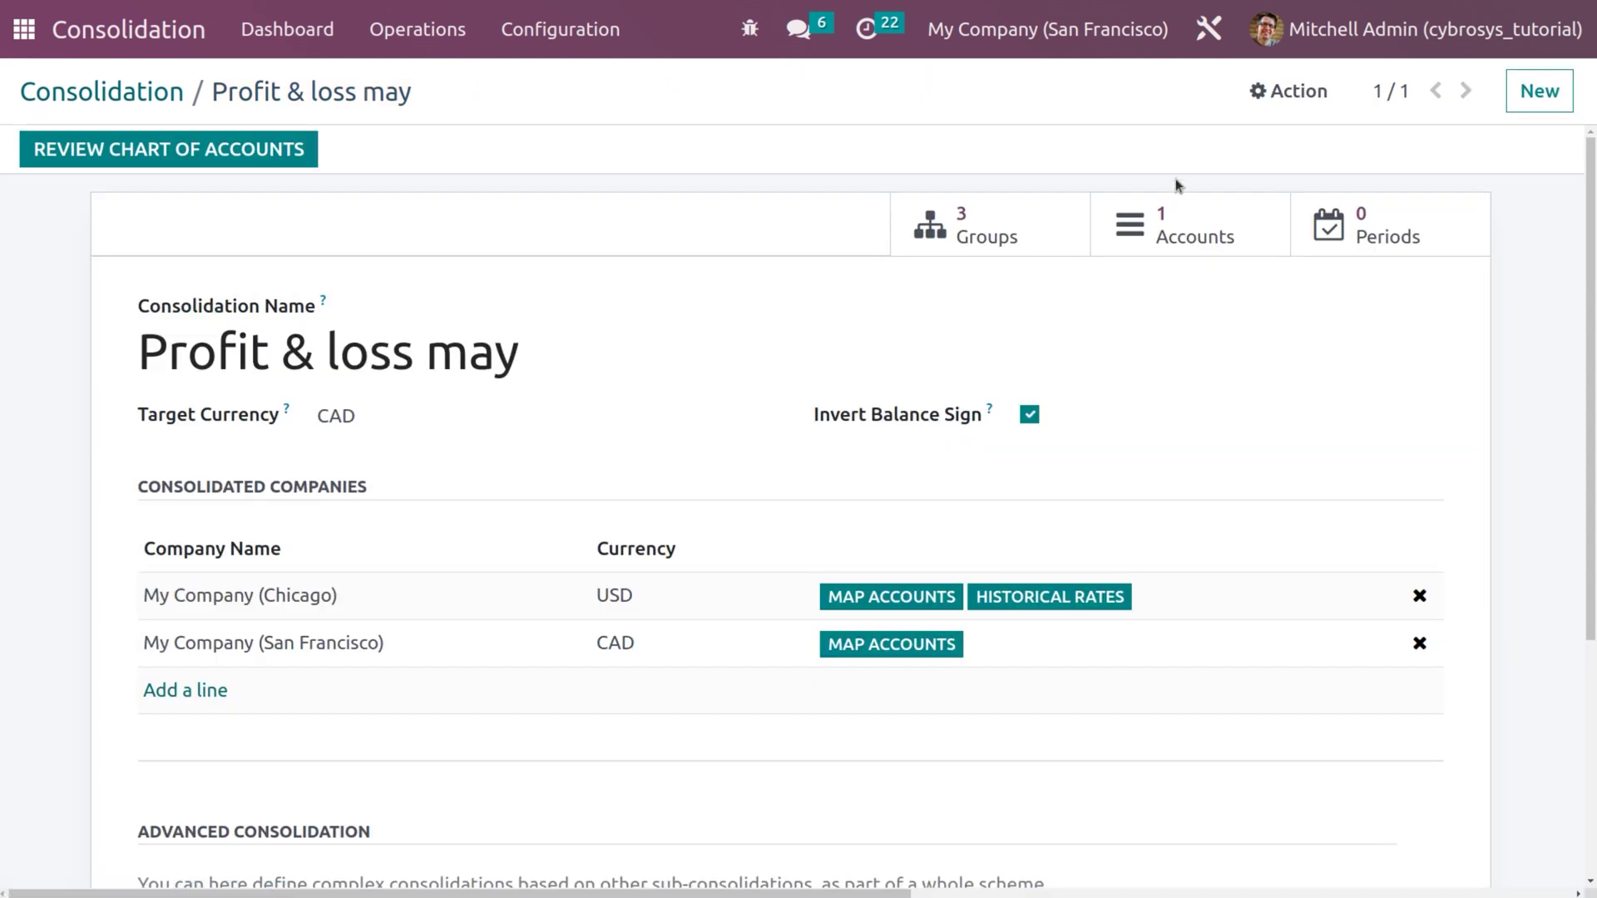
{"action": "left_click", "coordinate": [1147, 226]}
- Start an 'other income' consolidation account in the OTHER INCOME group
{"action": "left_click", "coordinate": [51, 143]}
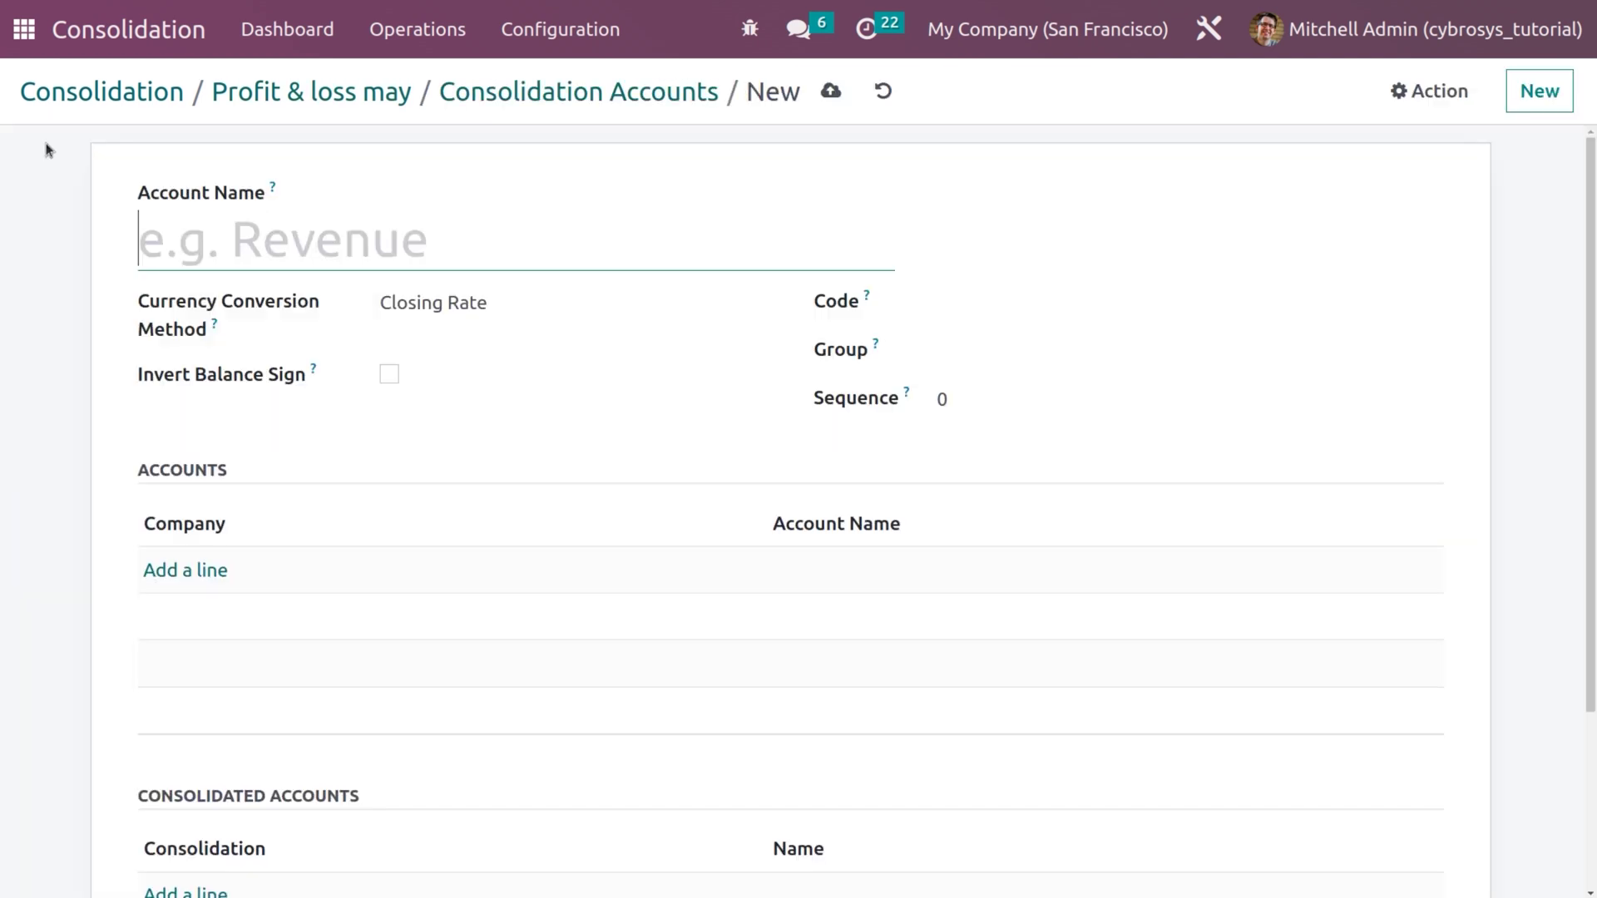
{"action": "type", "text": "othe"}
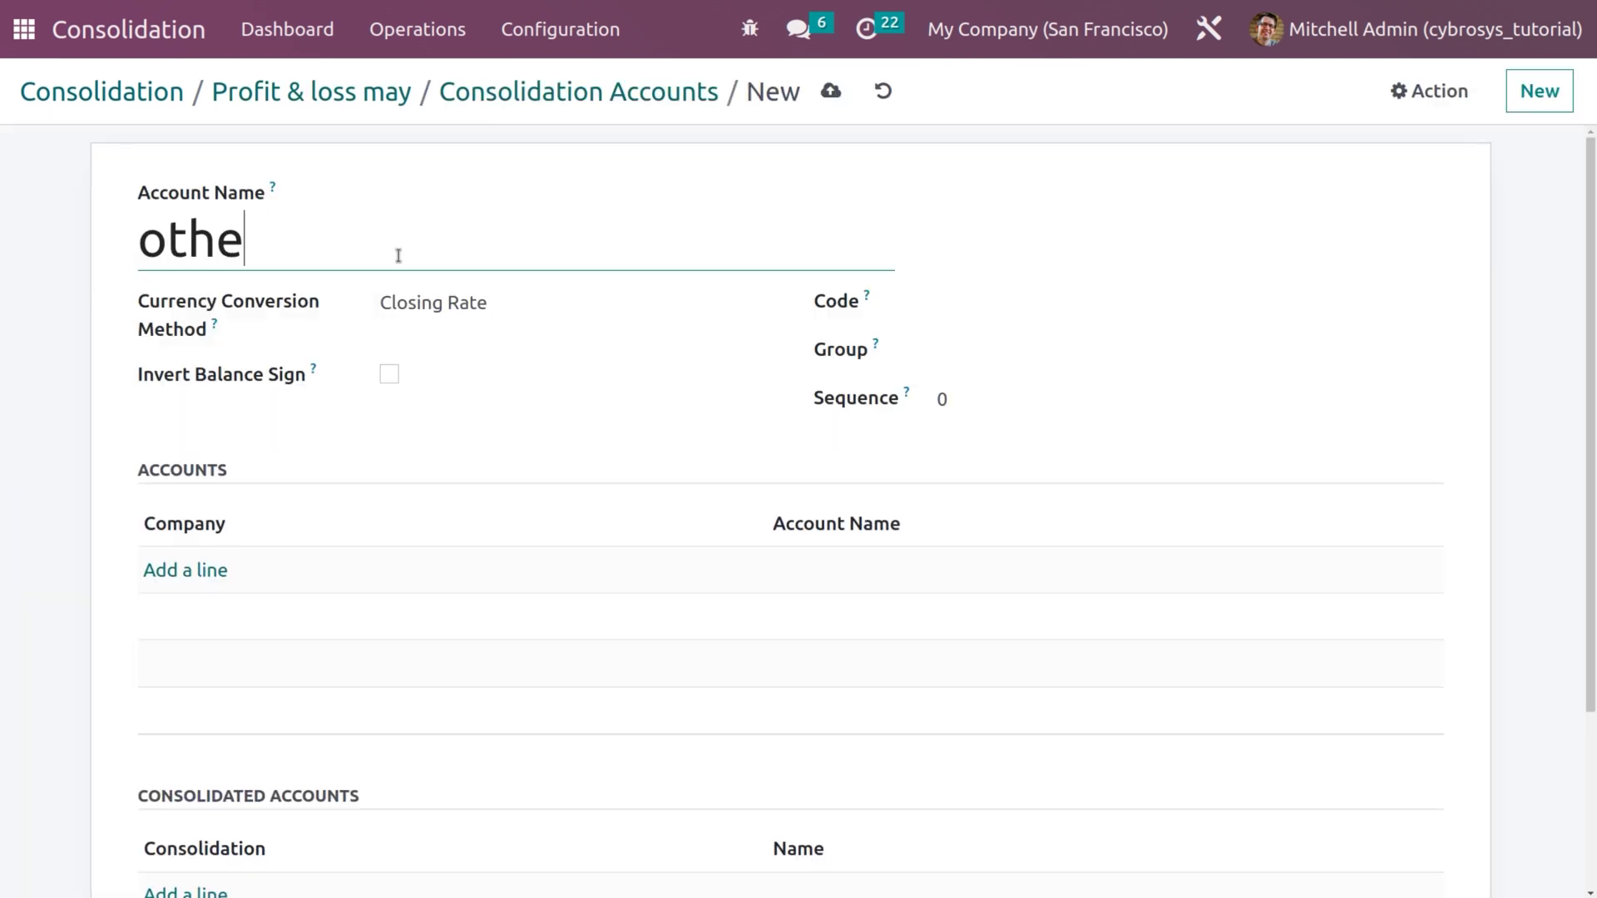
{"action": "type", "text": "r income"}
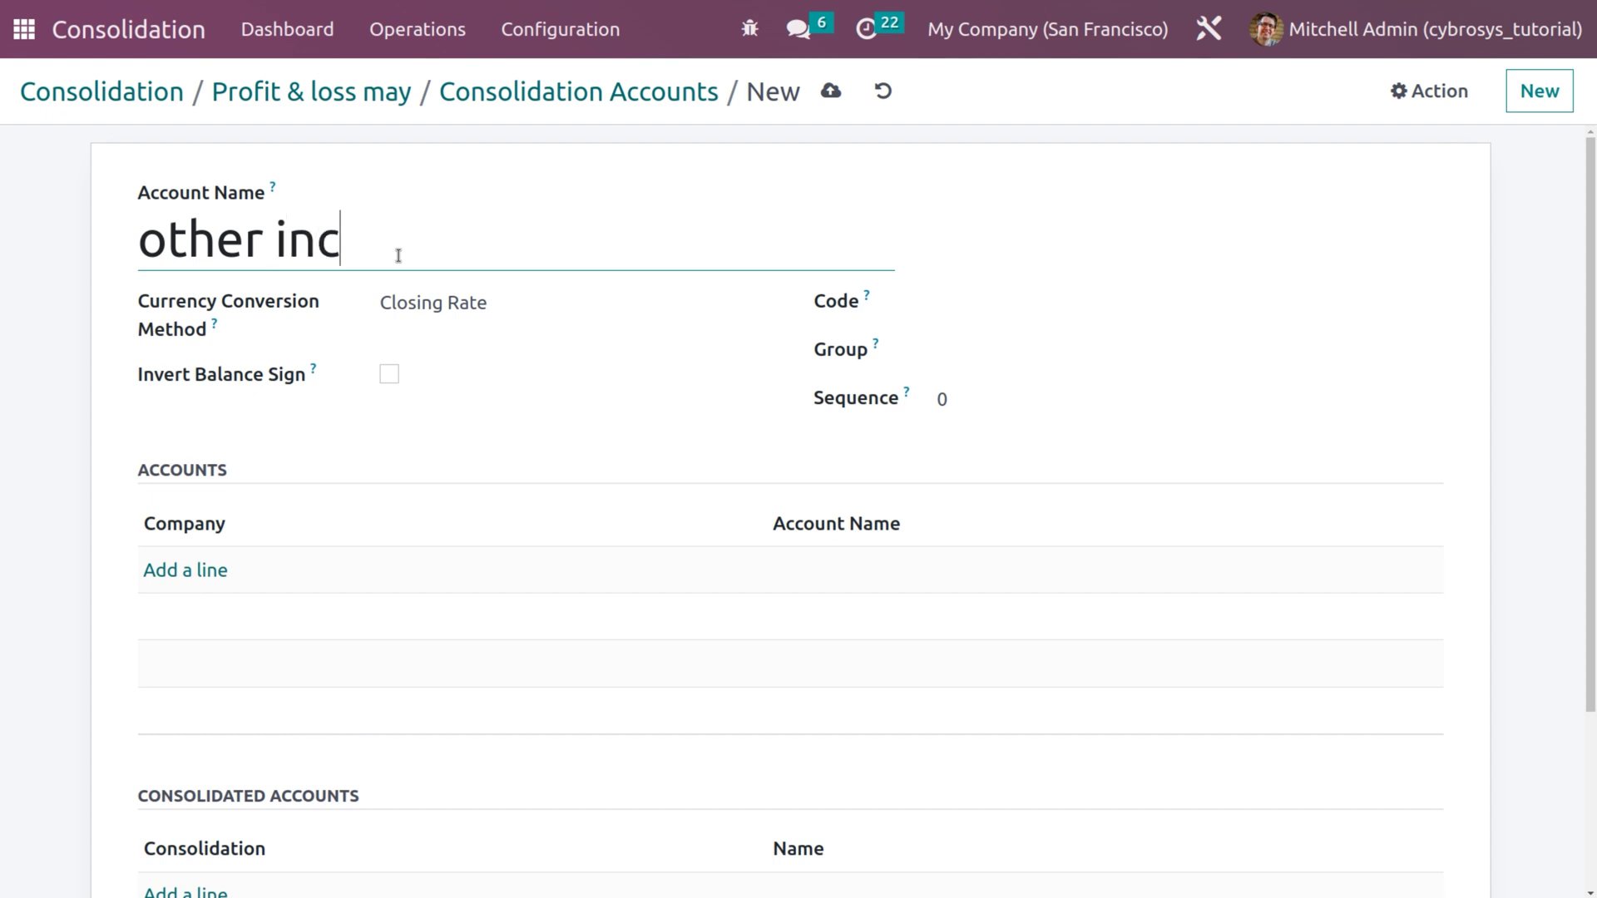
{"action": "left_click", "coordinate": [1074, 350]}
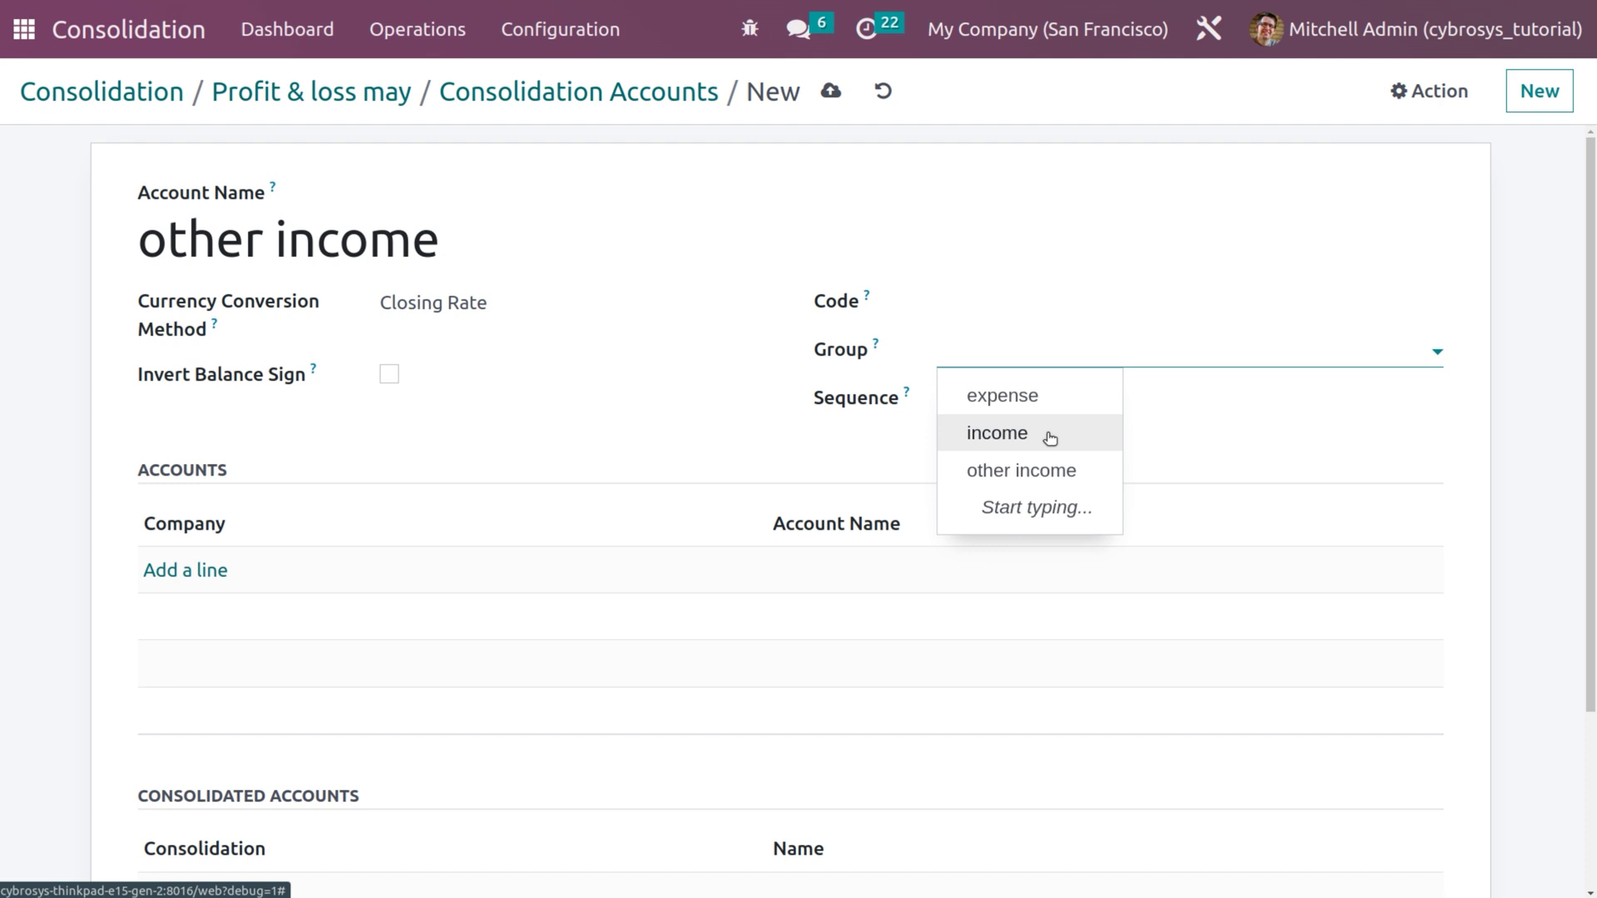
{"action": "left_click", "coordinate": [1048, 471]}
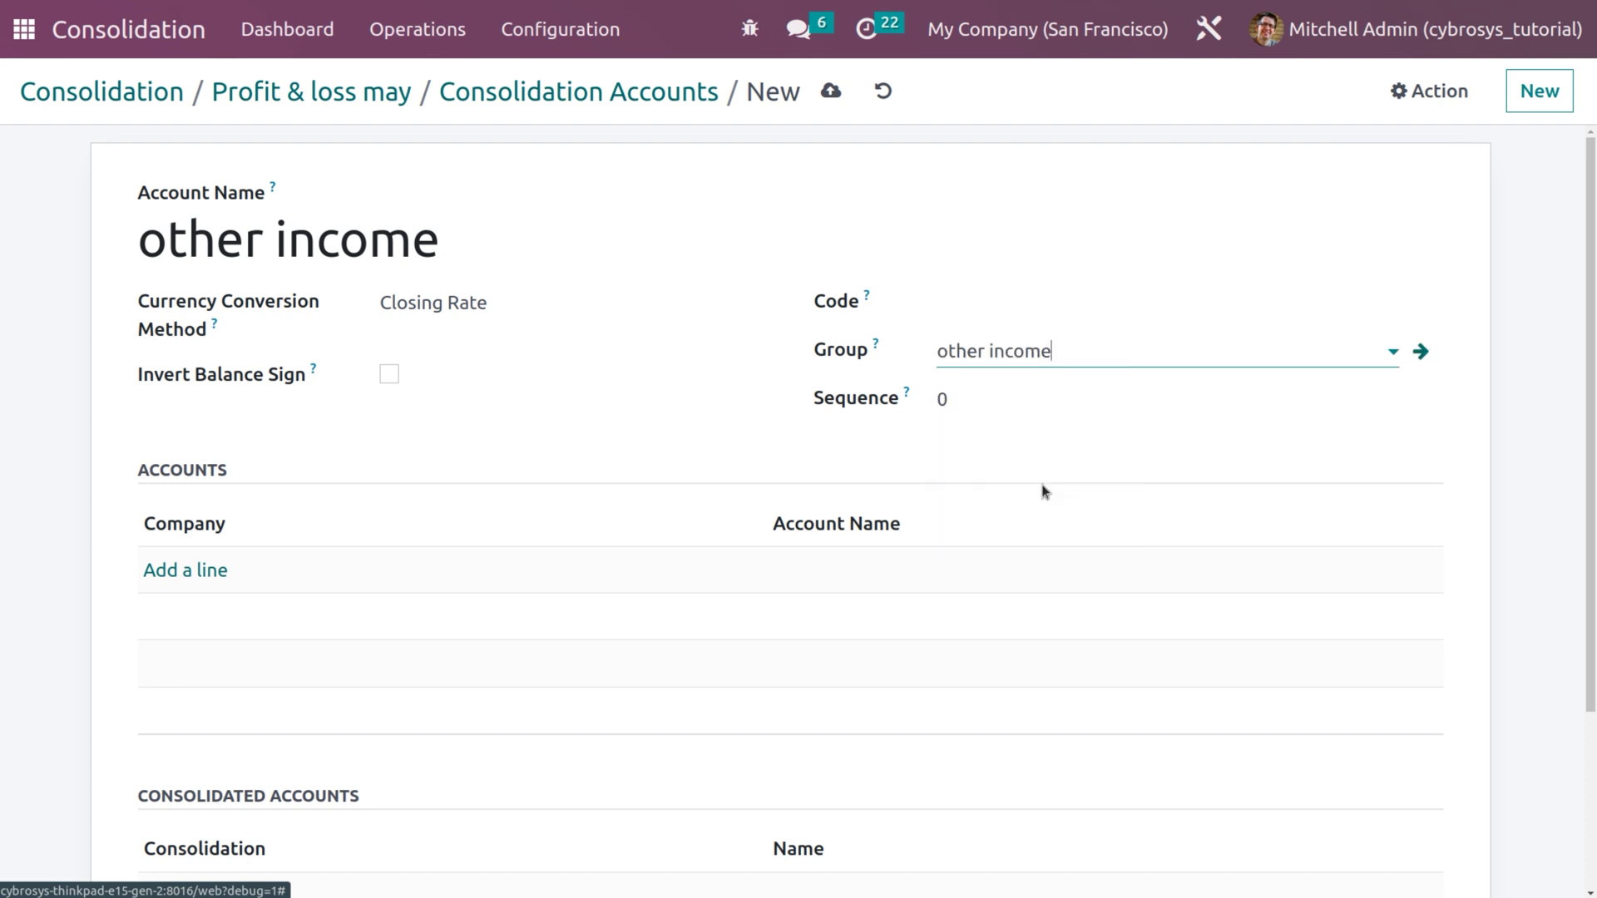
- Map both companies' Other Income accounts, filtered by the Other Income type
{"action": "left_click", "coordinate": [181, 580]}
{"action": "left_click_drag", "start_coordinate": [178, 577], "coordinate": [838, 131]}
{"action": "left_click", "coordinate": [838, 131]}
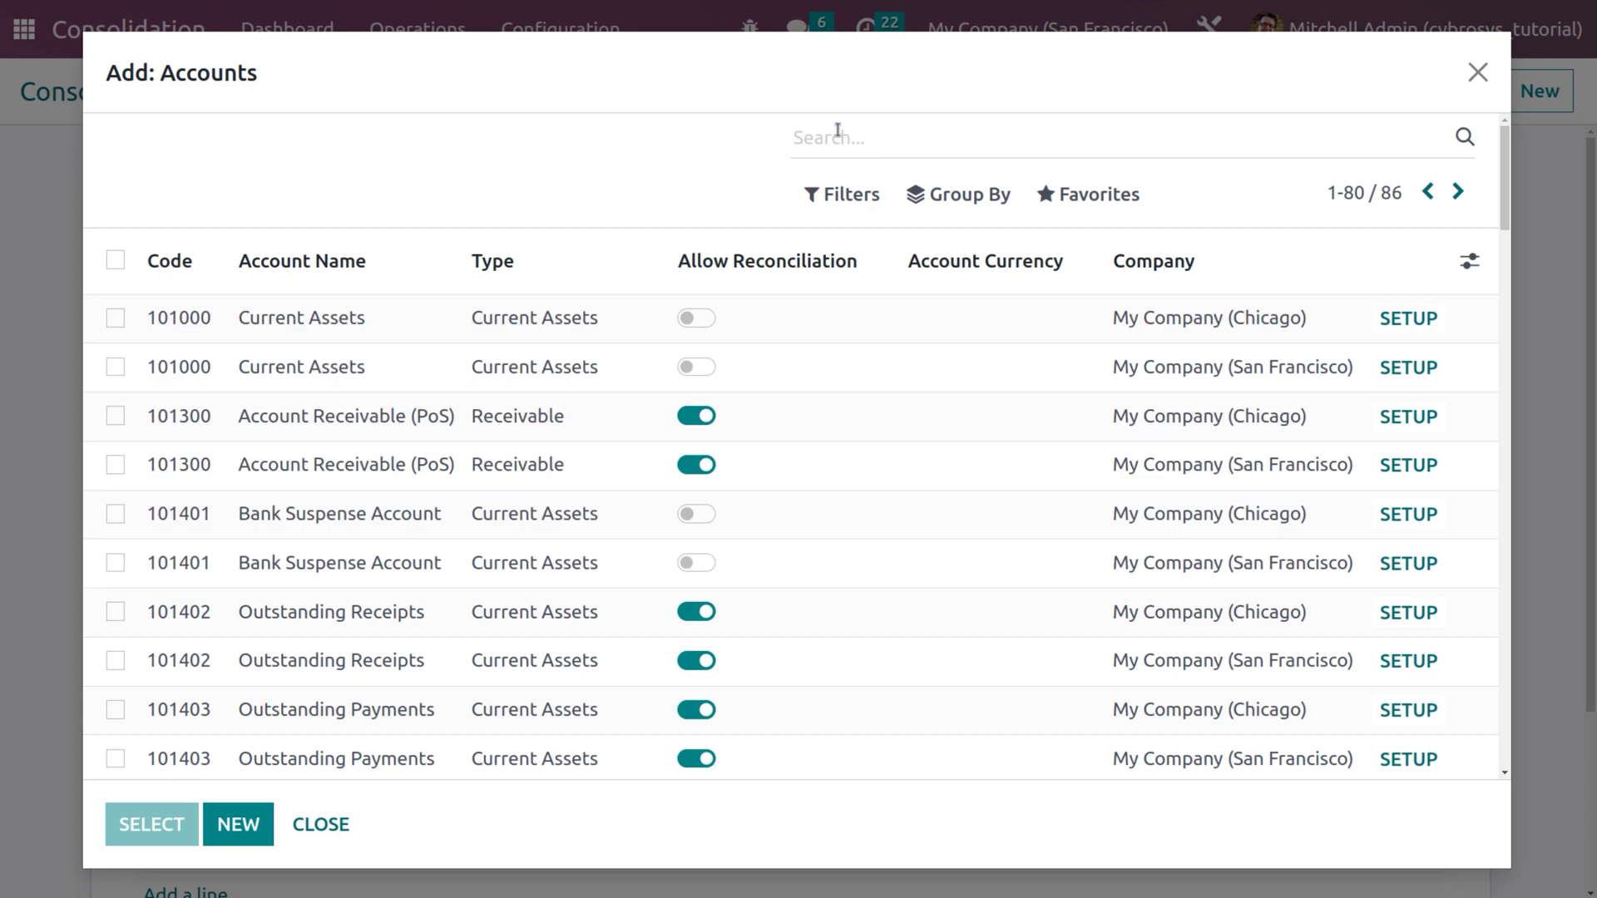
{"action": "type", "text": "other income"}
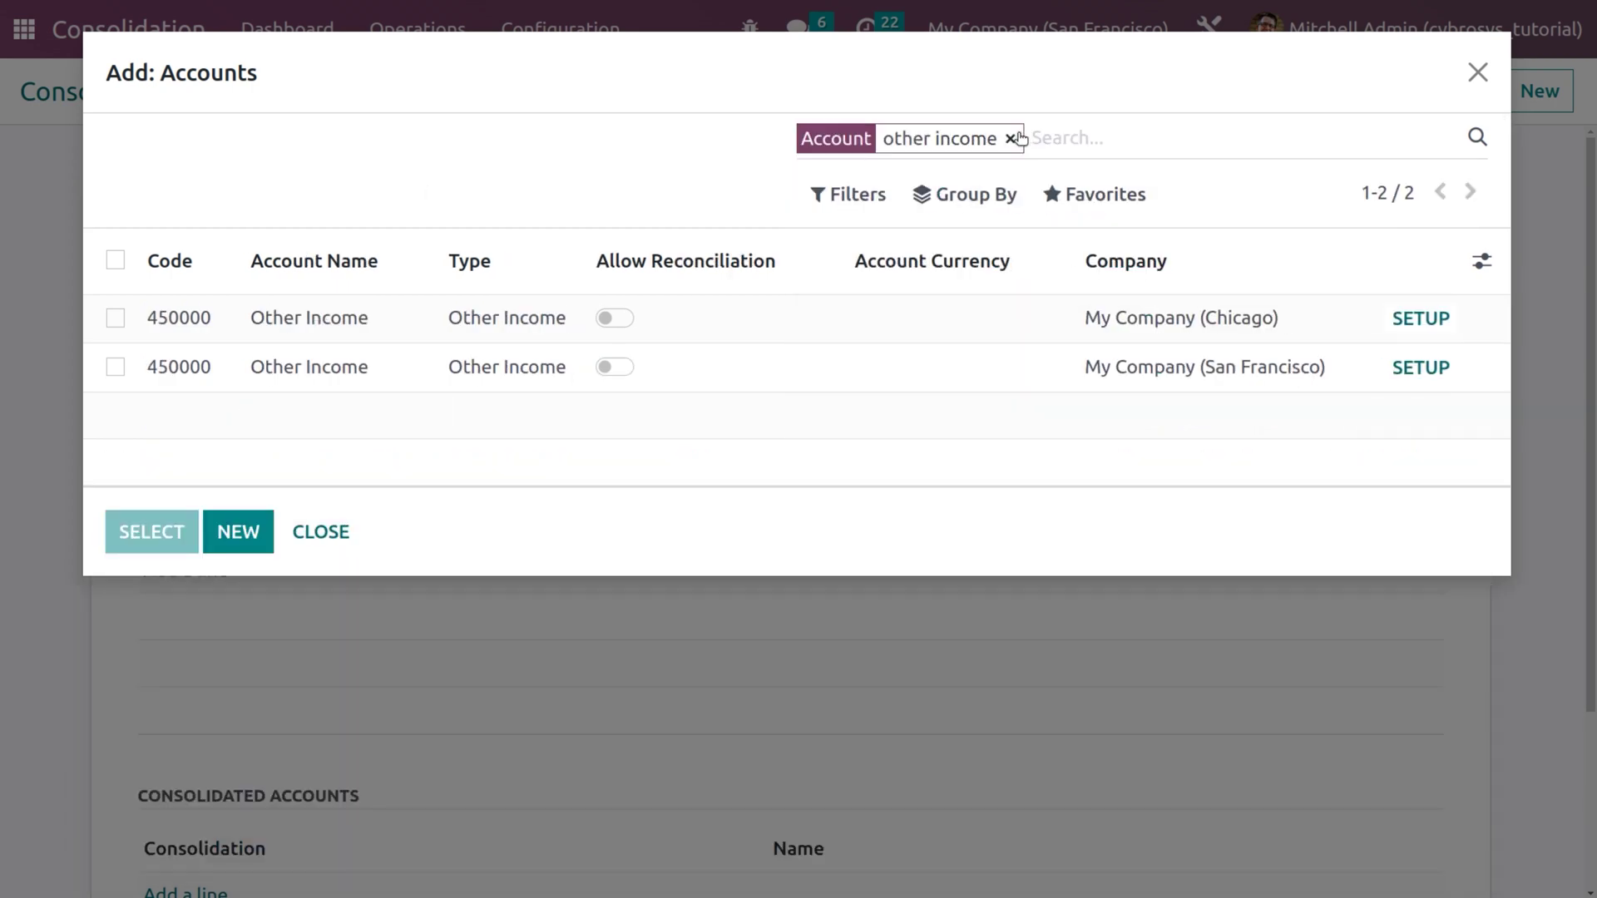
{"action": "left_click", "coordinate": [1011, 140]}
{"action": "type", "text": "other"}
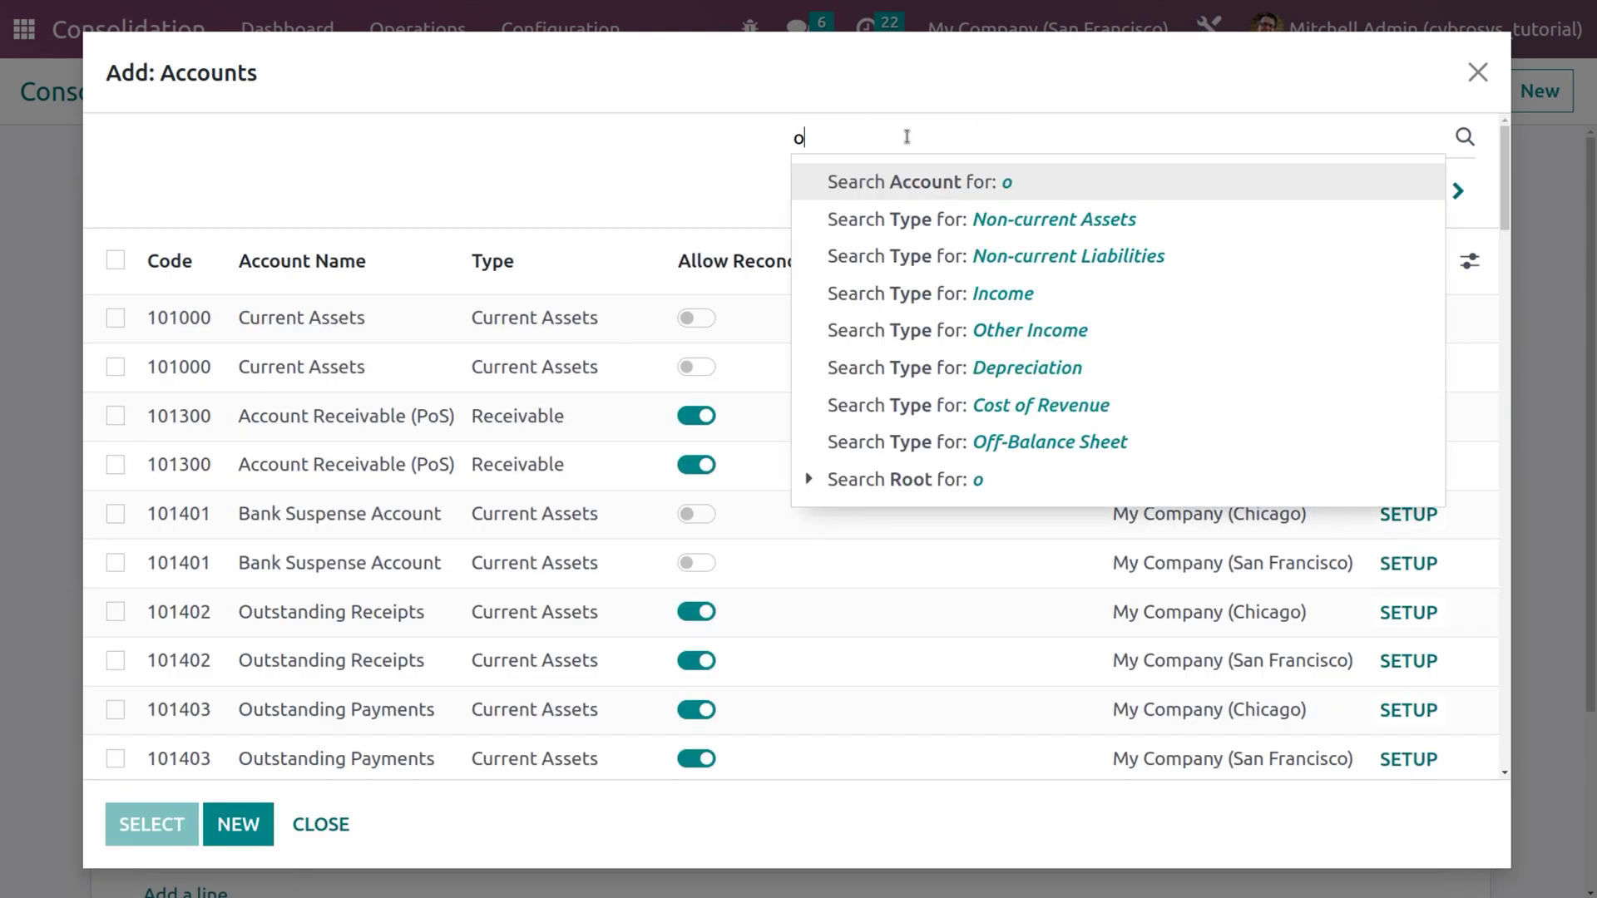
{"action": "left_click", "coordinate": [945, 219]}
{"action": "left_click", "coordinate": [116, 261]}
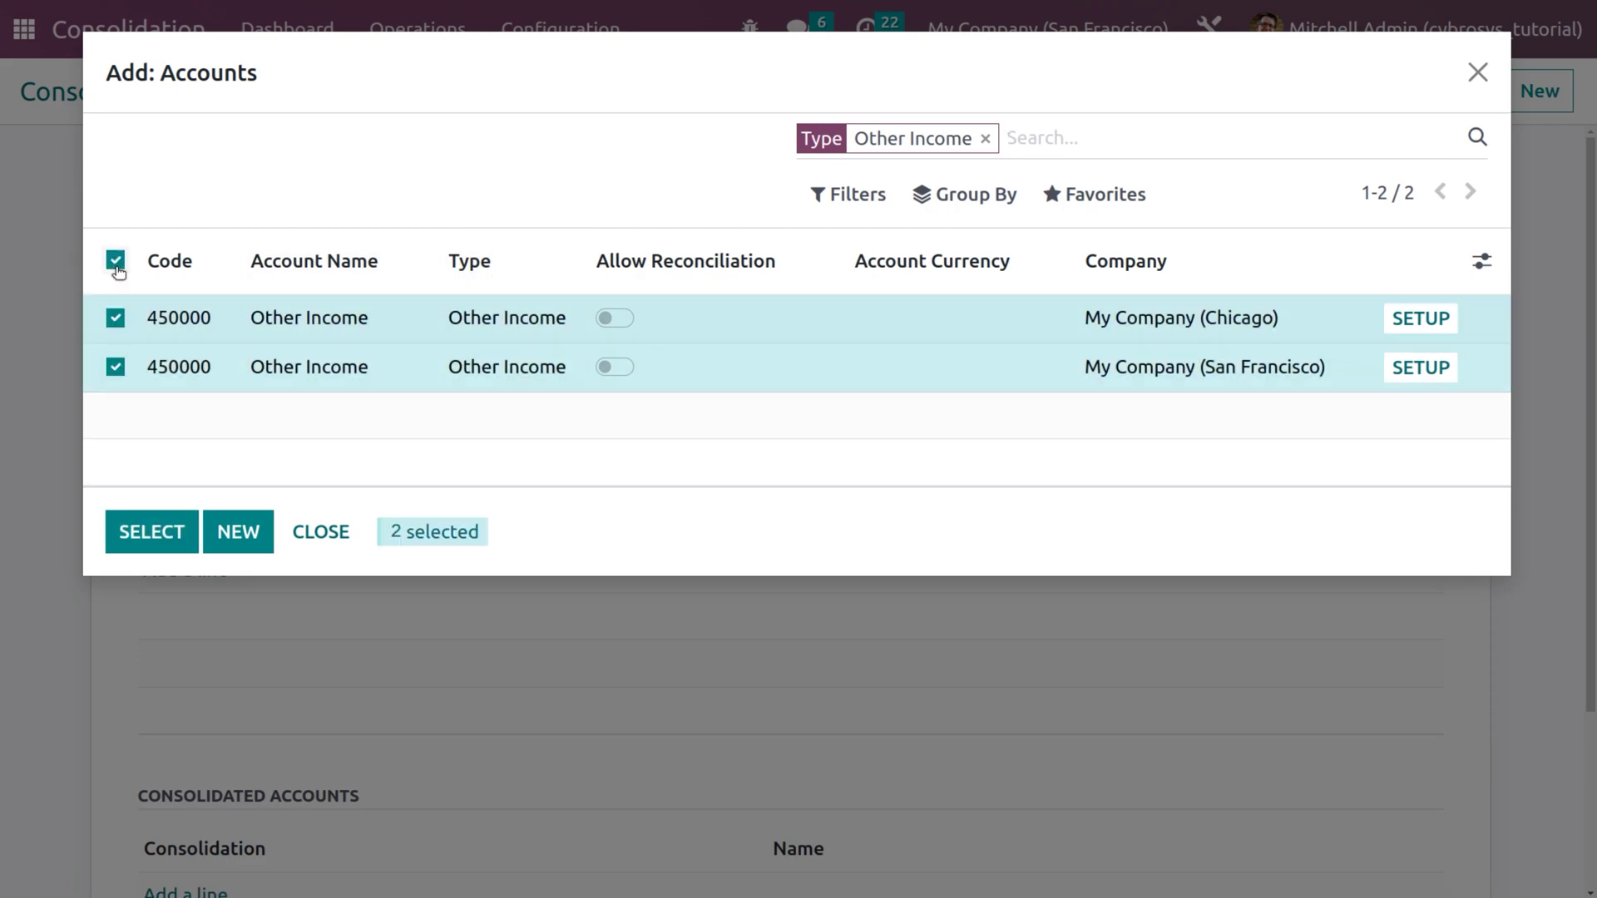
{"action": "left_click", "coordinate": [148, 517]}
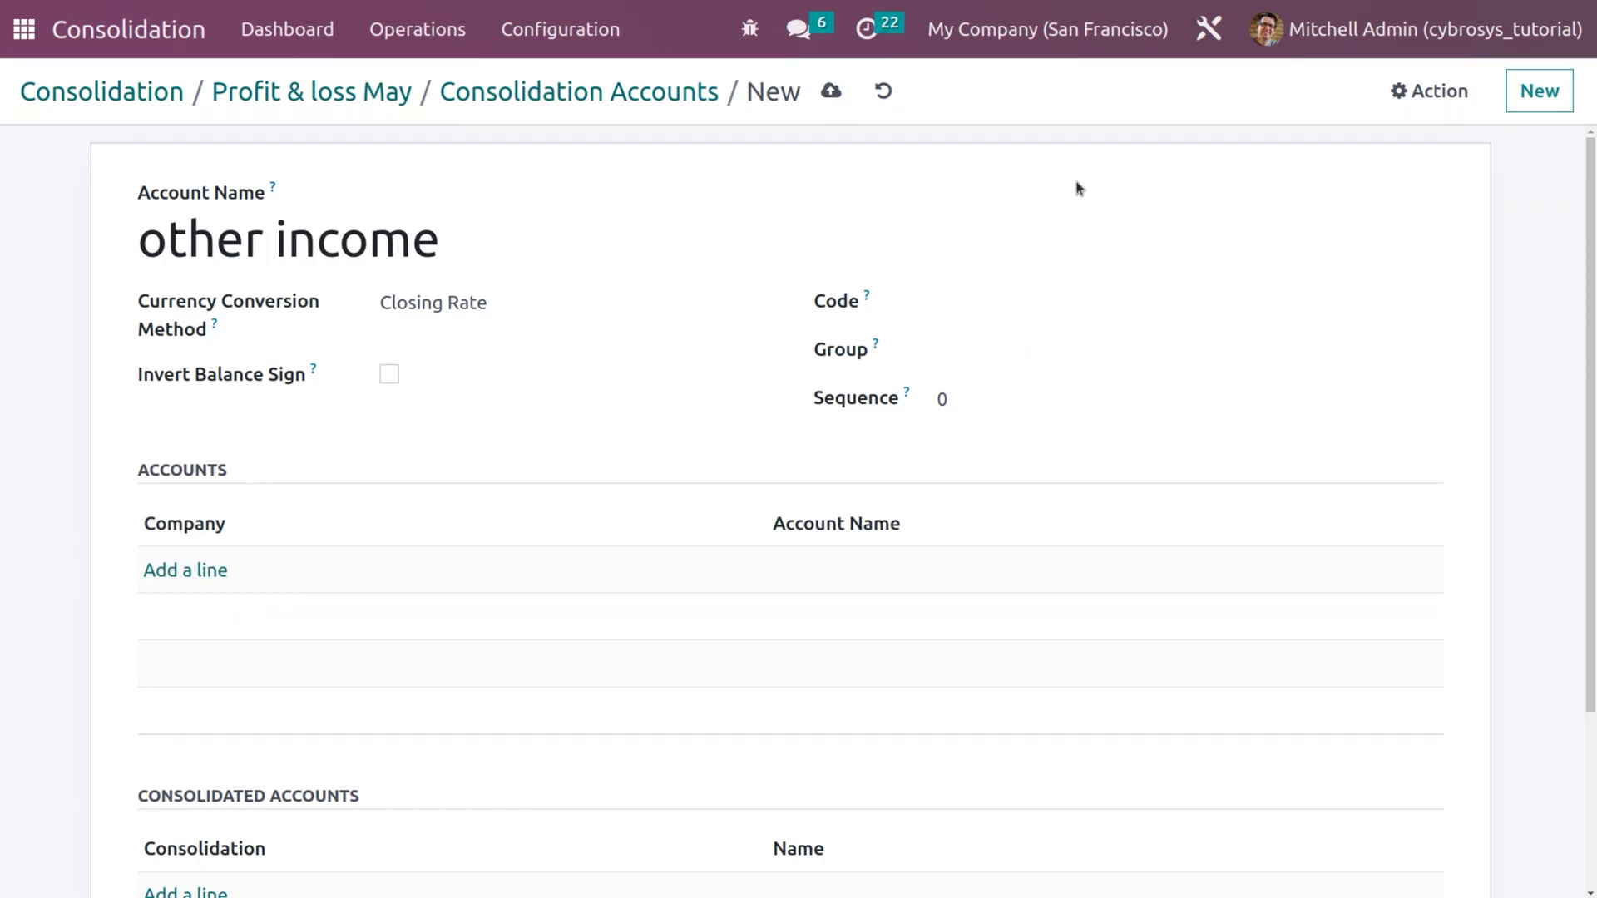
- Reassign the OTHER INCOME group, remap both Other Income accounts, and save
{"action": "left_click", "coordinate": [974, 361]}
{"action": "left_click", "coordinate": [1008, 466]}
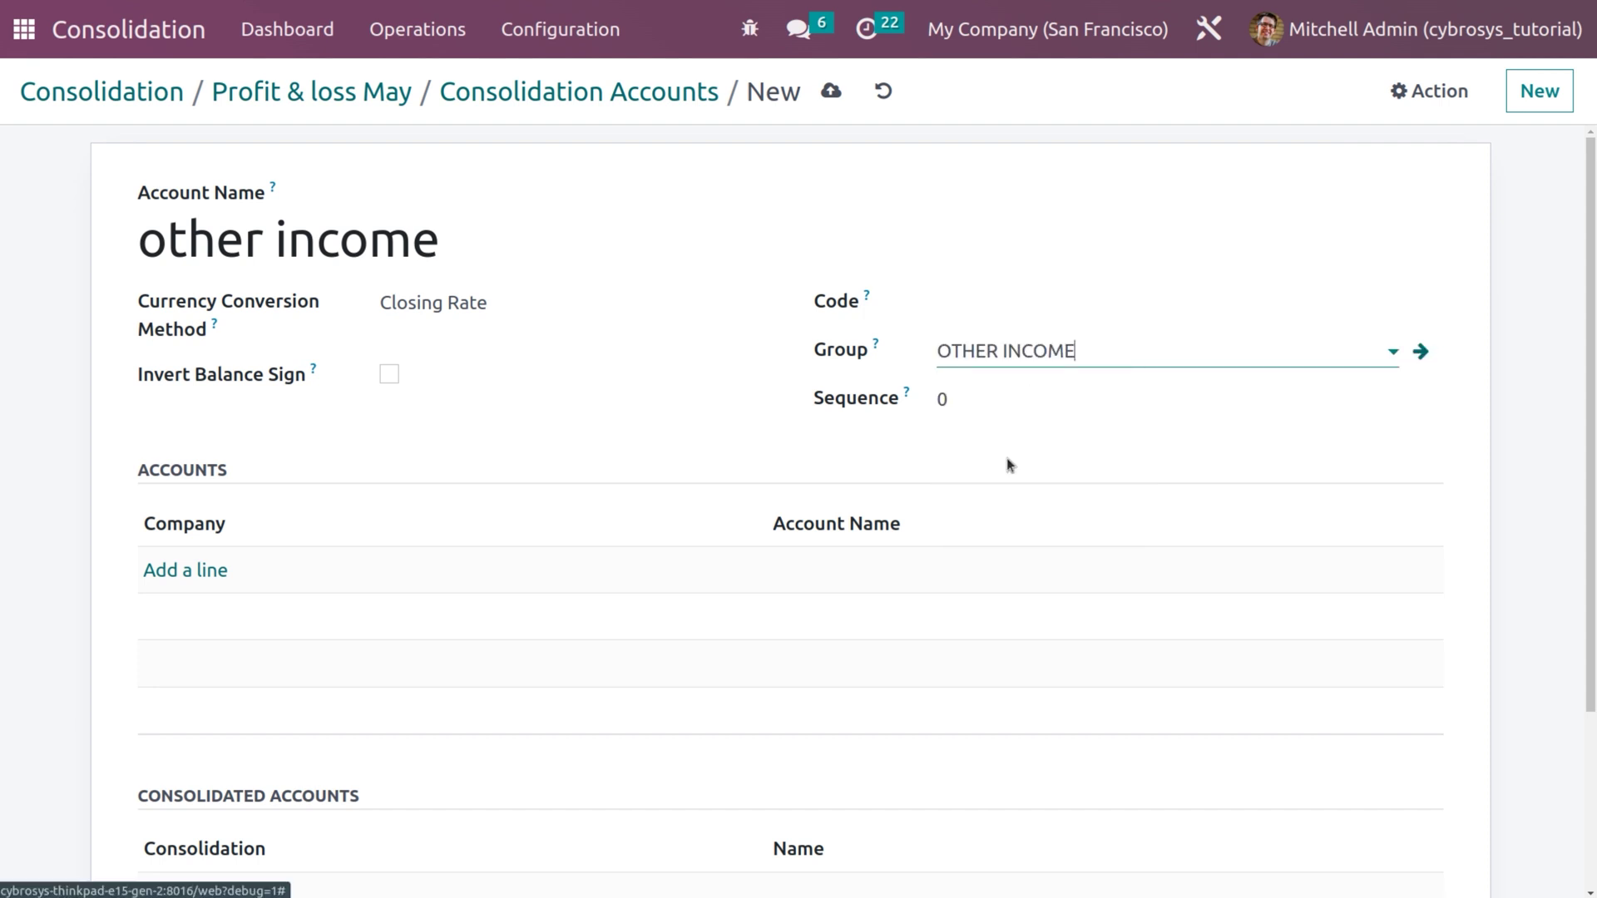
{"action": "left_click", "coordinate": [192, 568]}
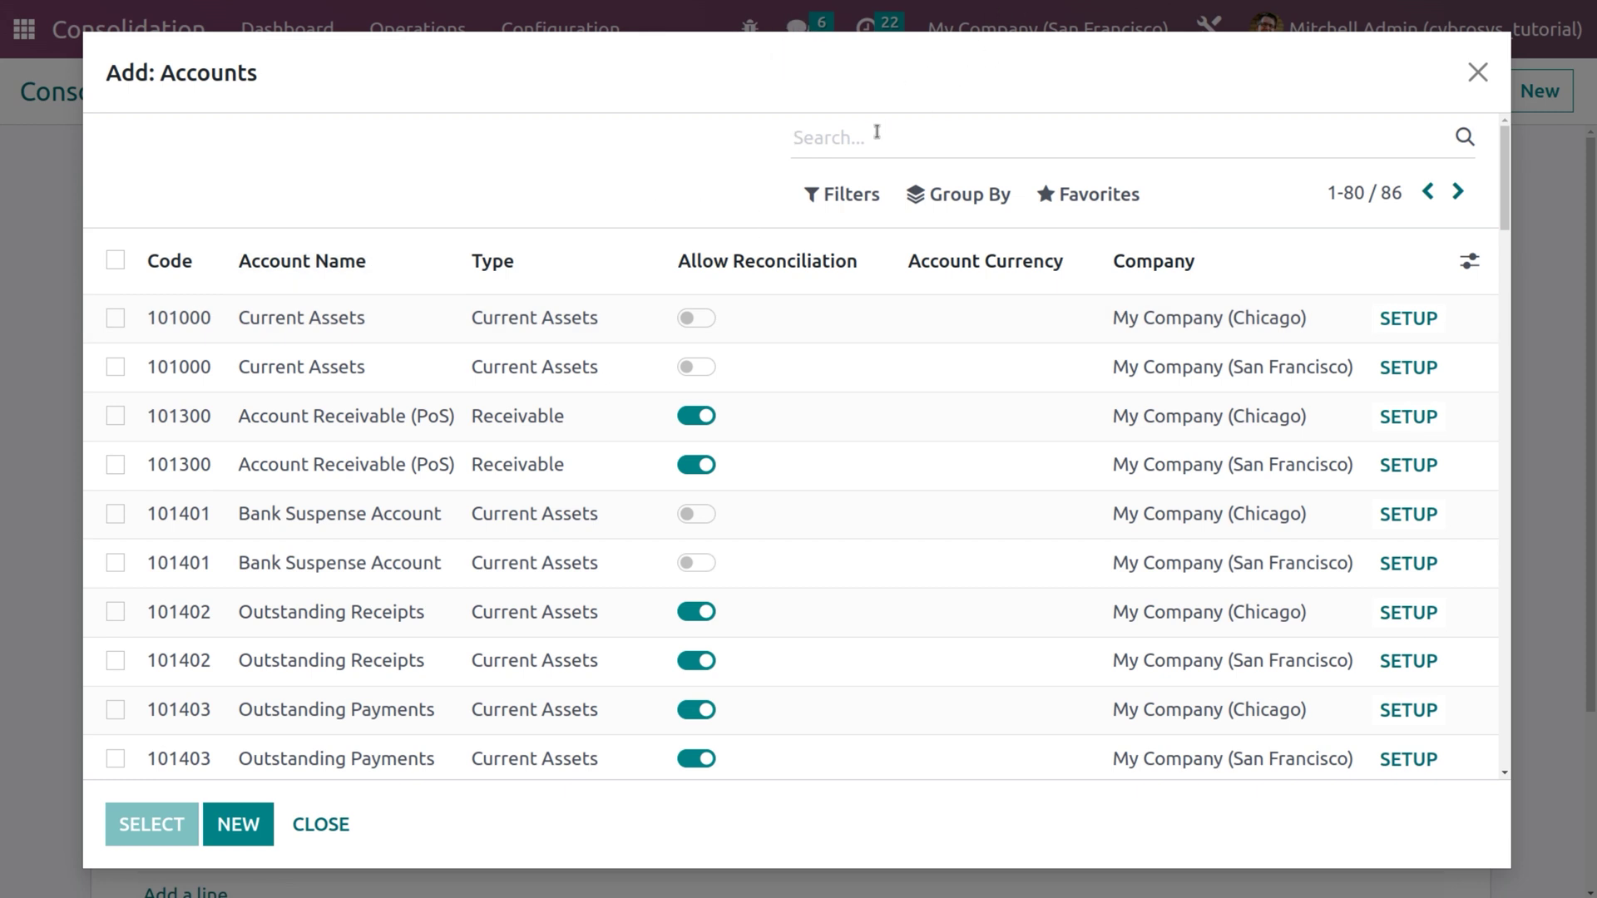
{"action": "type", "text": "other"}
{"action": "key", "text": "Return"}
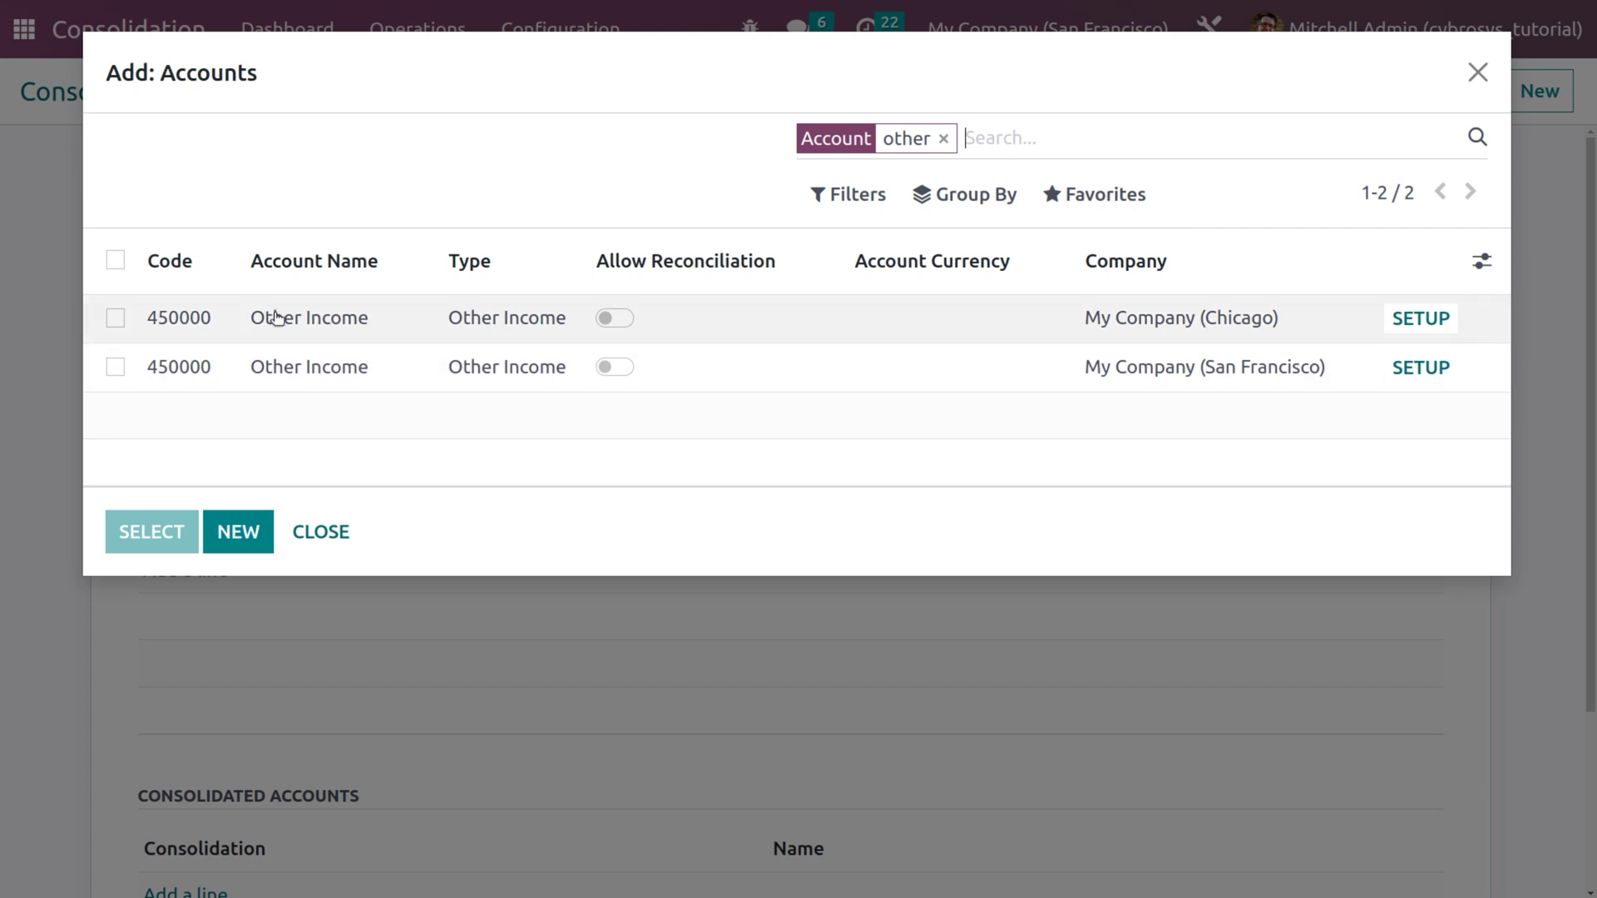
{"action": "left_click", "coordinate": [114, 261]}
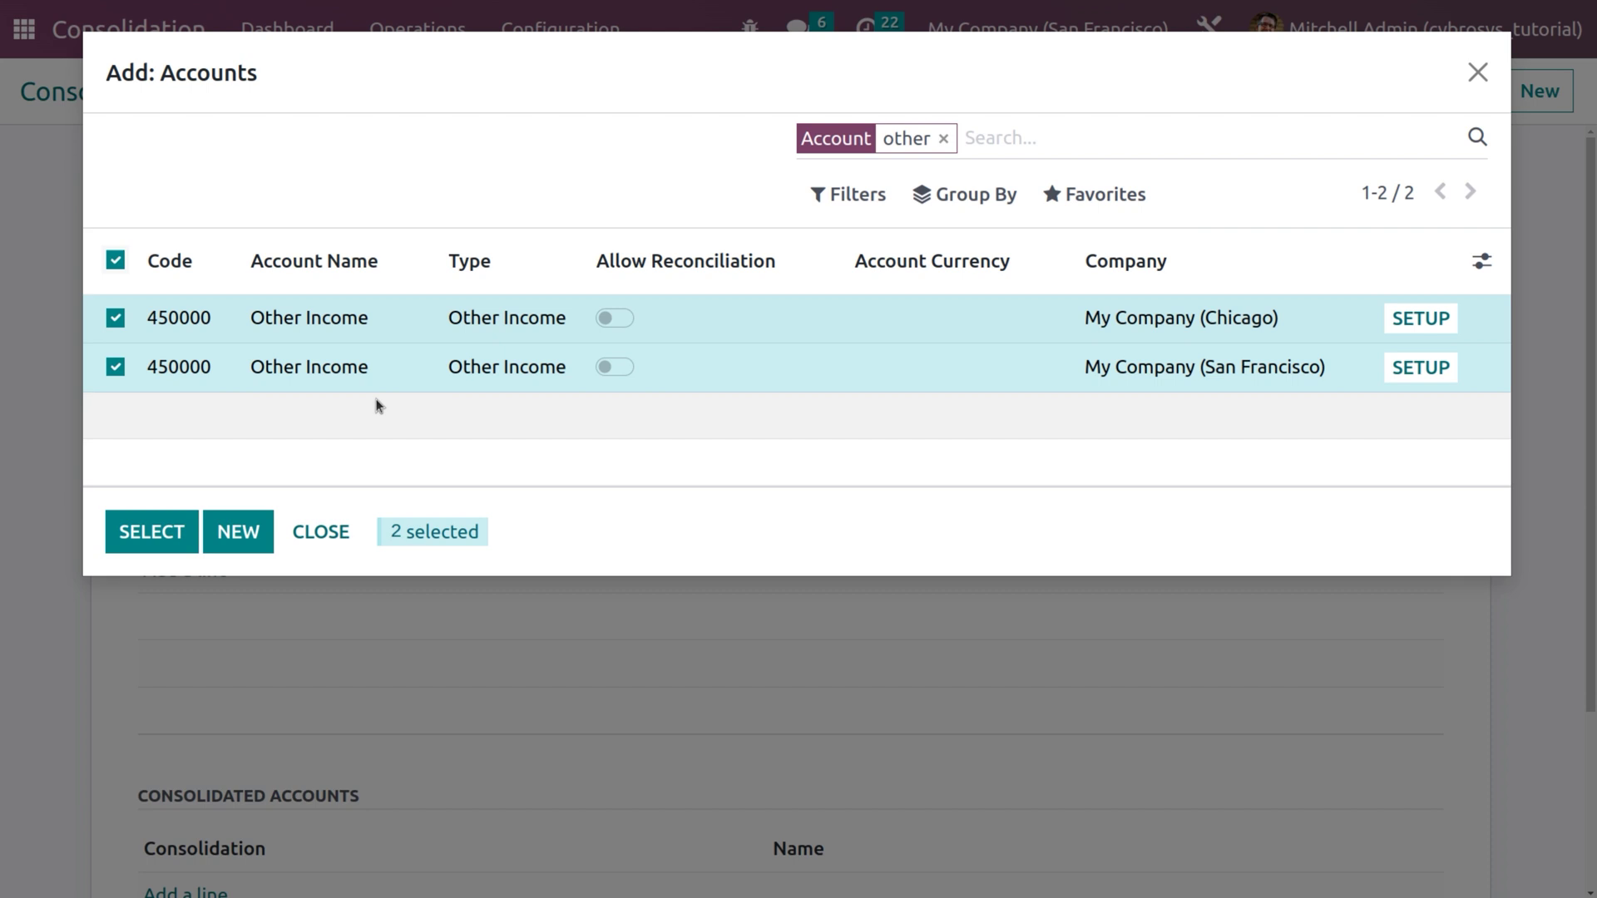
{"action": "left_click", "coordinate": [142, 544]}
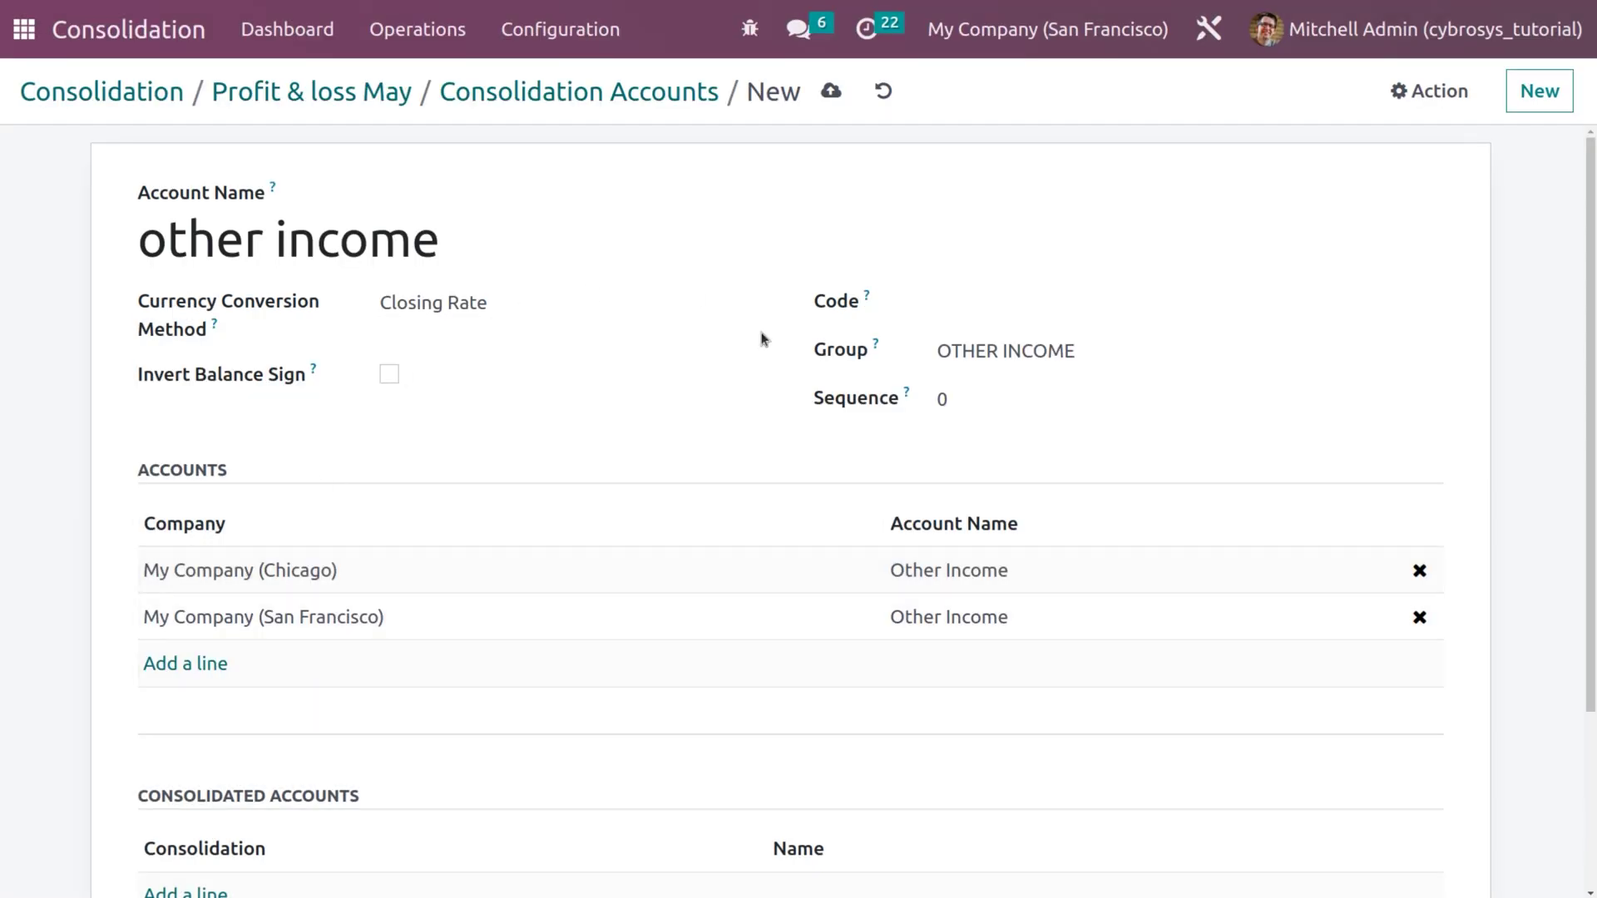
{"action": "left_click", "coordinate": [821, 91]}
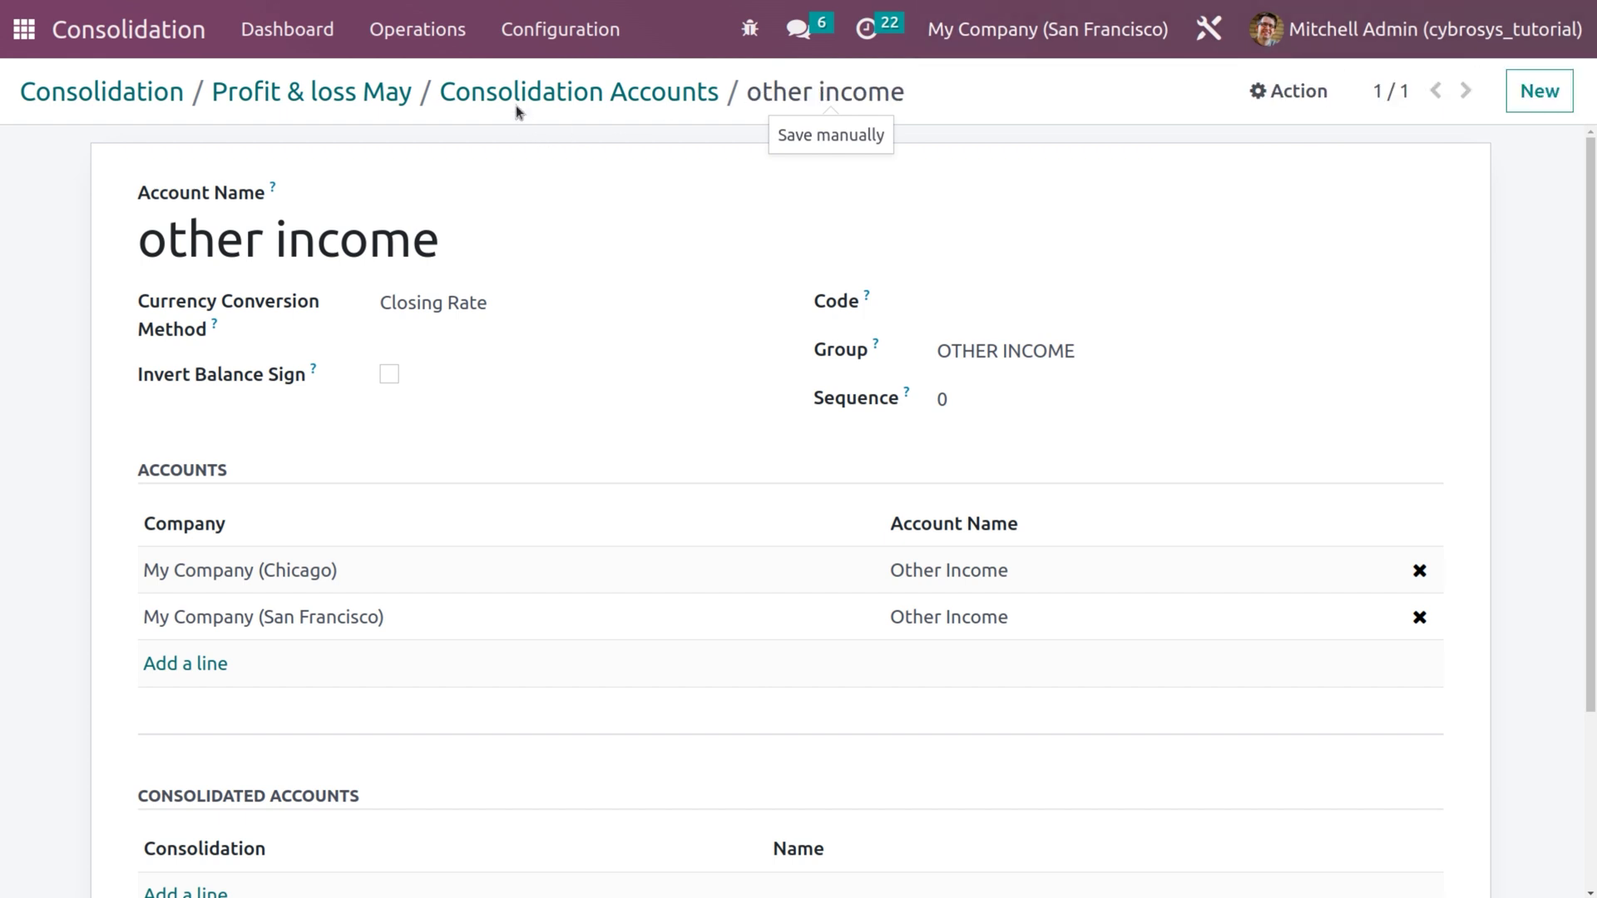
- Create an 'expense' consolidation account in the EXPENSE group
{"action": "left_click", "coordinate": [1543, 96]}
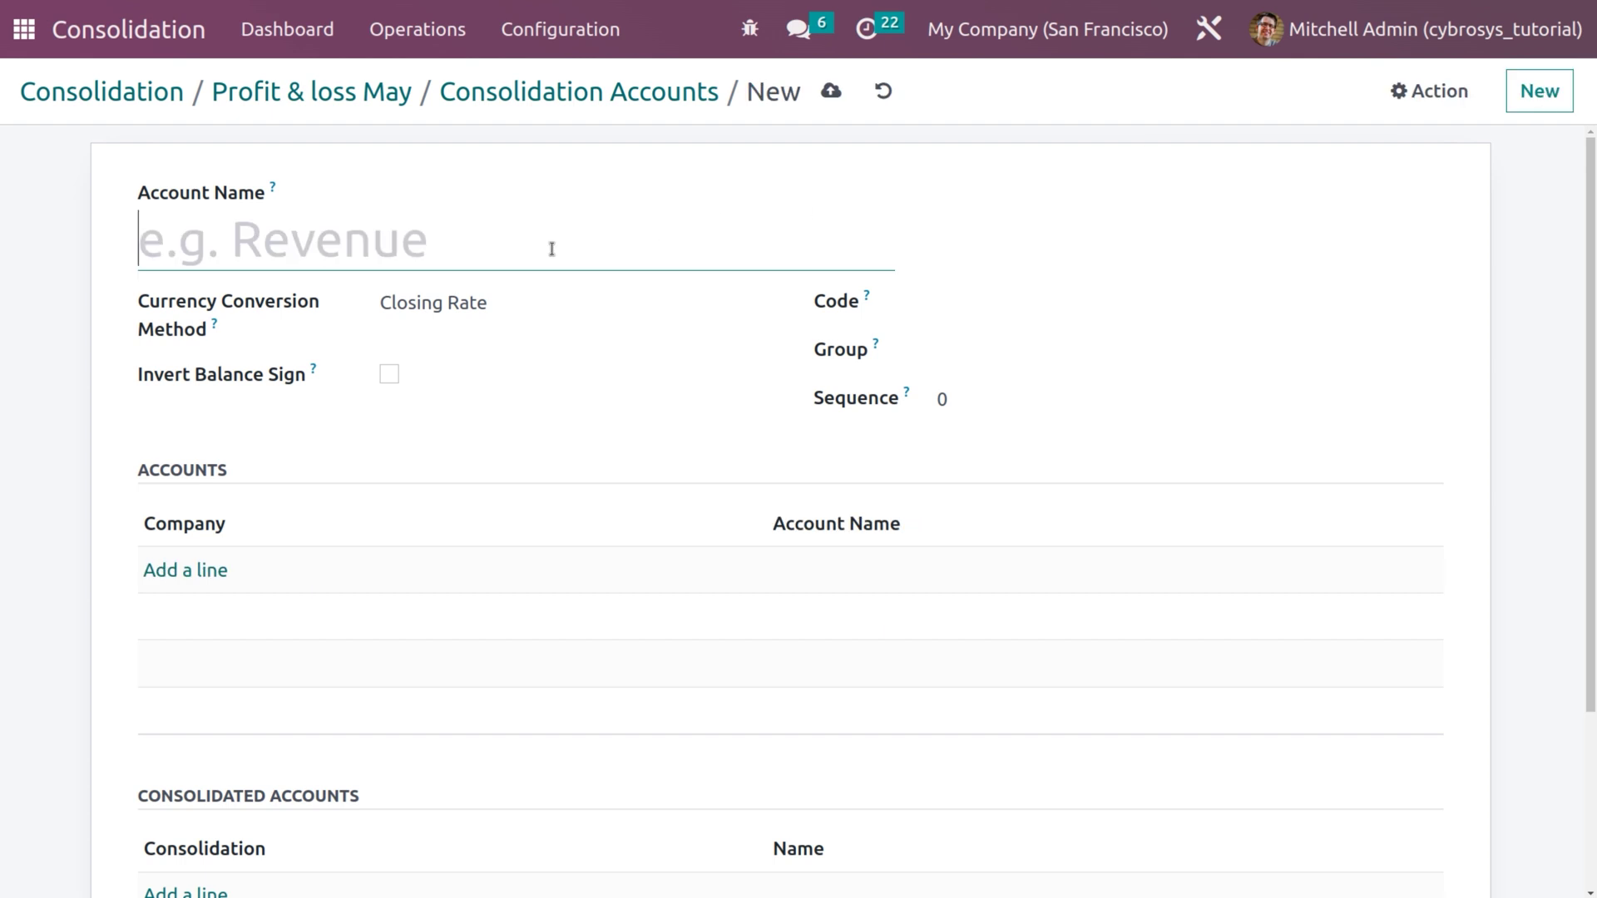
{"action": "type", "text": "expe"}
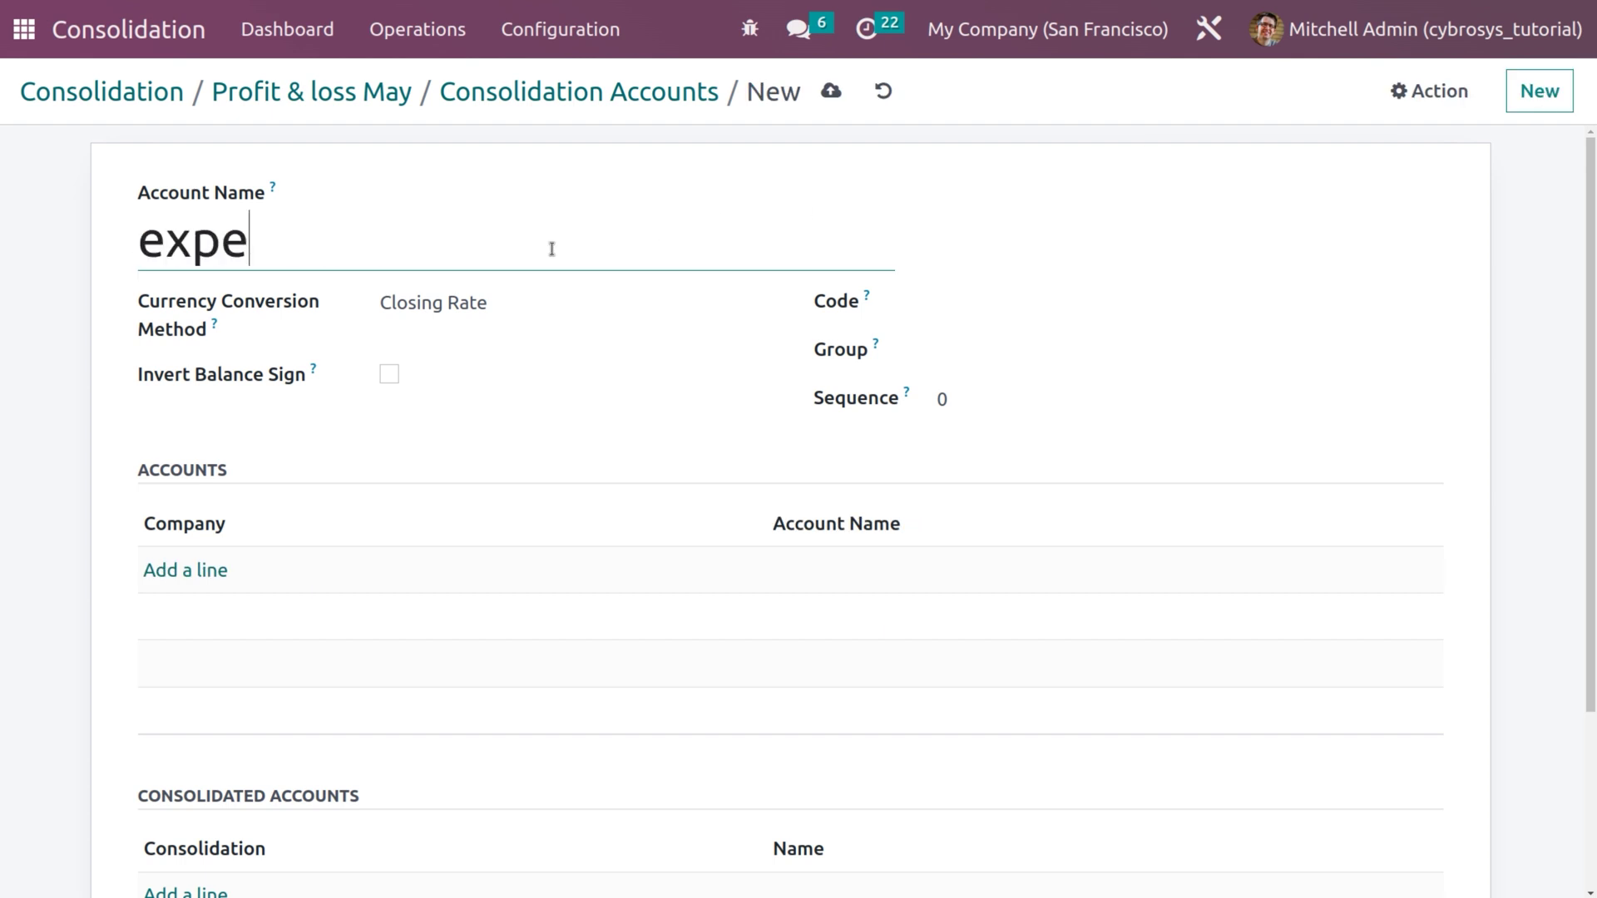
{"action": "type", "text": "nse"}
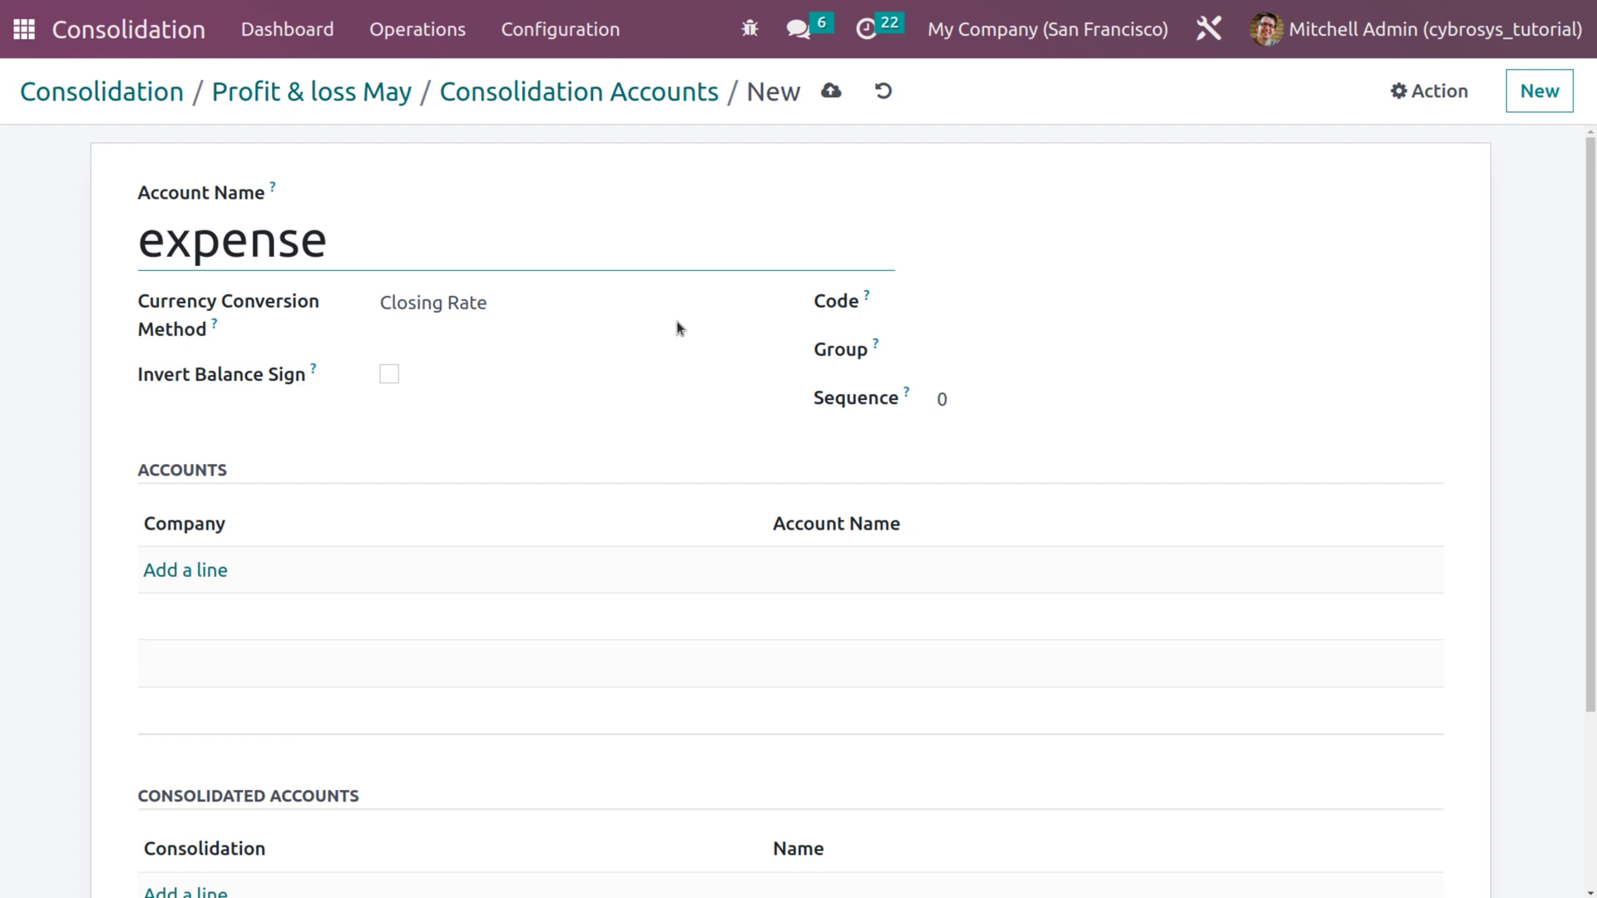
{"action": "left_click", "coordinate": [964, 301]}
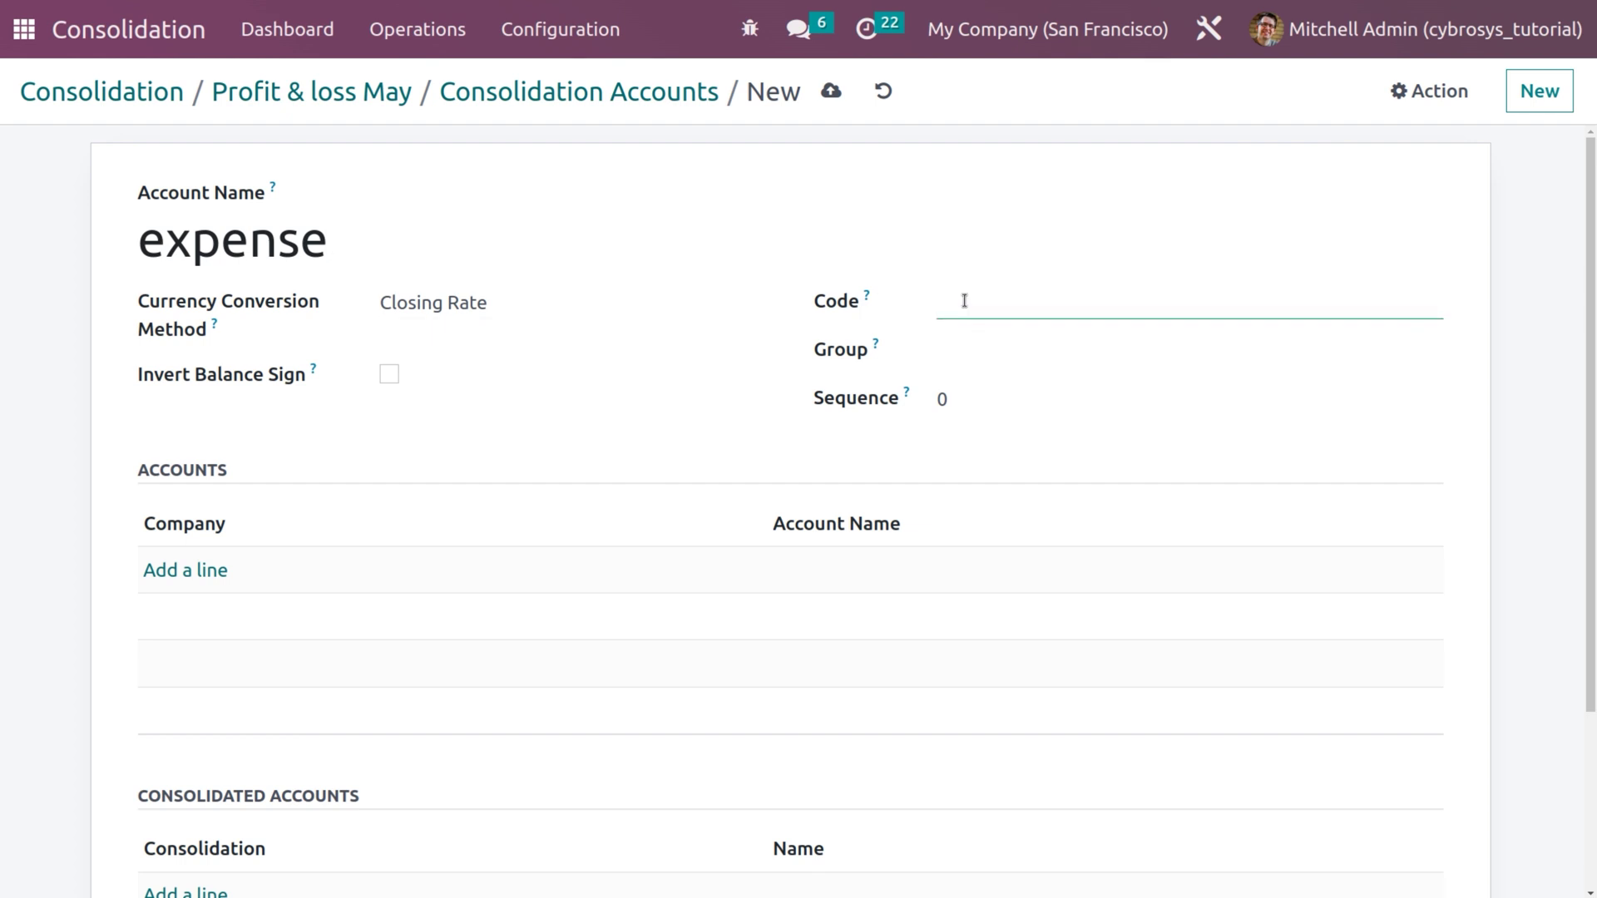
{"action": "left_click", "coordinate": [980, 348]}
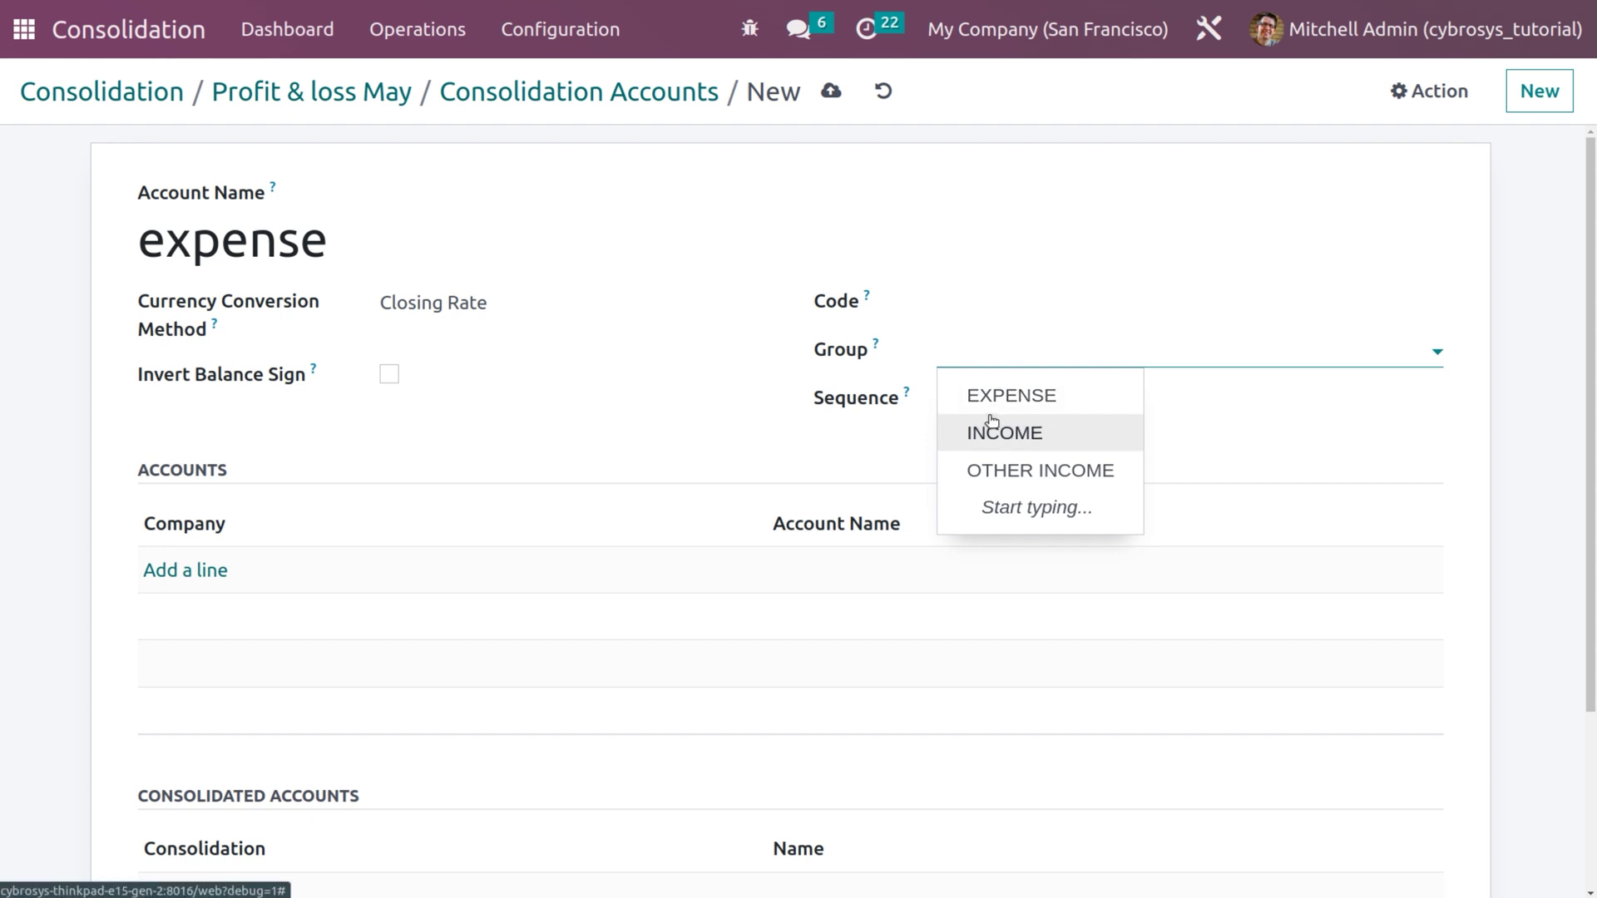
{"action": "left_click", "coordinate": [995, 398]}
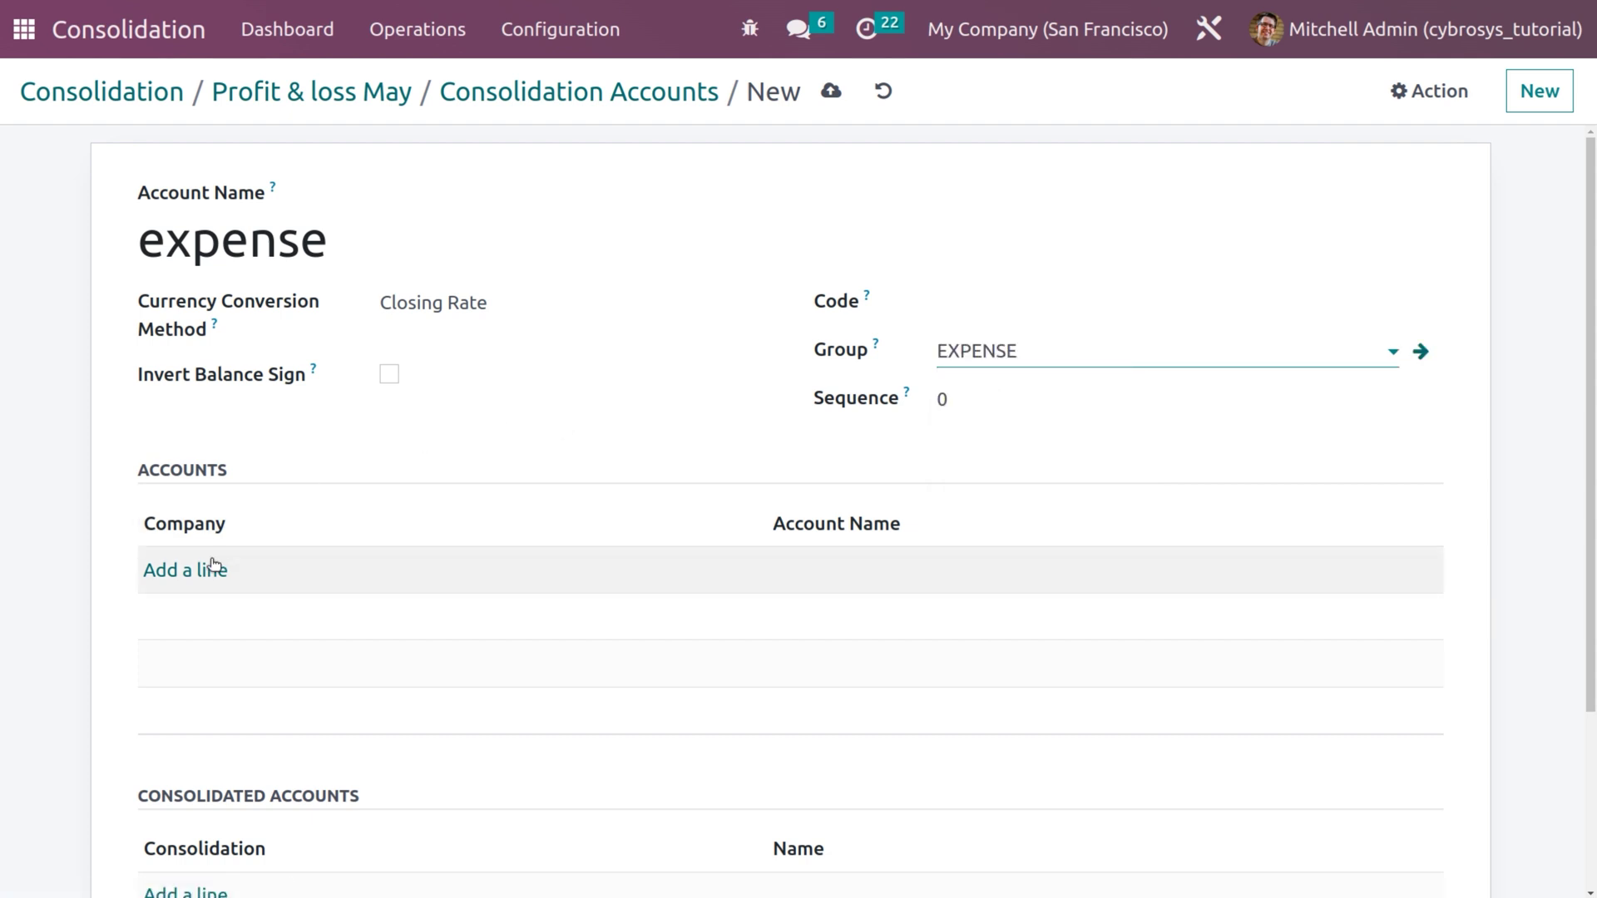
- Map all 20 Expenses-type accounts from both companies, save, and return to Profit & loss May
{"action": "left_click", "coordinate": [171, 570]}
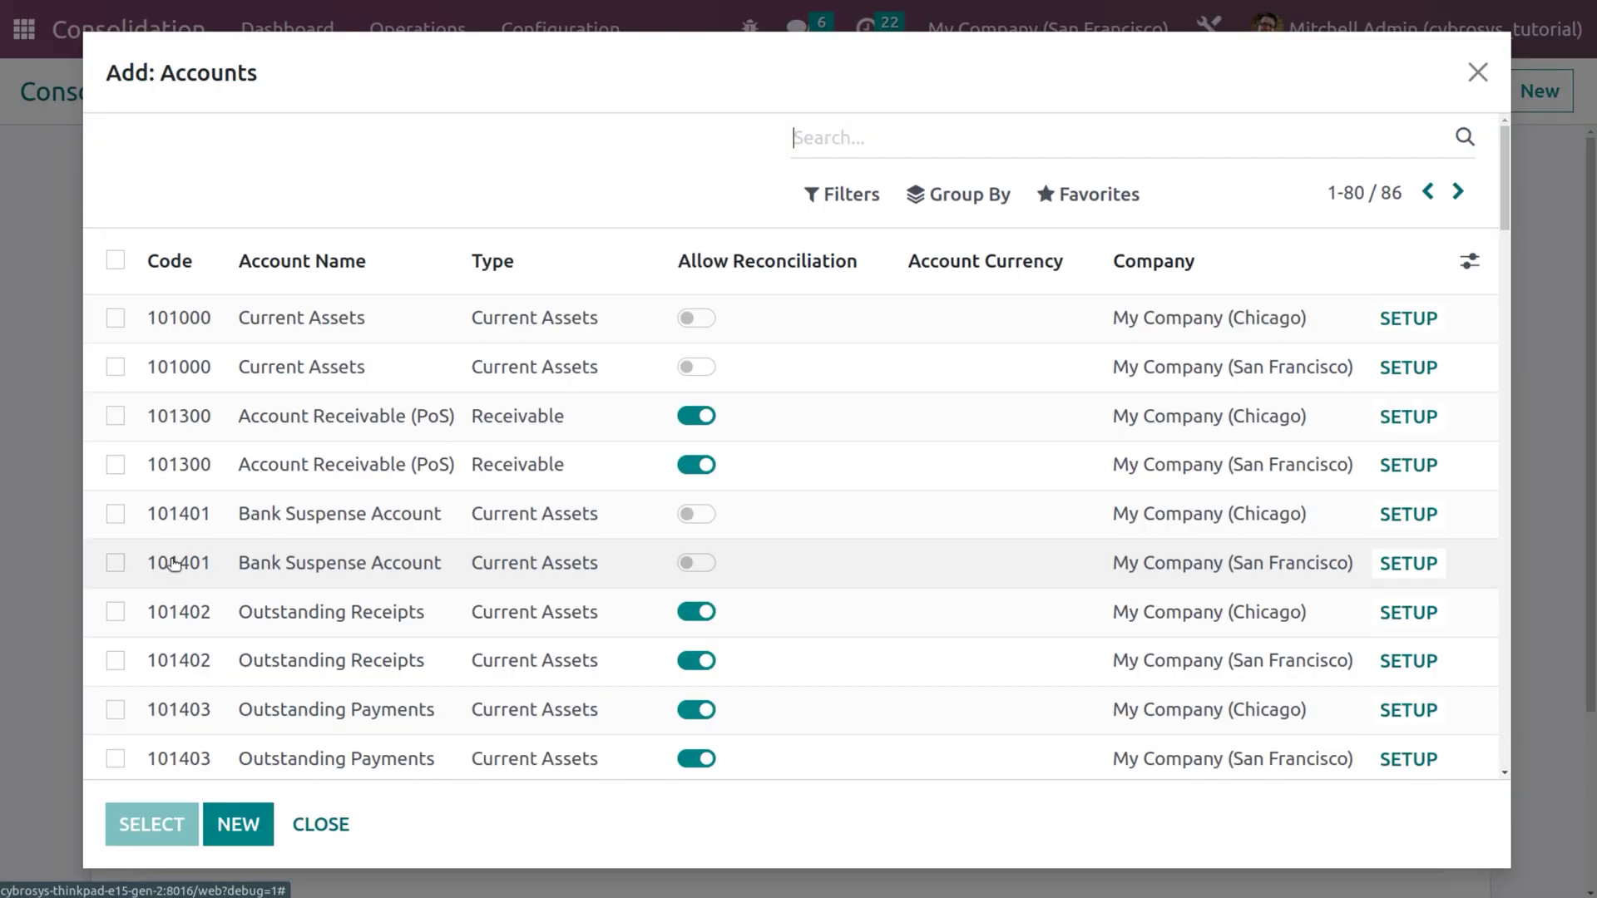
{"action": "type", "text": "e"}
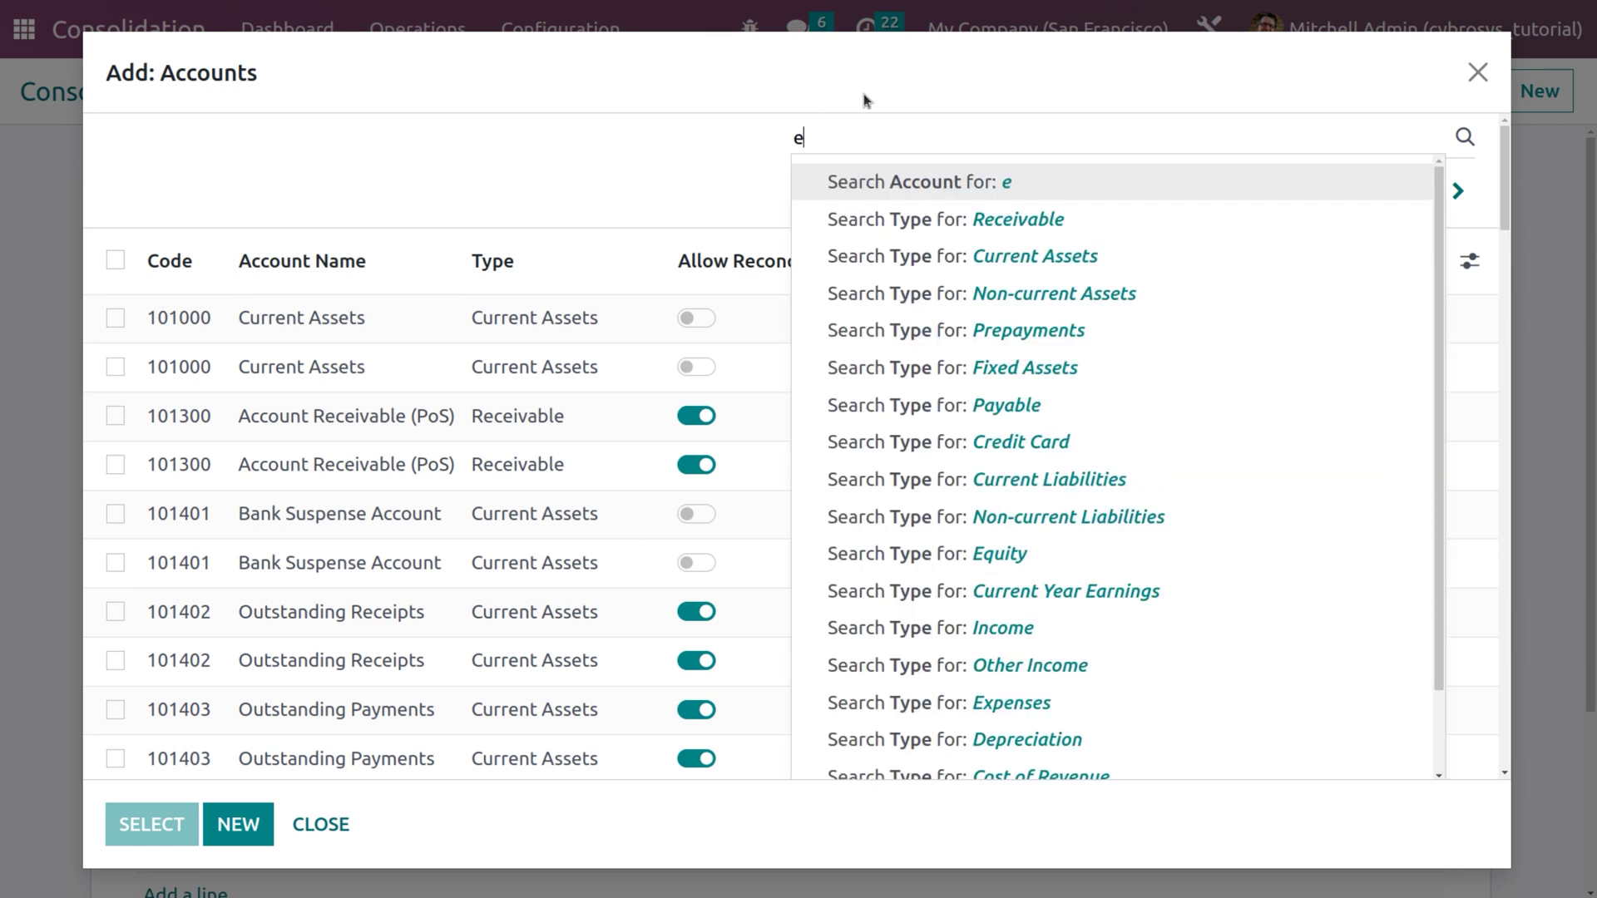
{"action": "type", "text": "xpense"}
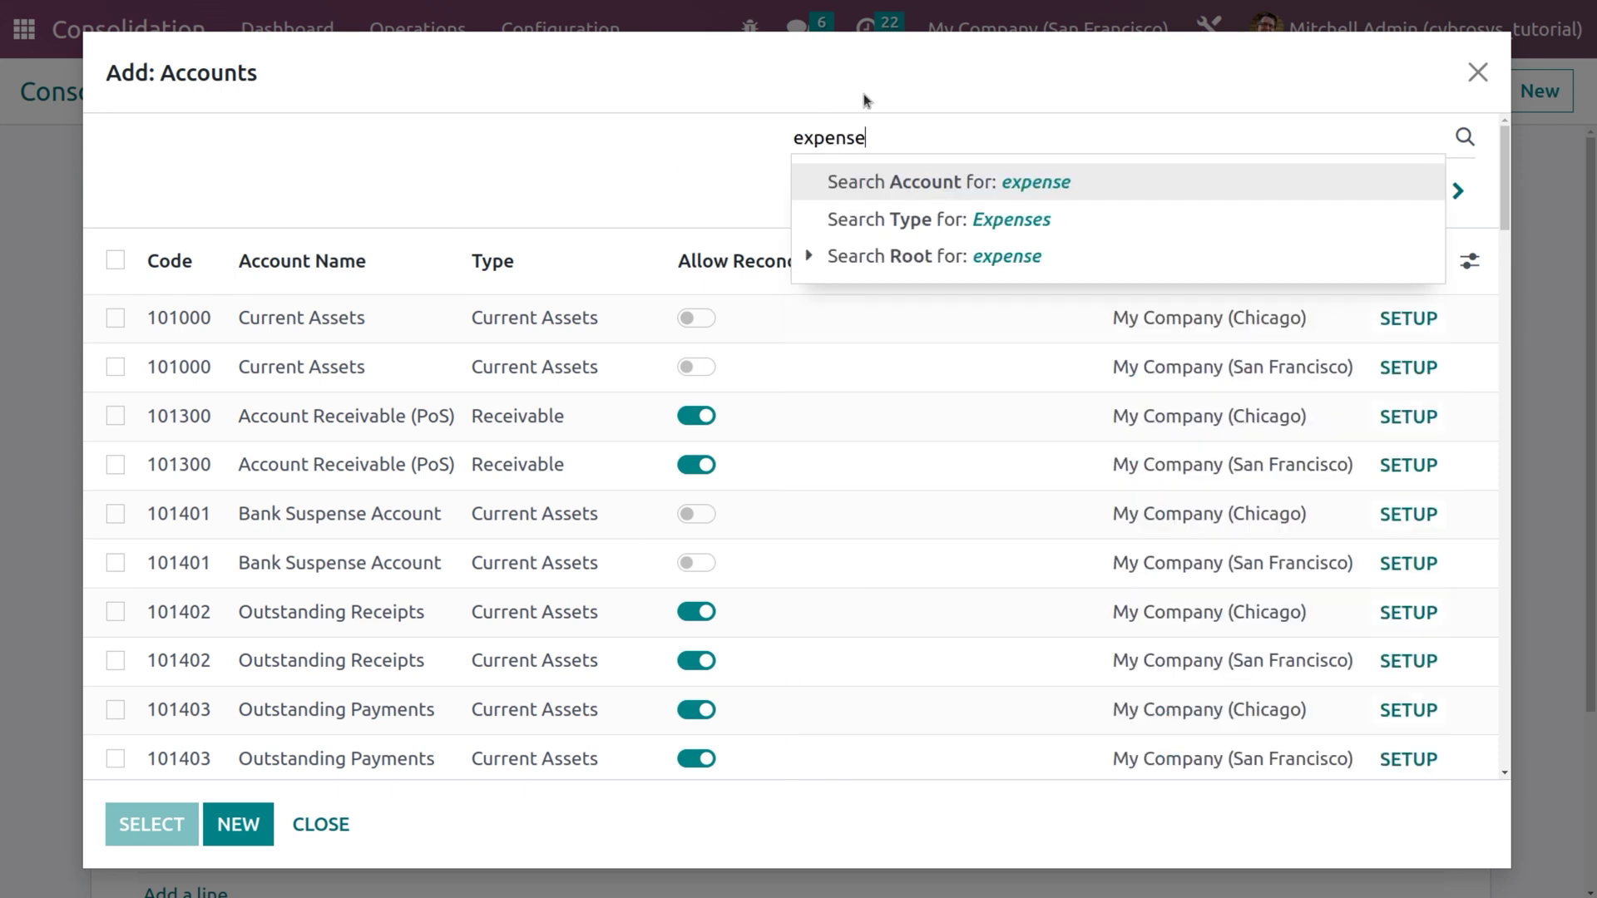
{"action": "left_click", "coordinate": [1005, 219]}
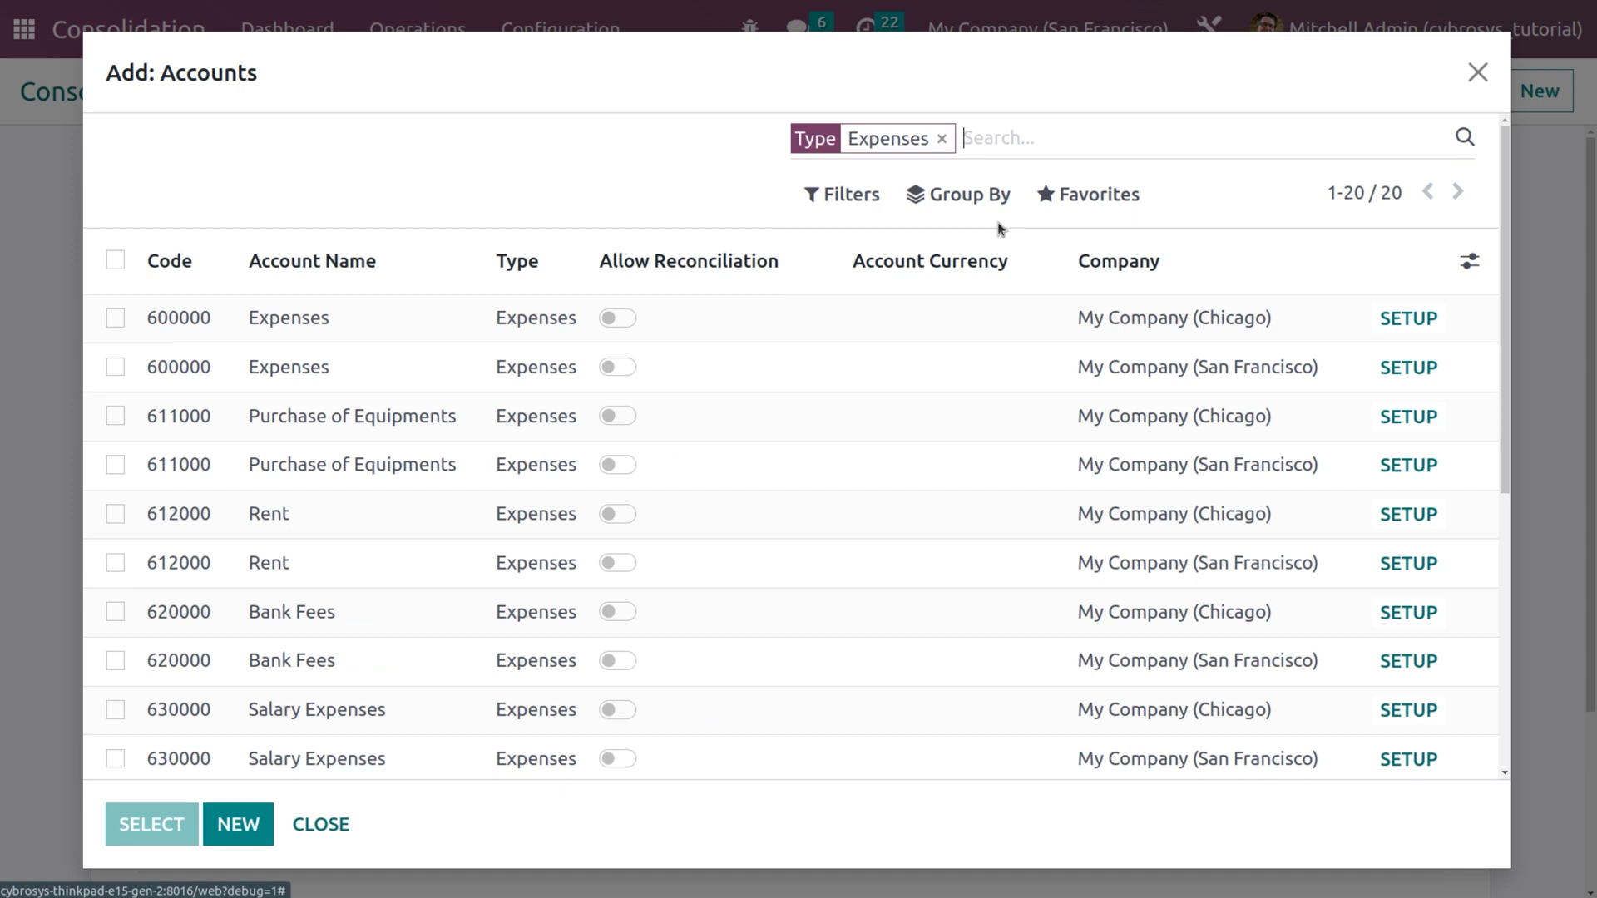
{"action": "left_click", "coordinate": [116, 261]}
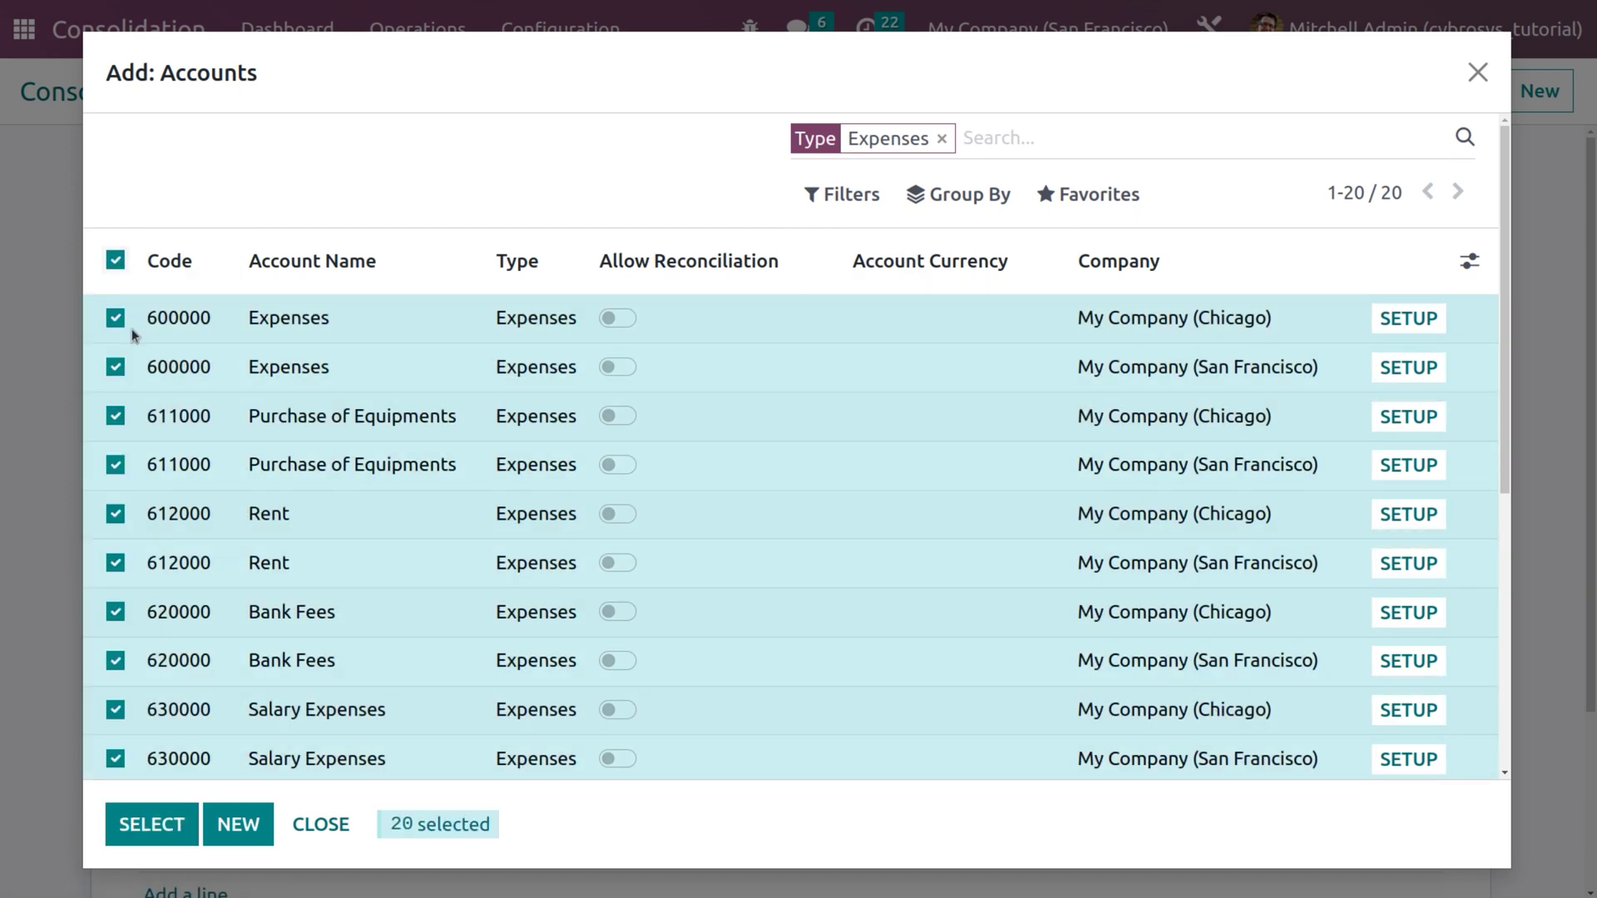
{"action": "left_click", "coordinate": [151, 824]}
{"action": "scroll", "coordinate": [560, 631], "scroll_direction": "down", "scroll_amount": 6}
{"action": "scroll", "coordinate": [559, 631], "scroll_direction": "up", "scroll_amount": 6}
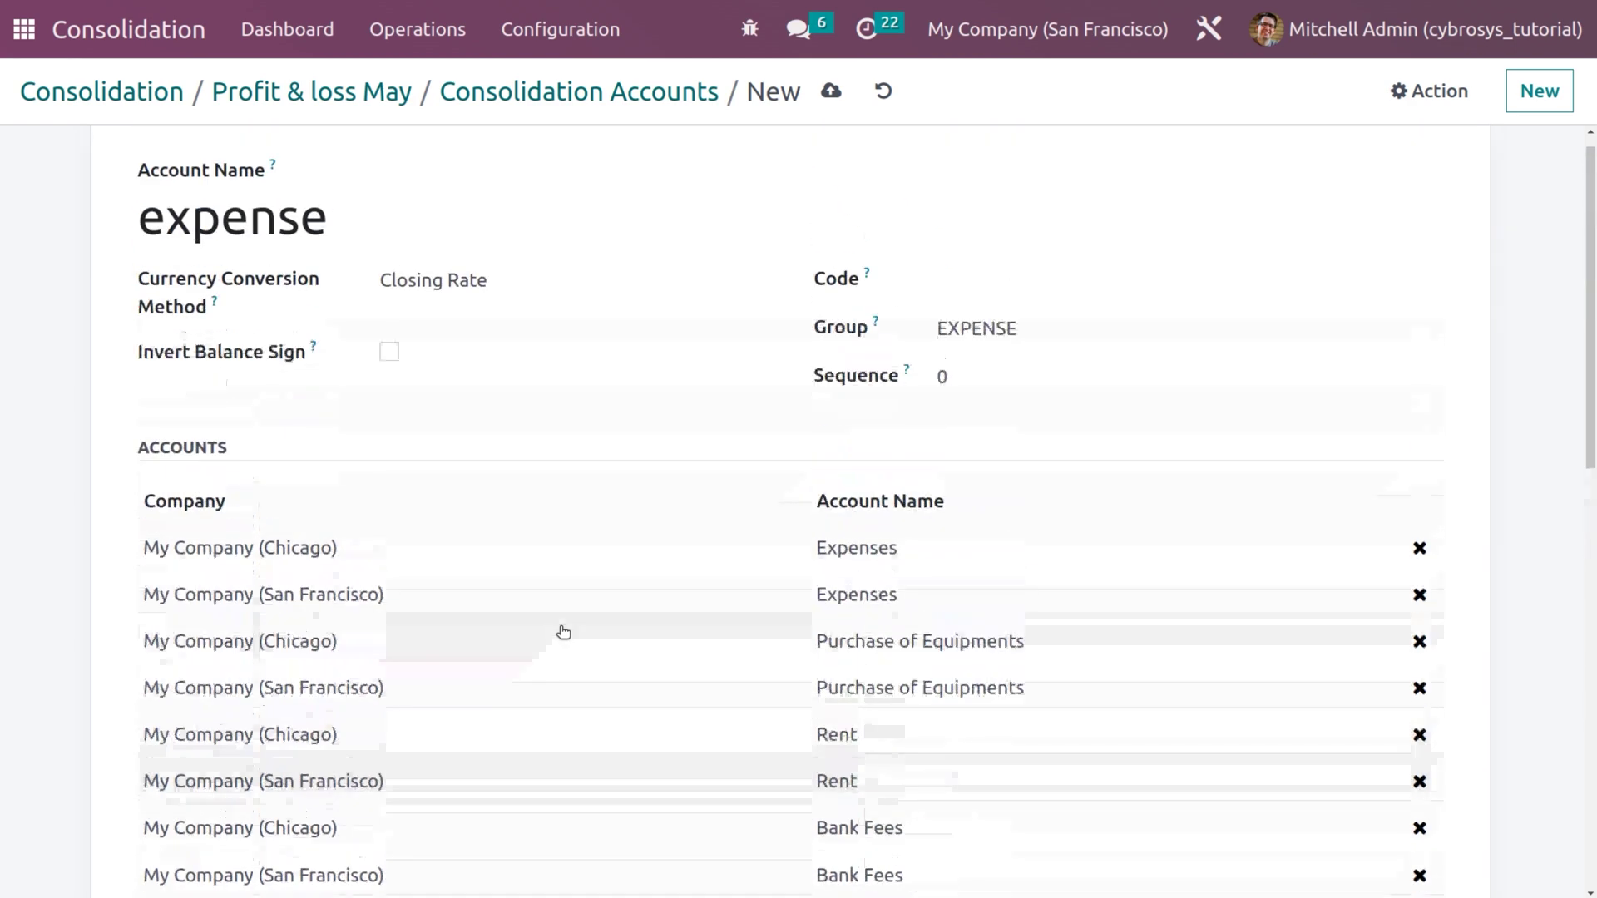
{"action": "scroll", "coordinate": [563, 632], "scroll_direction": "down", "scroll_amount": 1}
{"action": "scroll", "coordinate": [563, 632], "scroll_direction": "down", "scroll_amount": 2}
{"action": "scroll", "coordinate": [563, 633], "scroll_direction": "up", "scroll_amount": 3}
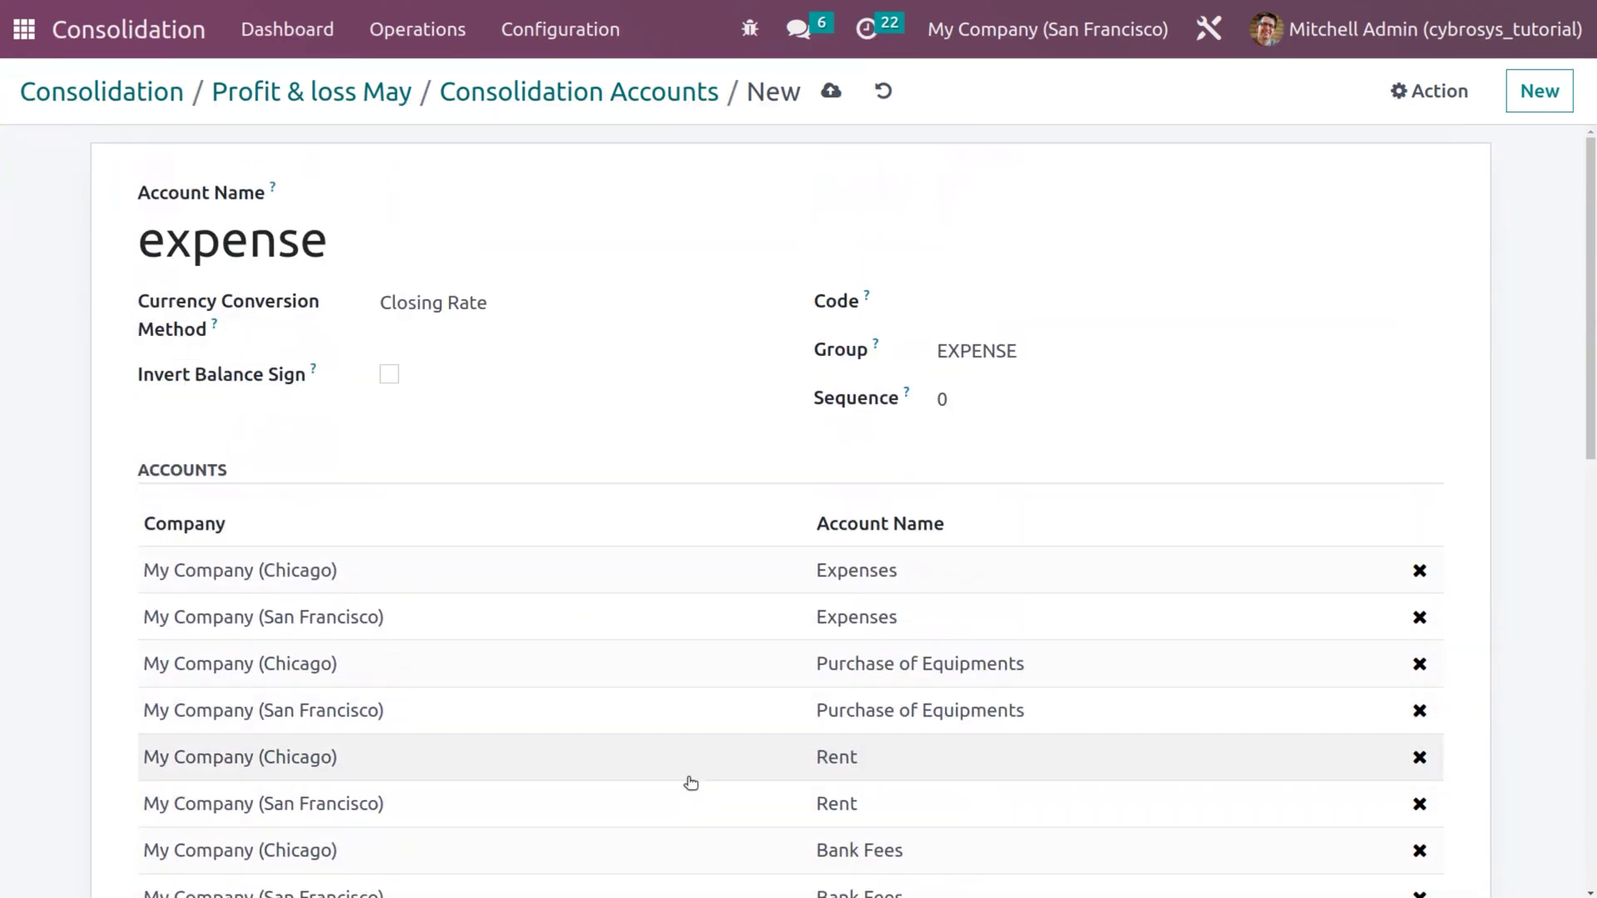
{"action": "left_click", "coordinate": [831, 90]}
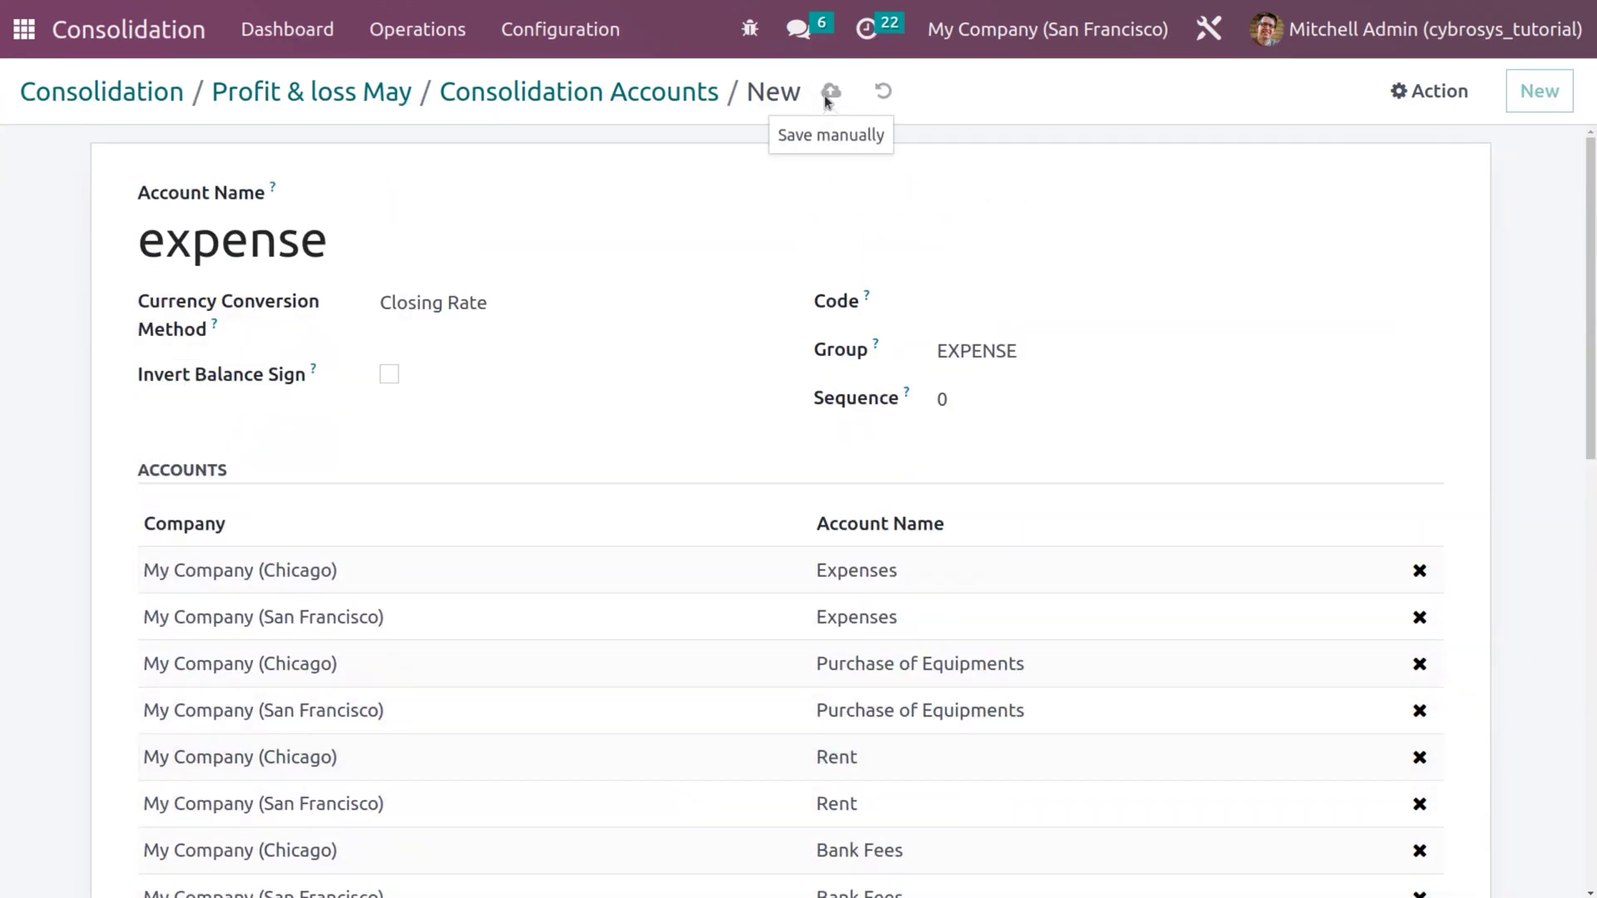
{"action": "left_click", "coordinate": [504, 93]}
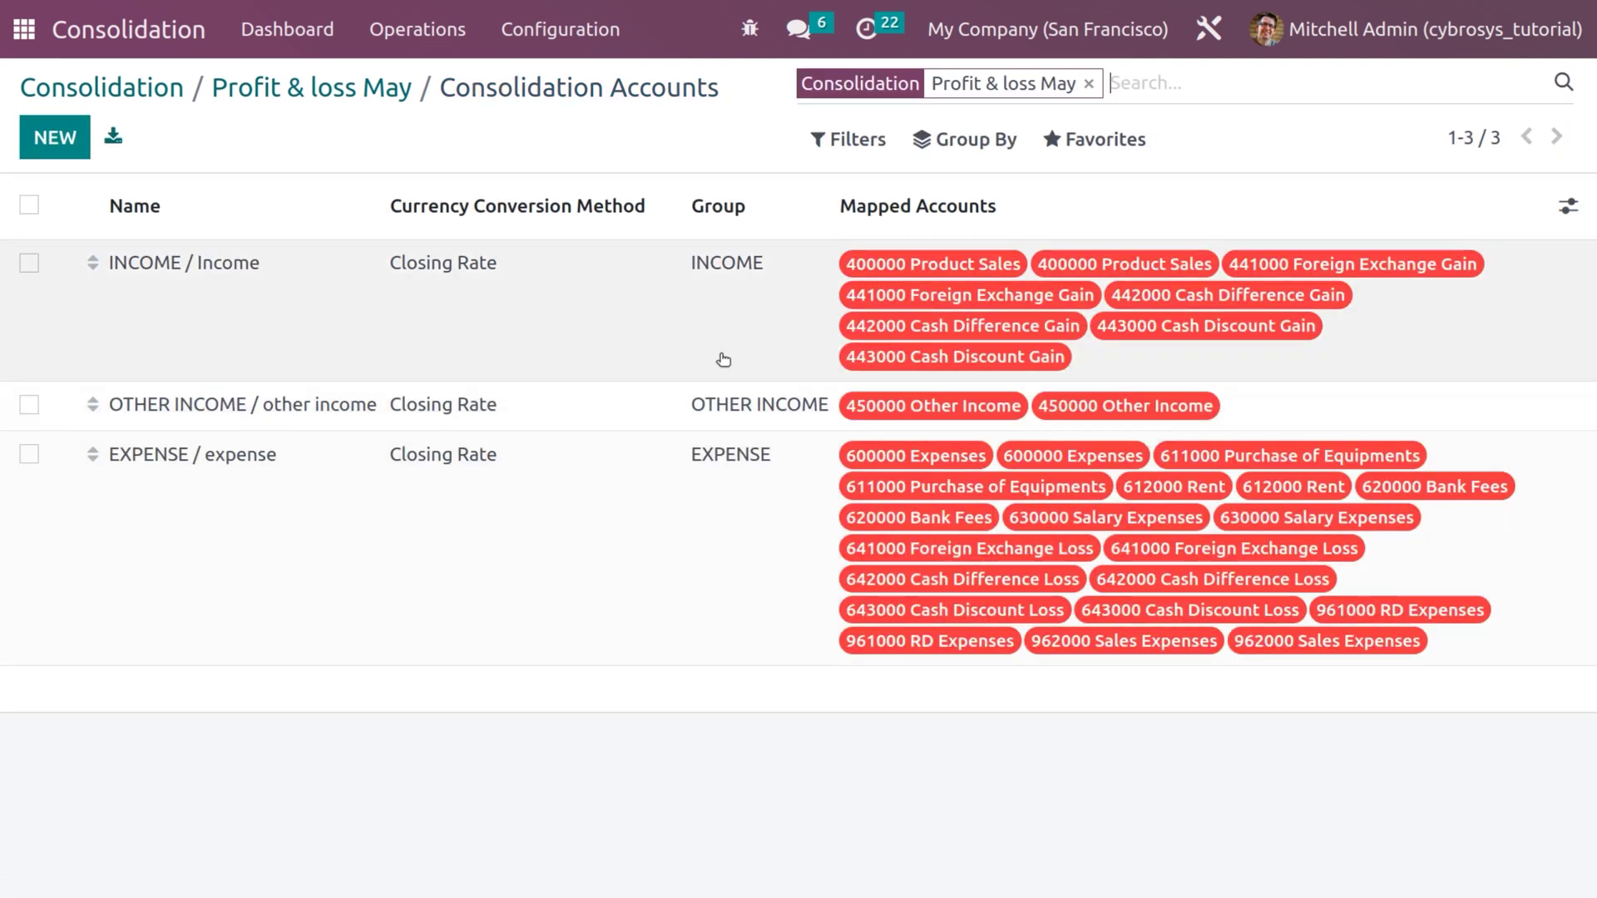
{"action": "left_click", "coordinate": [298, 92]}
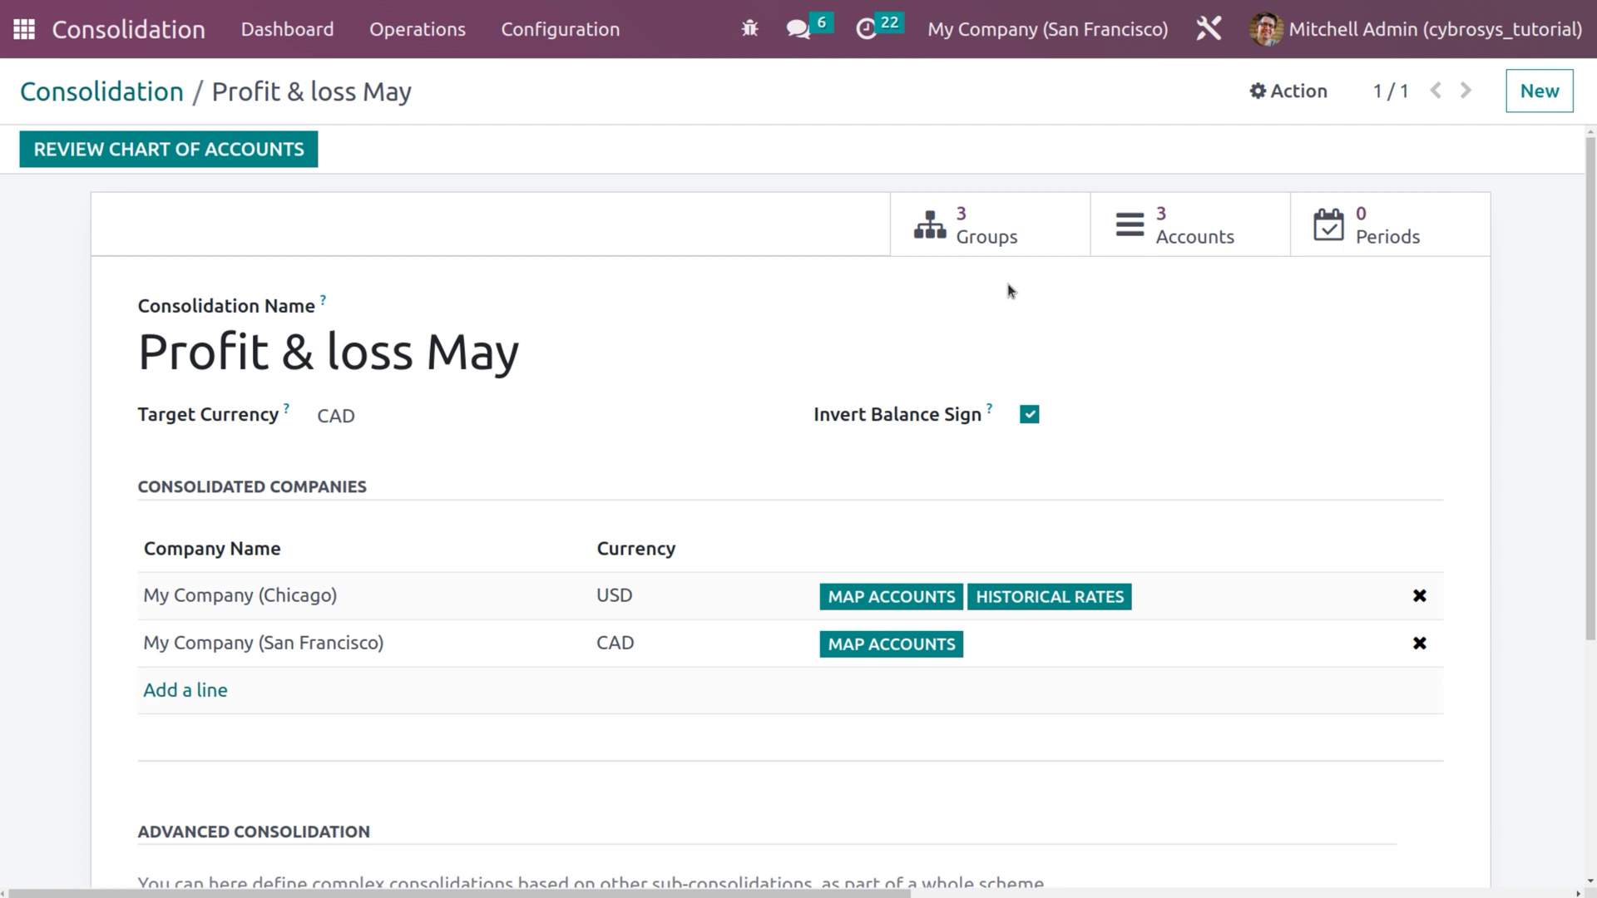
- Create a new analysis period with start date 05/01/2023
{"action": "left_click", "coordinate": [1372, 226]}
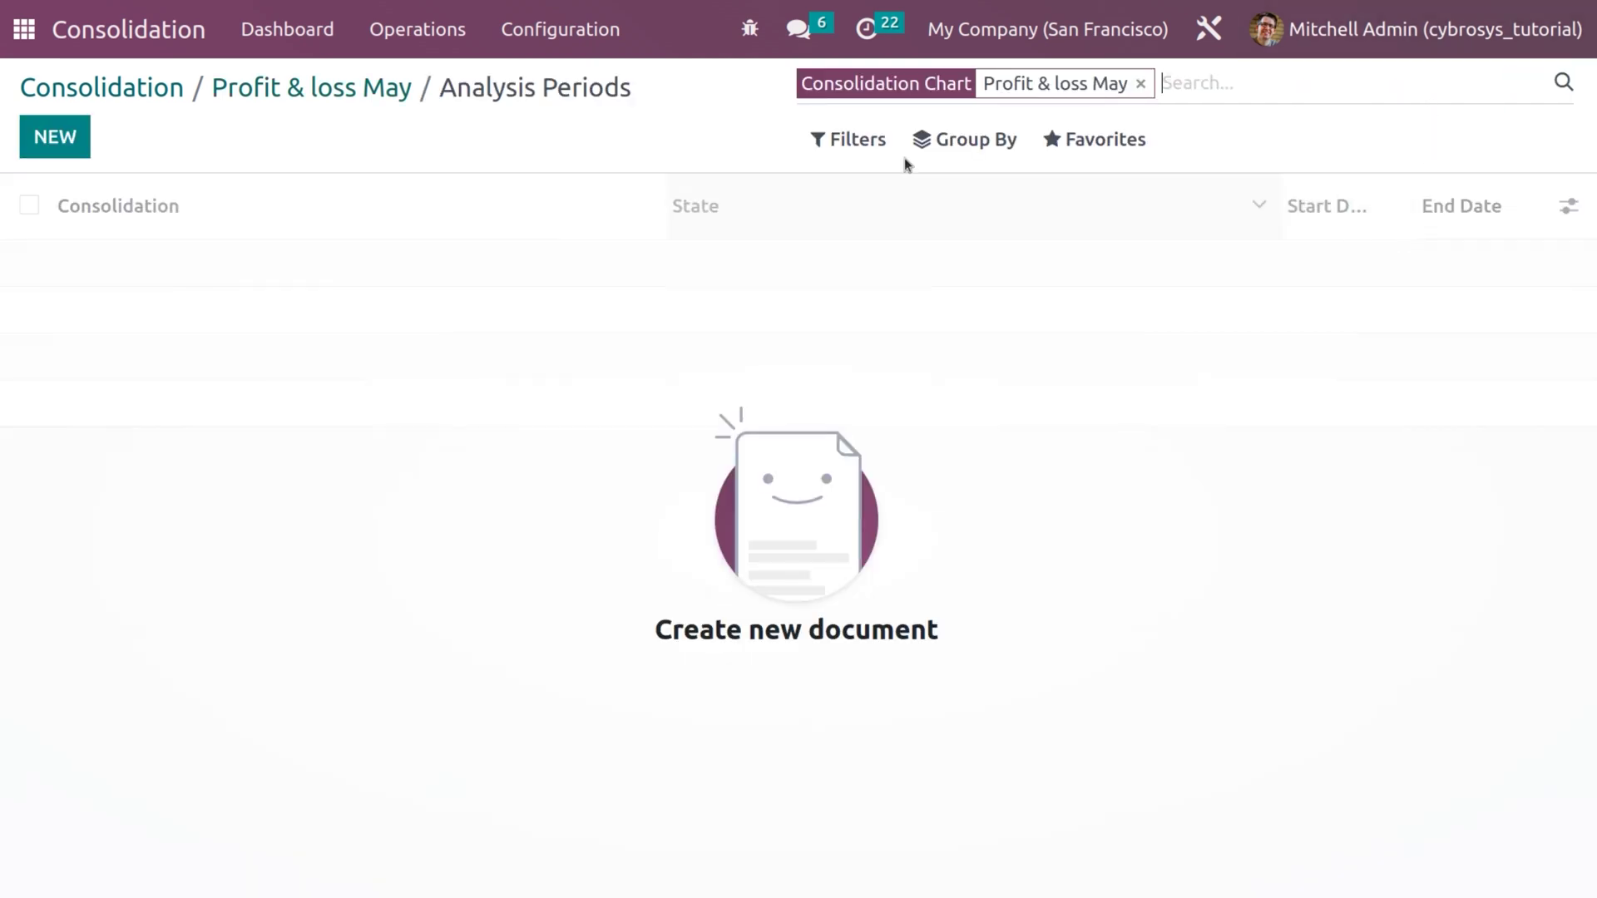
{"action": "left_click", "coordinate": [68, 154]}
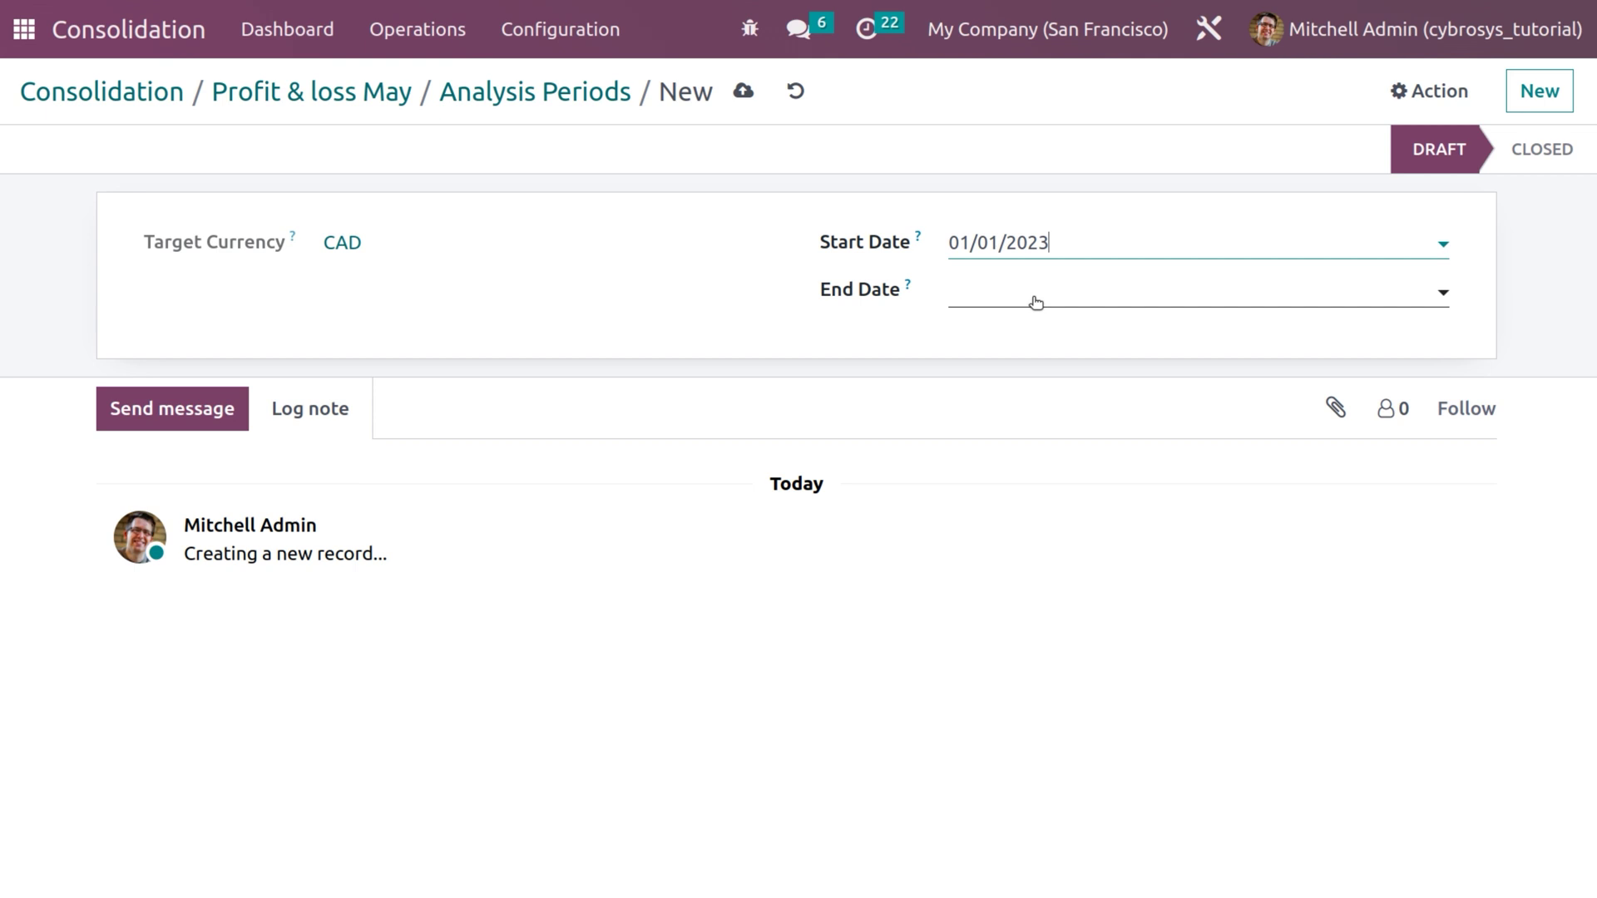
{"action": "left_click", "coordinate": [1034, 298]}
{"action": "left_click", "coordinate": [1027, 256]}
{"action": "left_click", "coordinate": [1028, 256]}
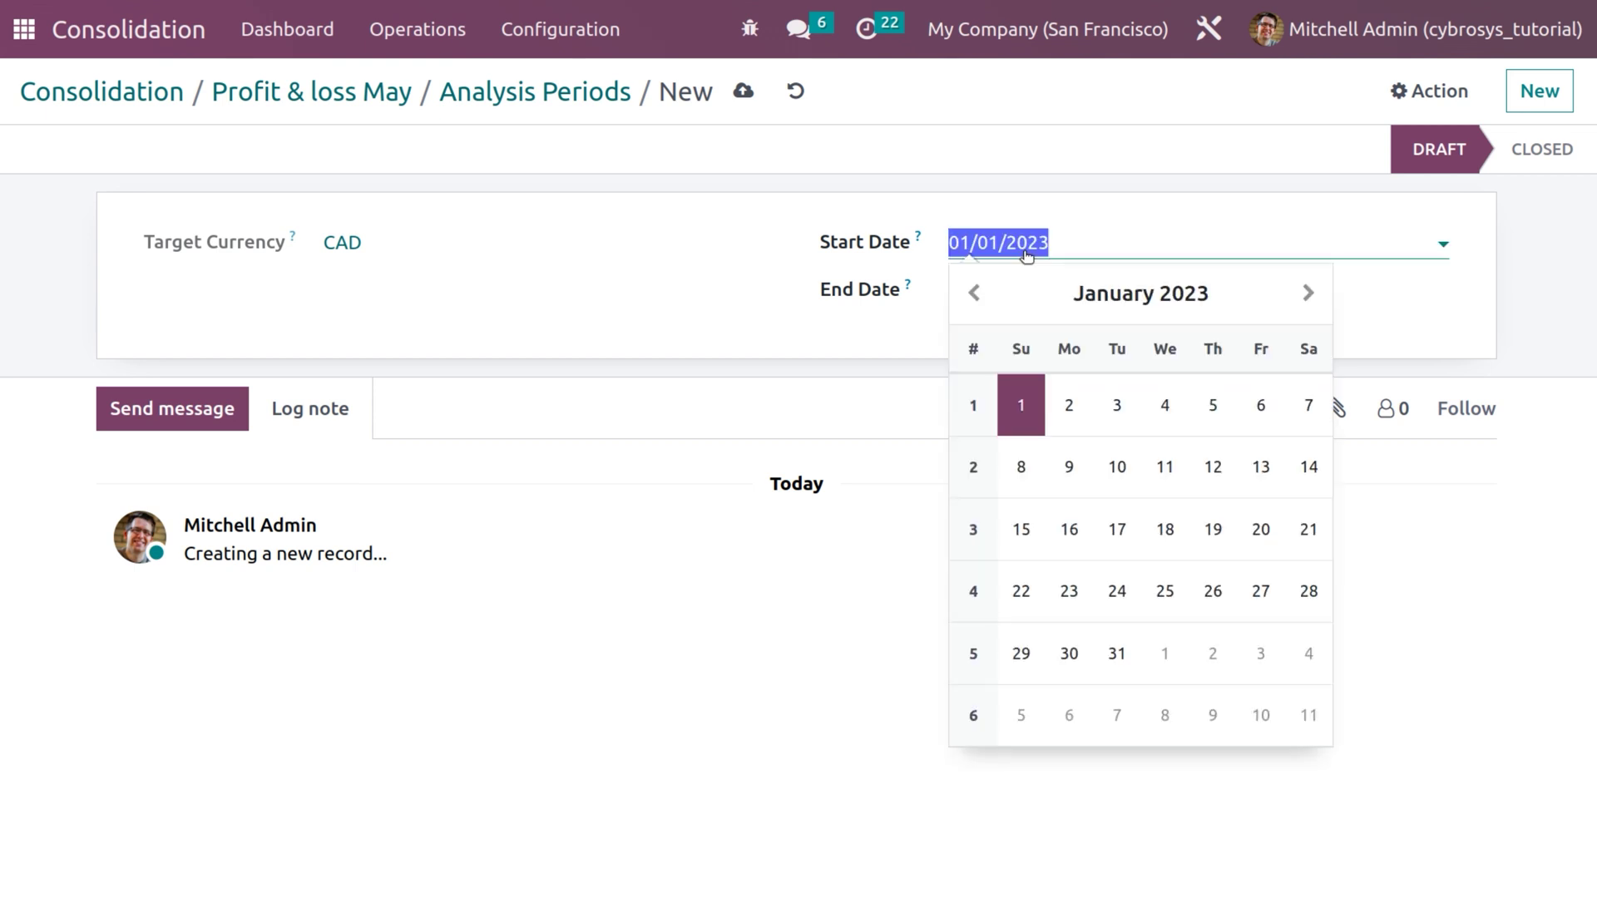
{"action": "left_click", "coordinate": [1240, 307]}
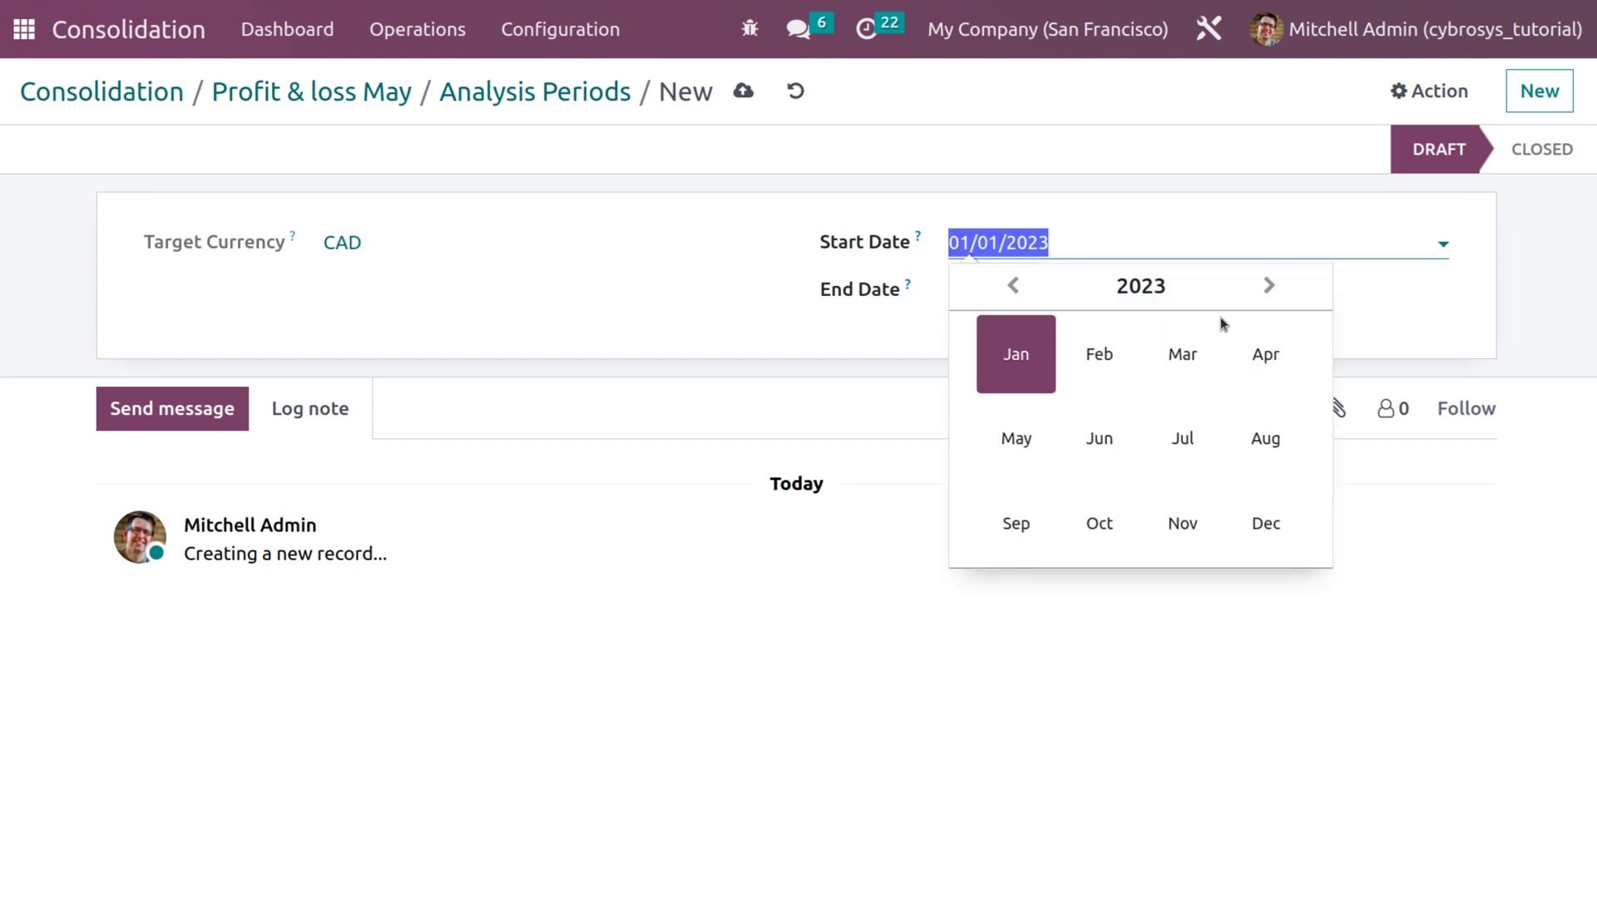
{"action": "left_click", "coordinate": [1026, 438]}
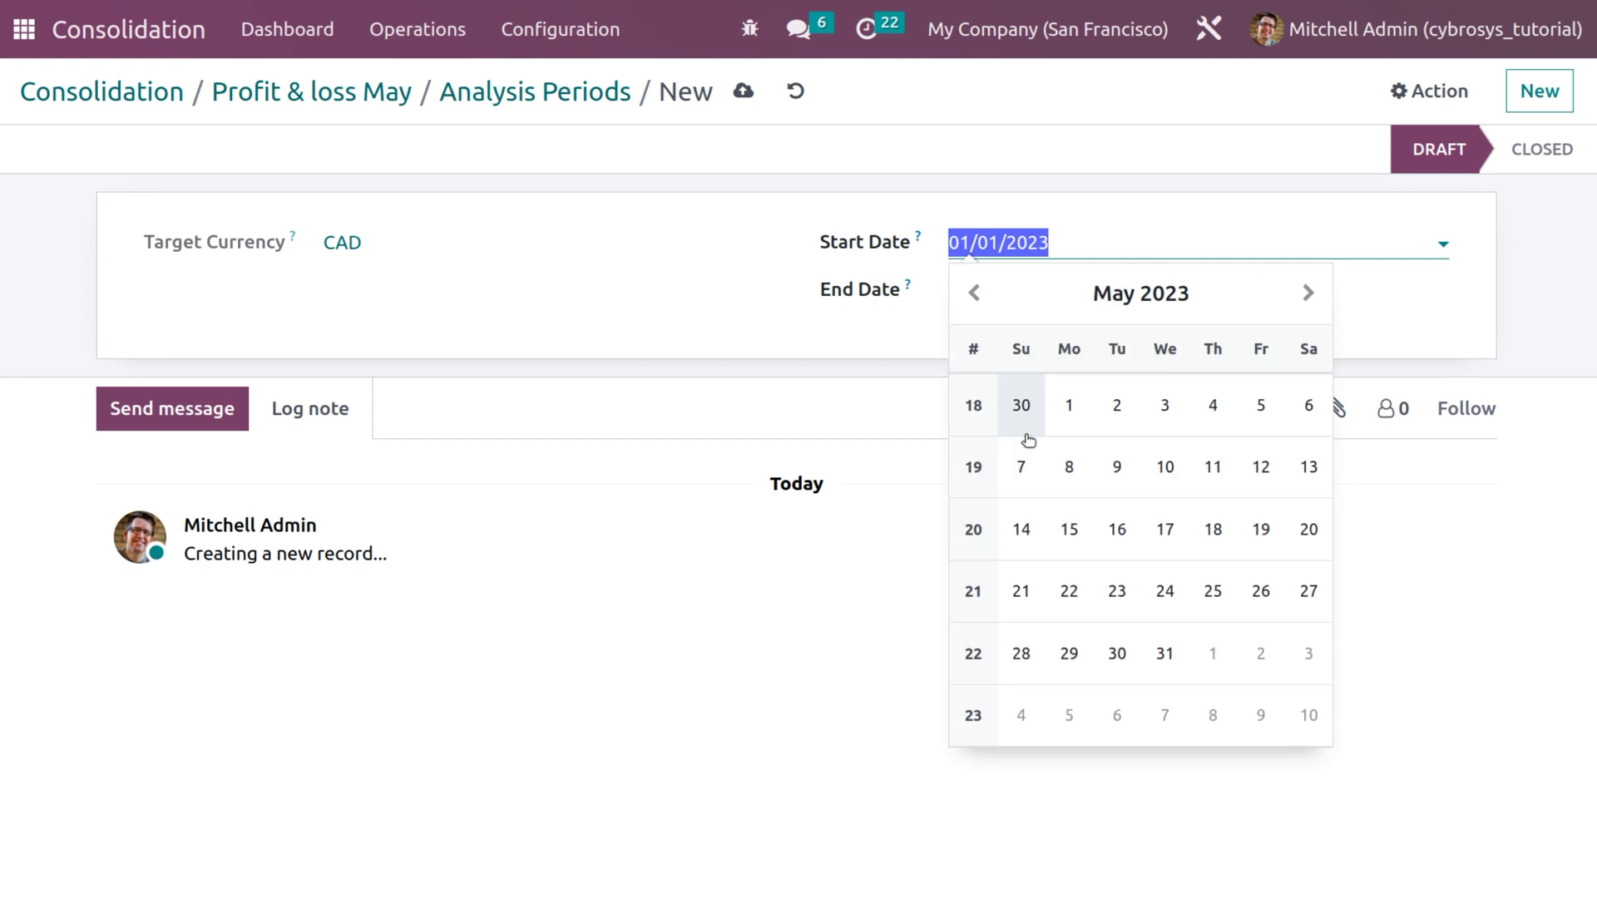
{"action": "left_click", "coordinate": [1064, 410]}
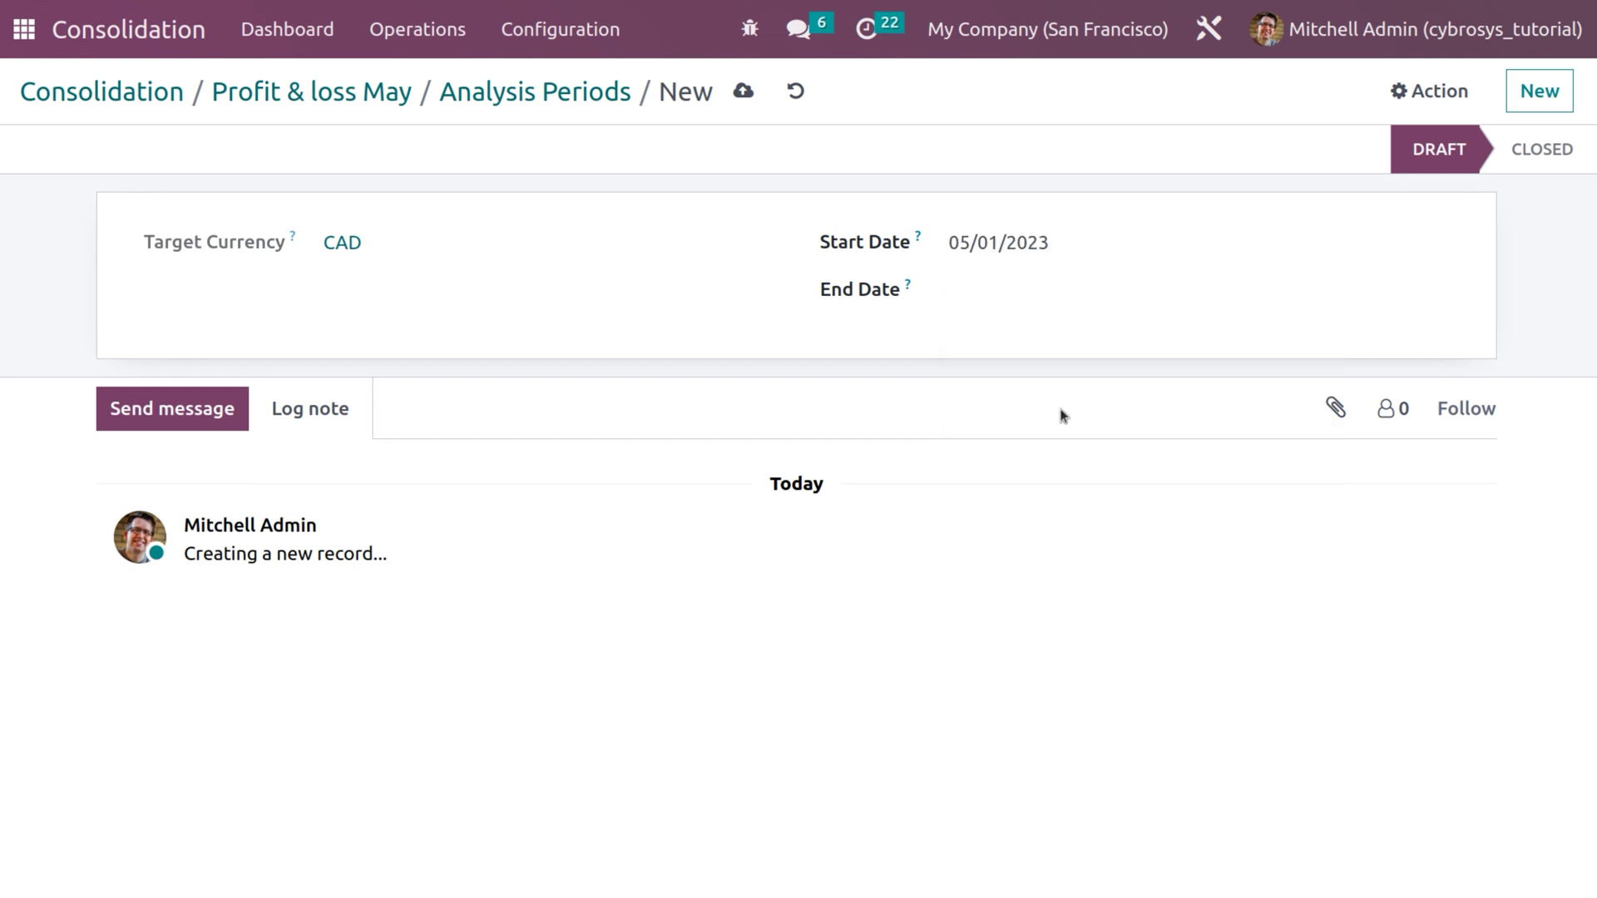
- Set the period's end date to 05/31/2023
{"action": "left_click", "coordinate": [1017, 284]}
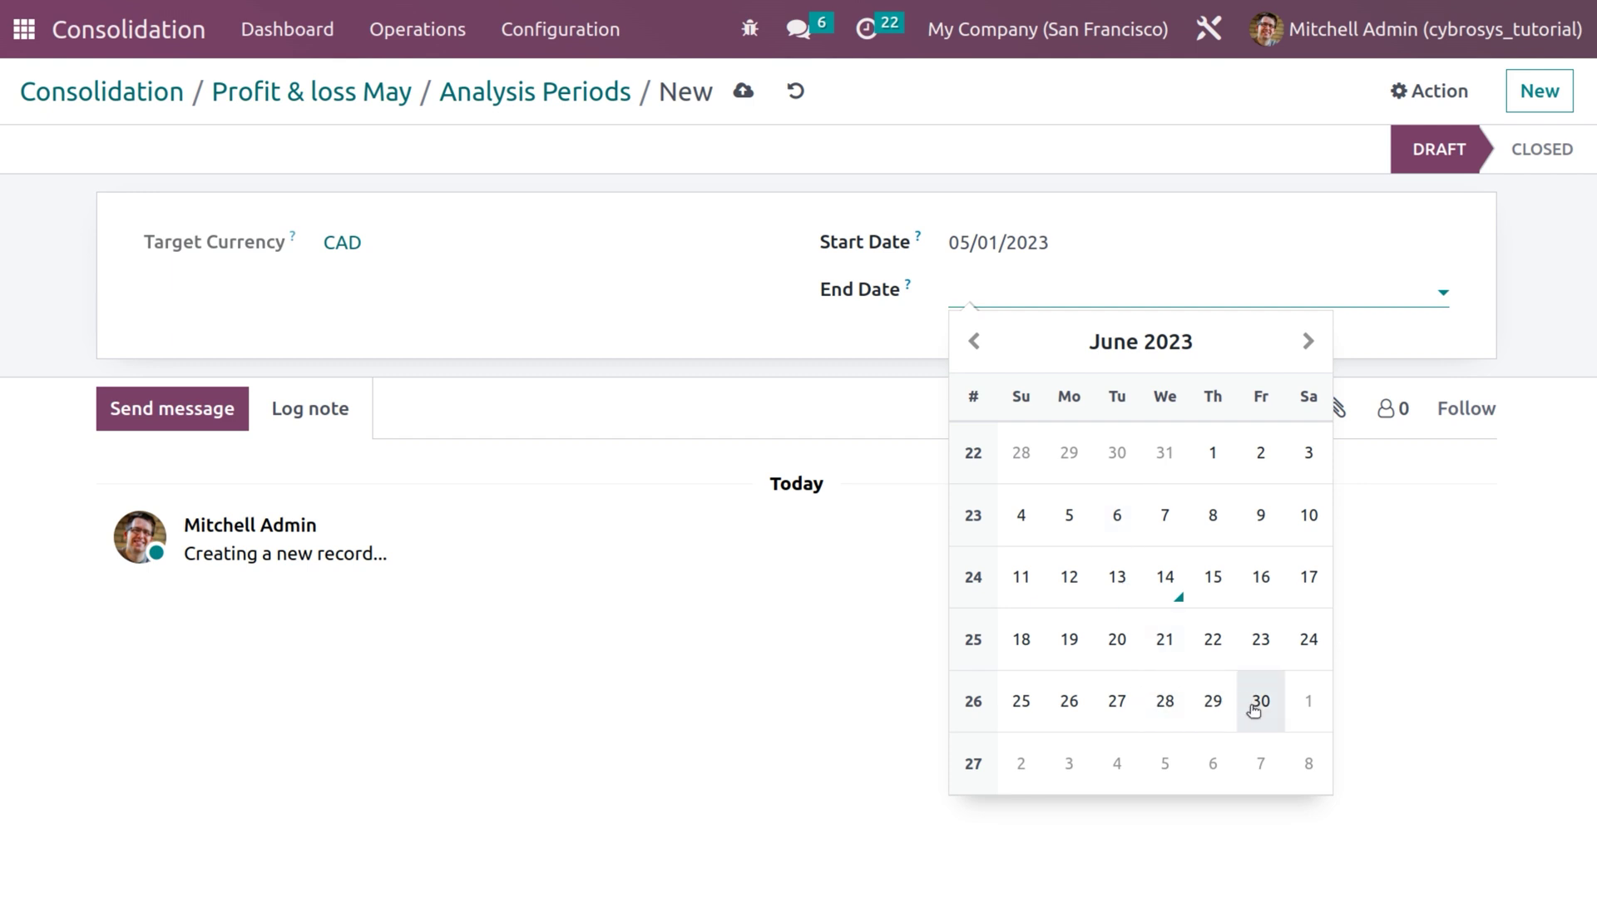
{"action": "left_click", "coordinate": [1145, 346]}
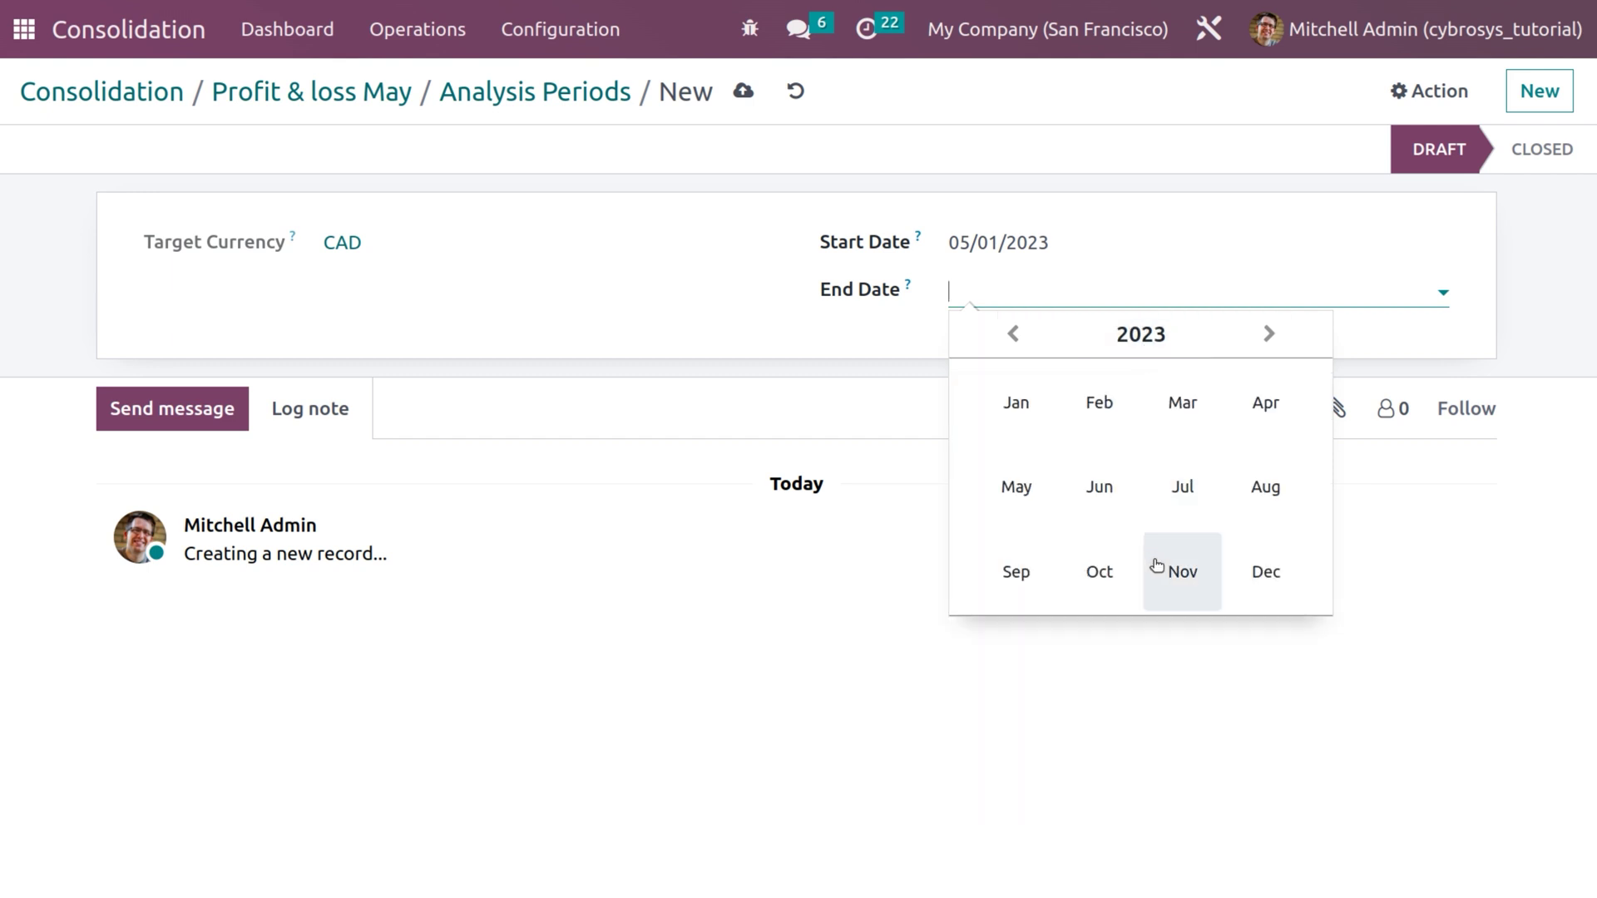
{"action": "left_click", "coordinate": [1016, 486]}
{"action": "left_click", "coordinate": [1158, 702]}
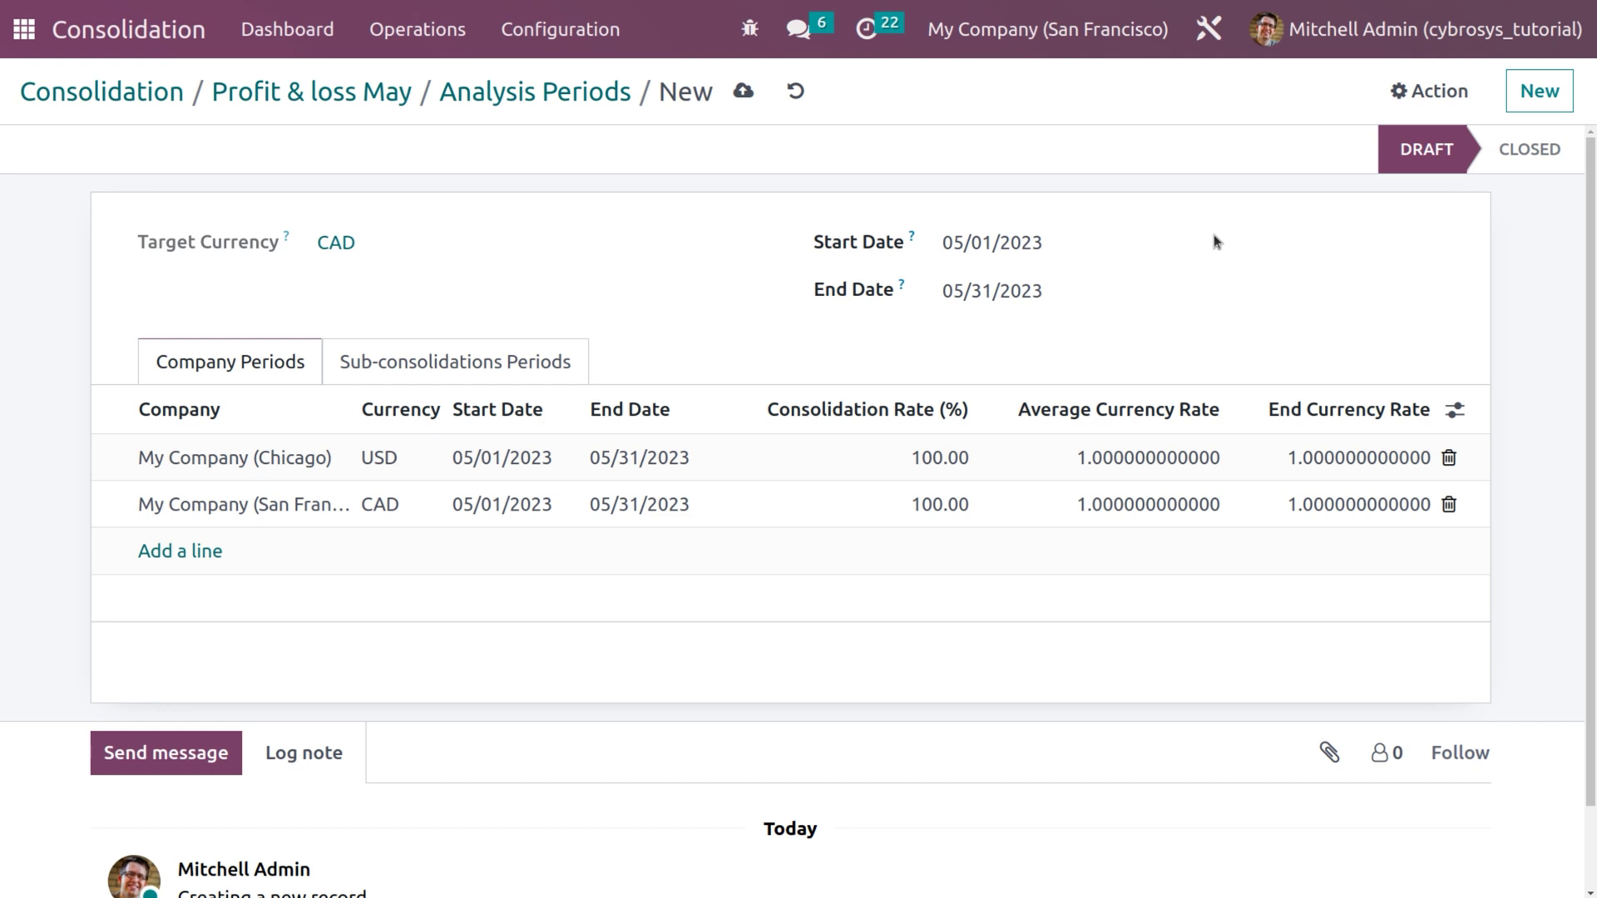
- Show Consolidation Method, % Ownership, % Control and Exclude Journals columns, then save the period
{"action": "left_click", "coordinate": [1455, 411]}
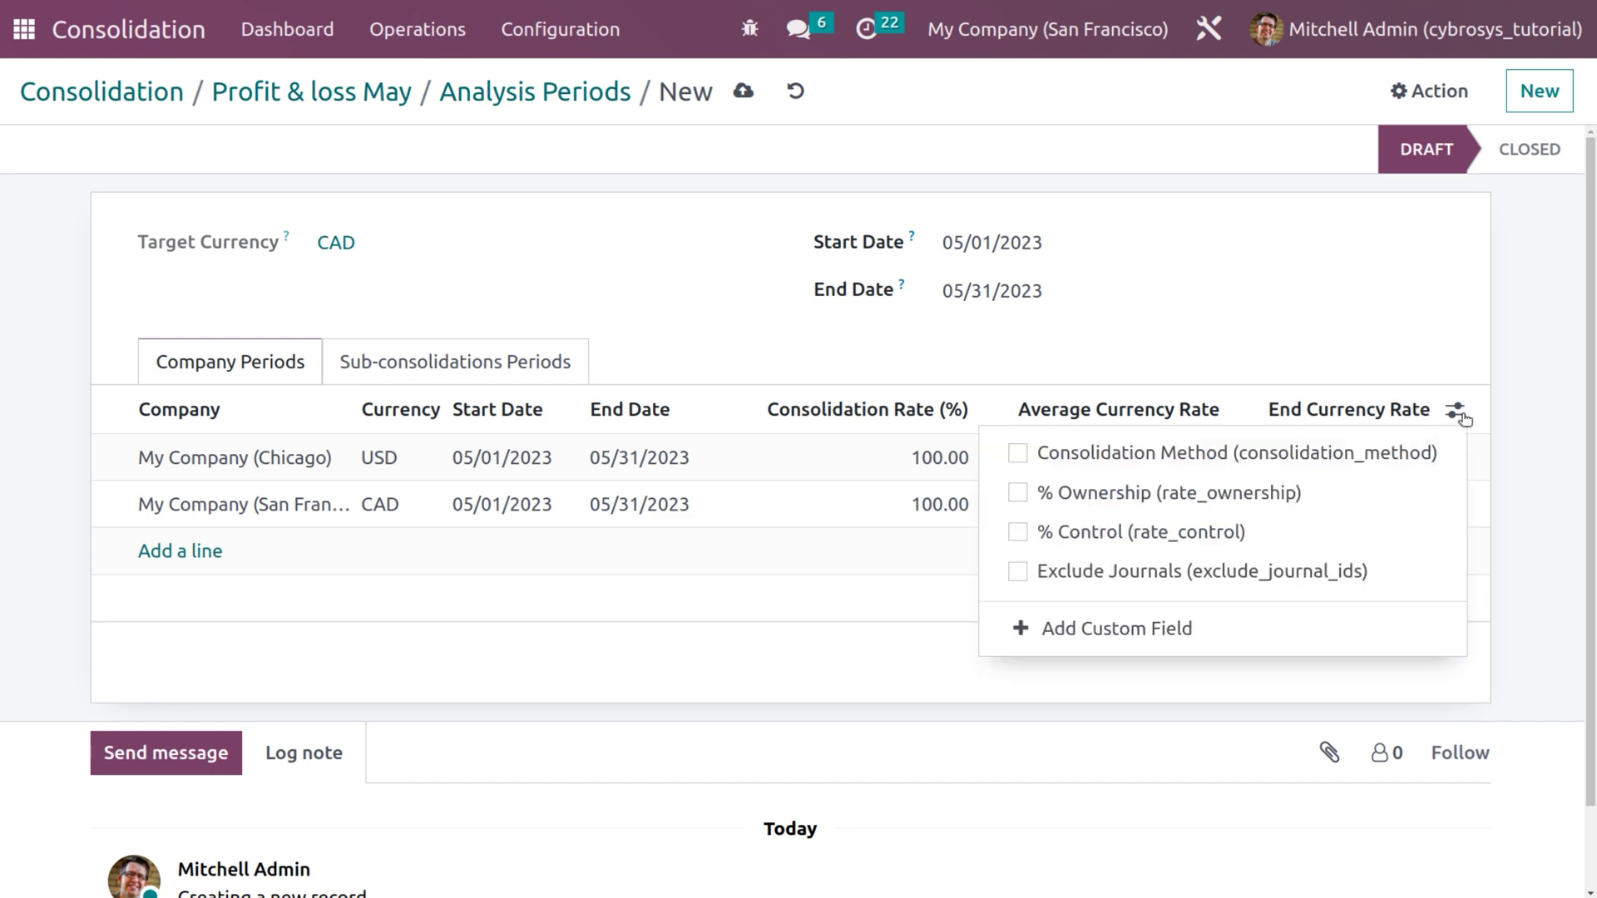
{"action": "left_click", "coordinate": [1242, 454]}
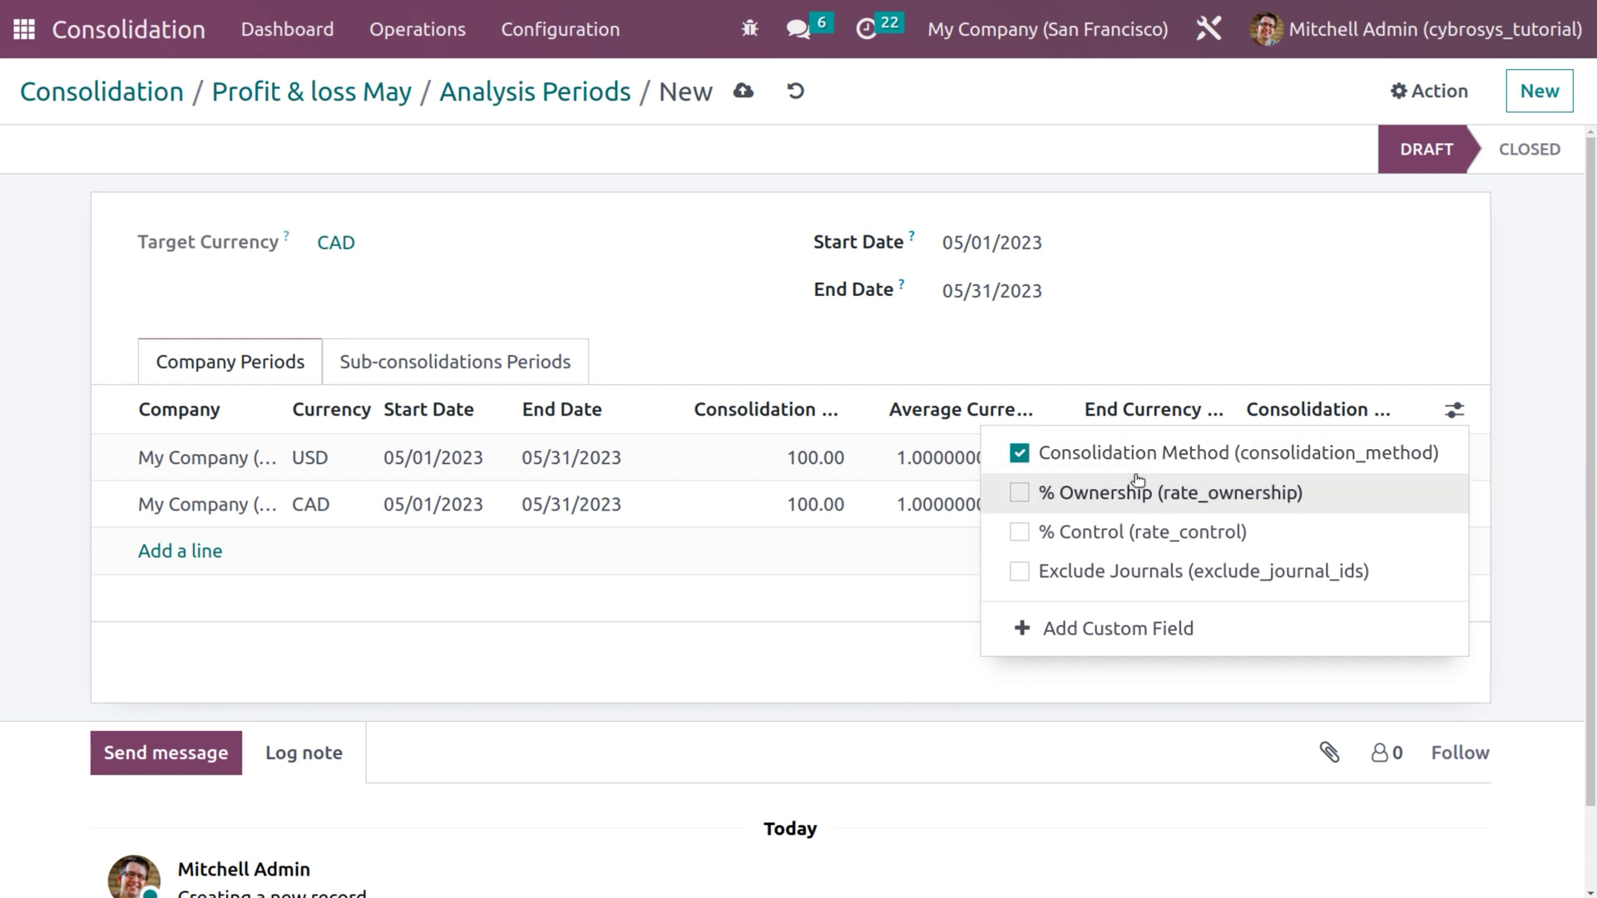
{"action": "left_click", "coordinate": [1116, 493]}
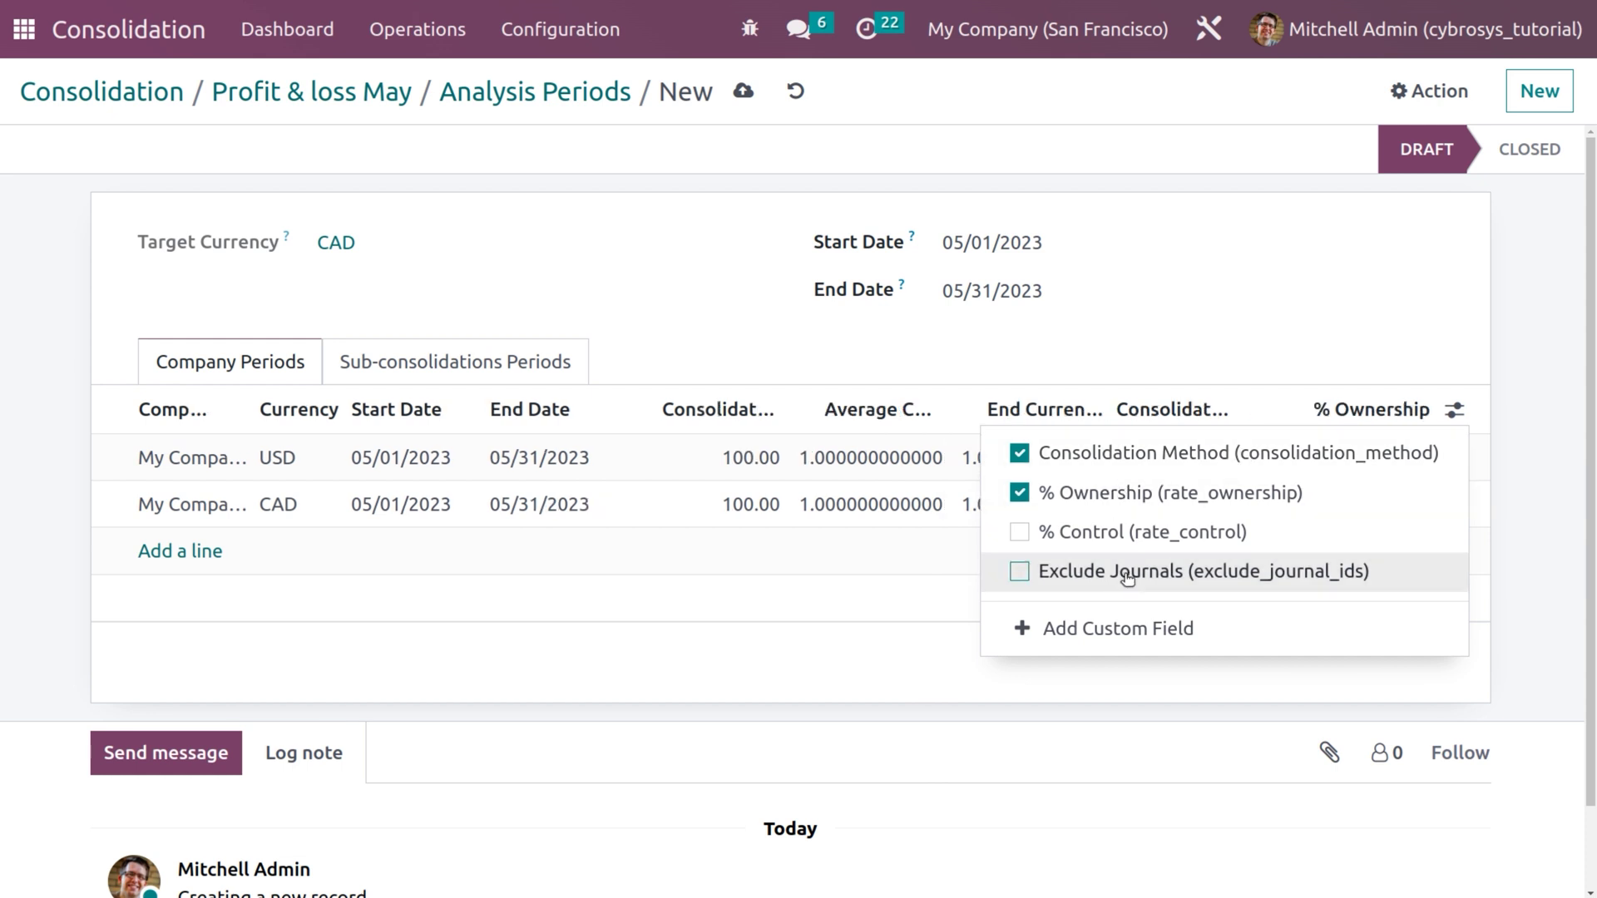
{"action": "left_click", "coordinate": [1136, 551]}
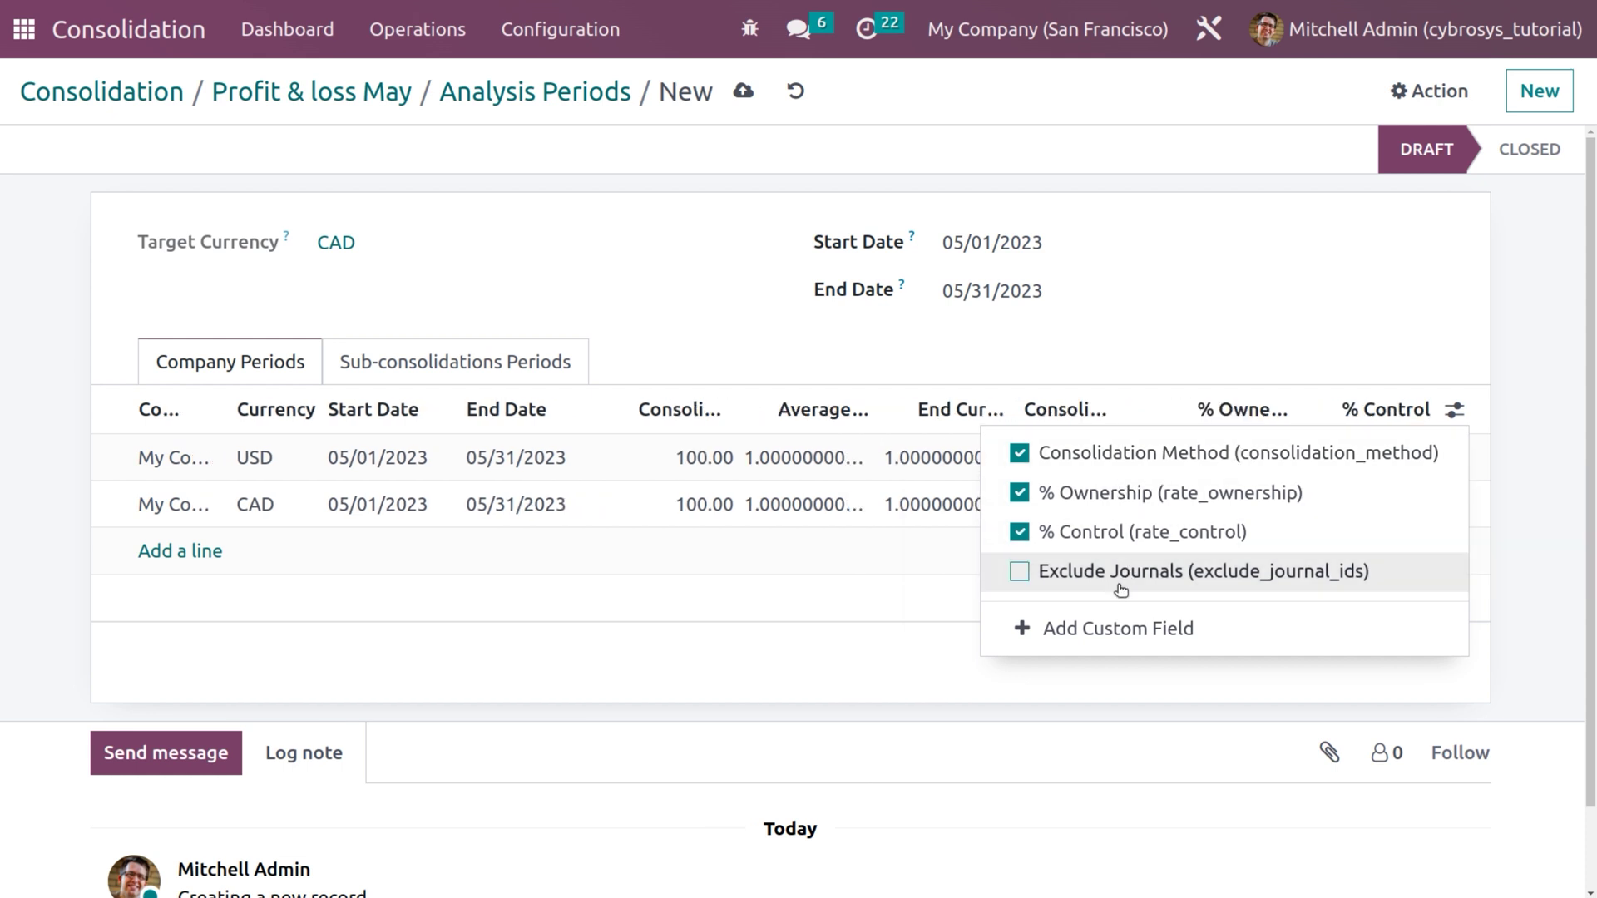
{"action": "left_click", "coordinate": [1124, 573]}
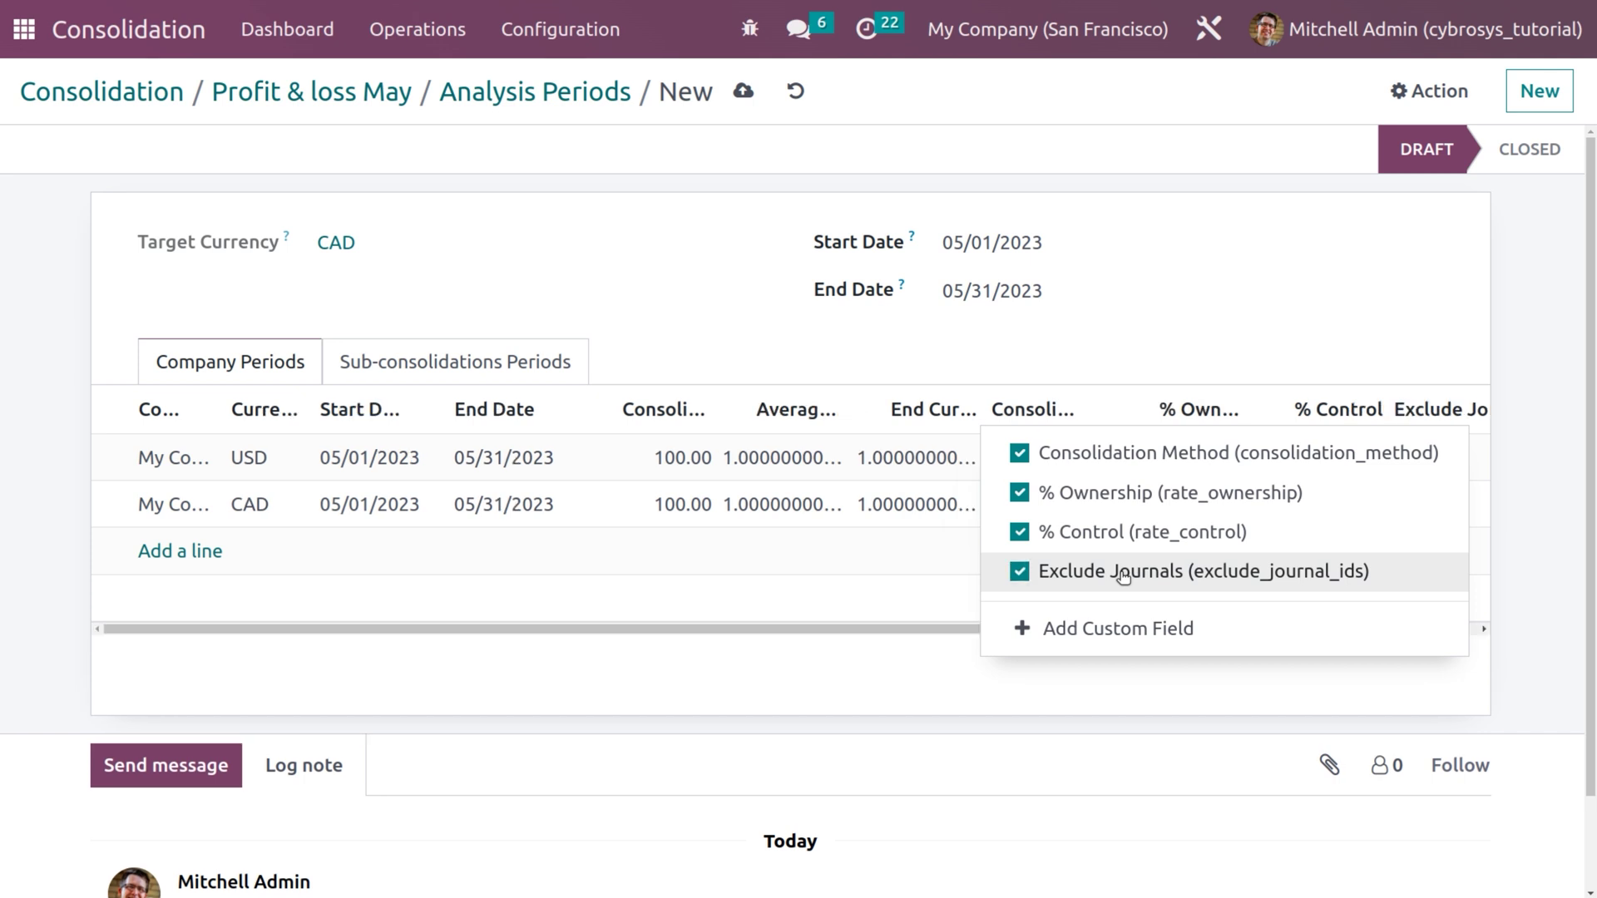
{"action": "left_click", "coordinate": [841, 589]}
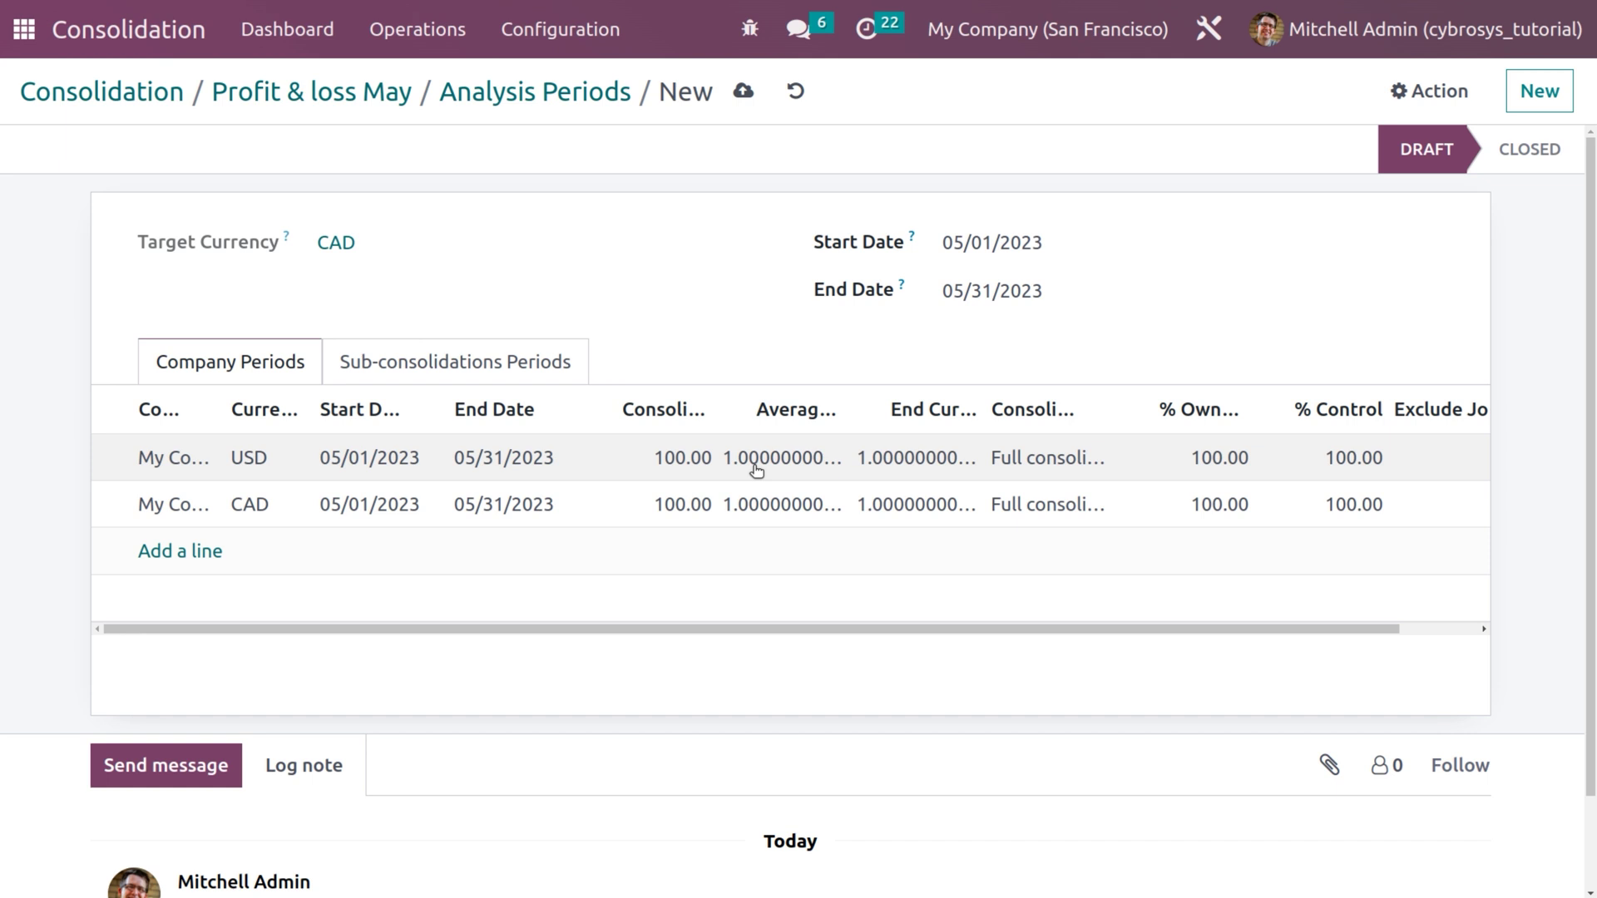
{"action": "left_click", "coordinate": [743, 93]}
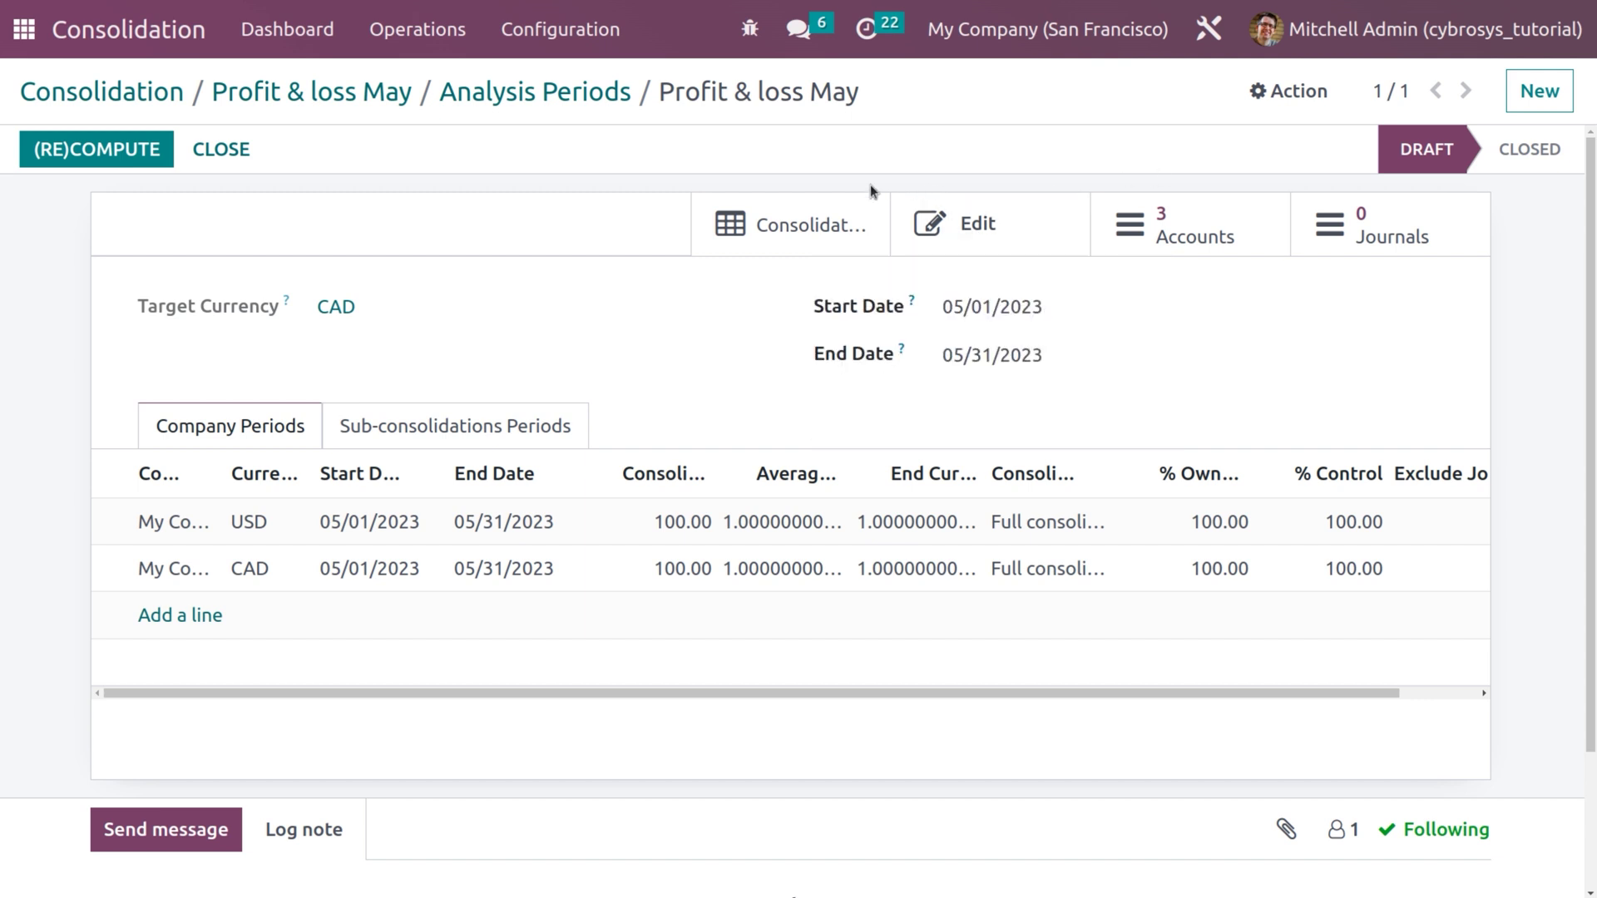
- Compute the May 2023 consolidation and review its generated journals
{"action": "left_click", "coordinate": [90, 151]}
{"action": "left_click", "coordinate": [1413, 223]}
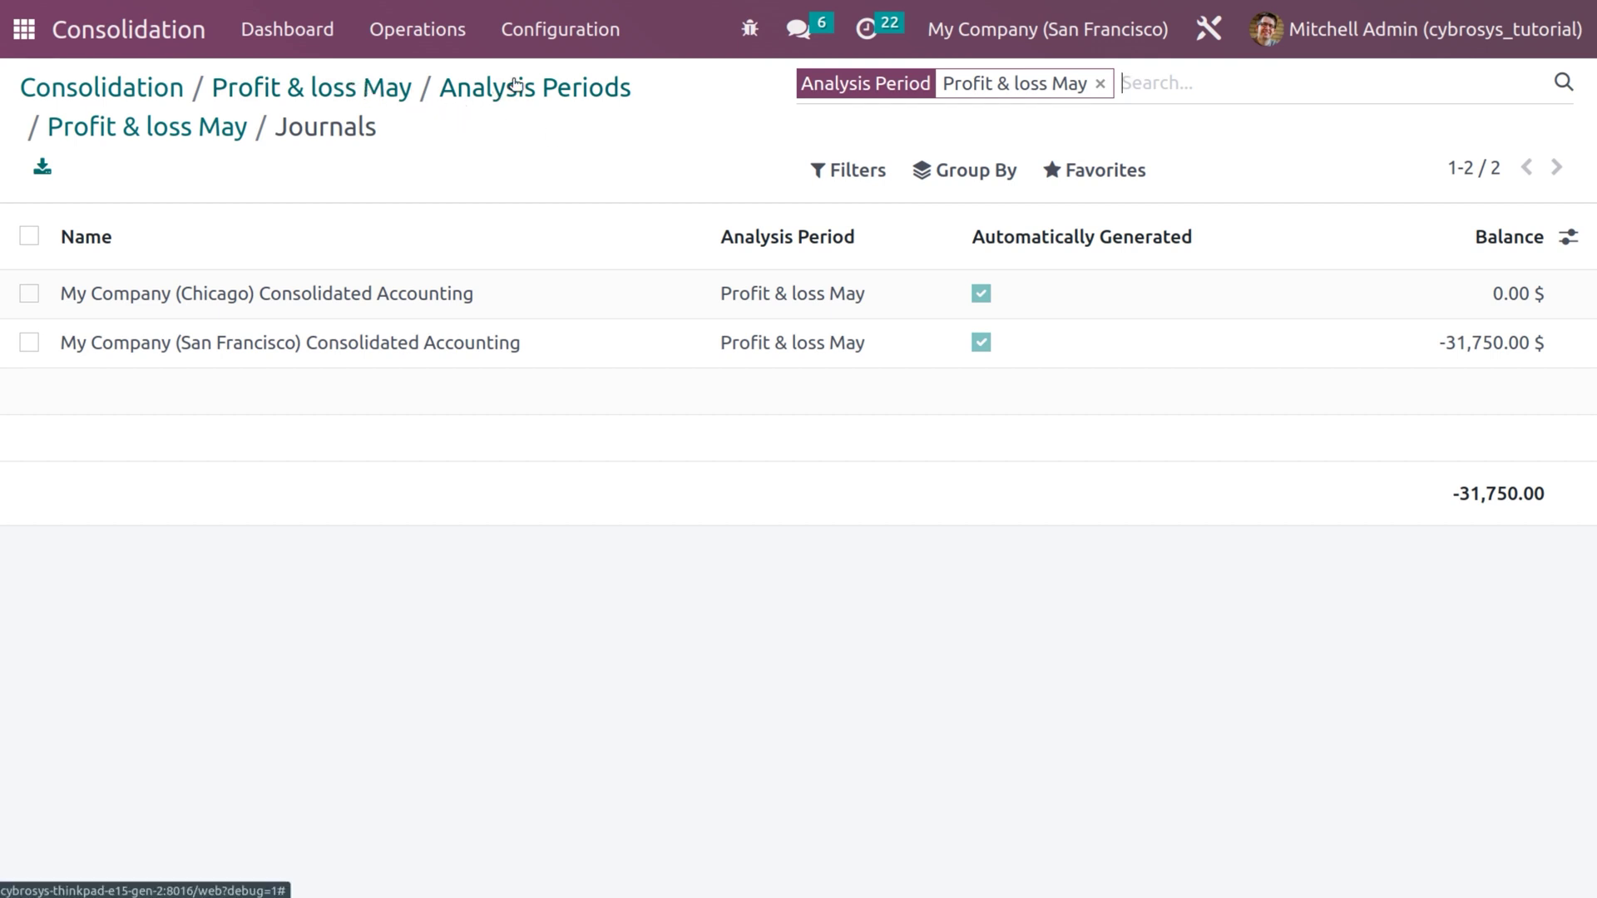
{"action": "left_click", "coordinate": [203, 128]}
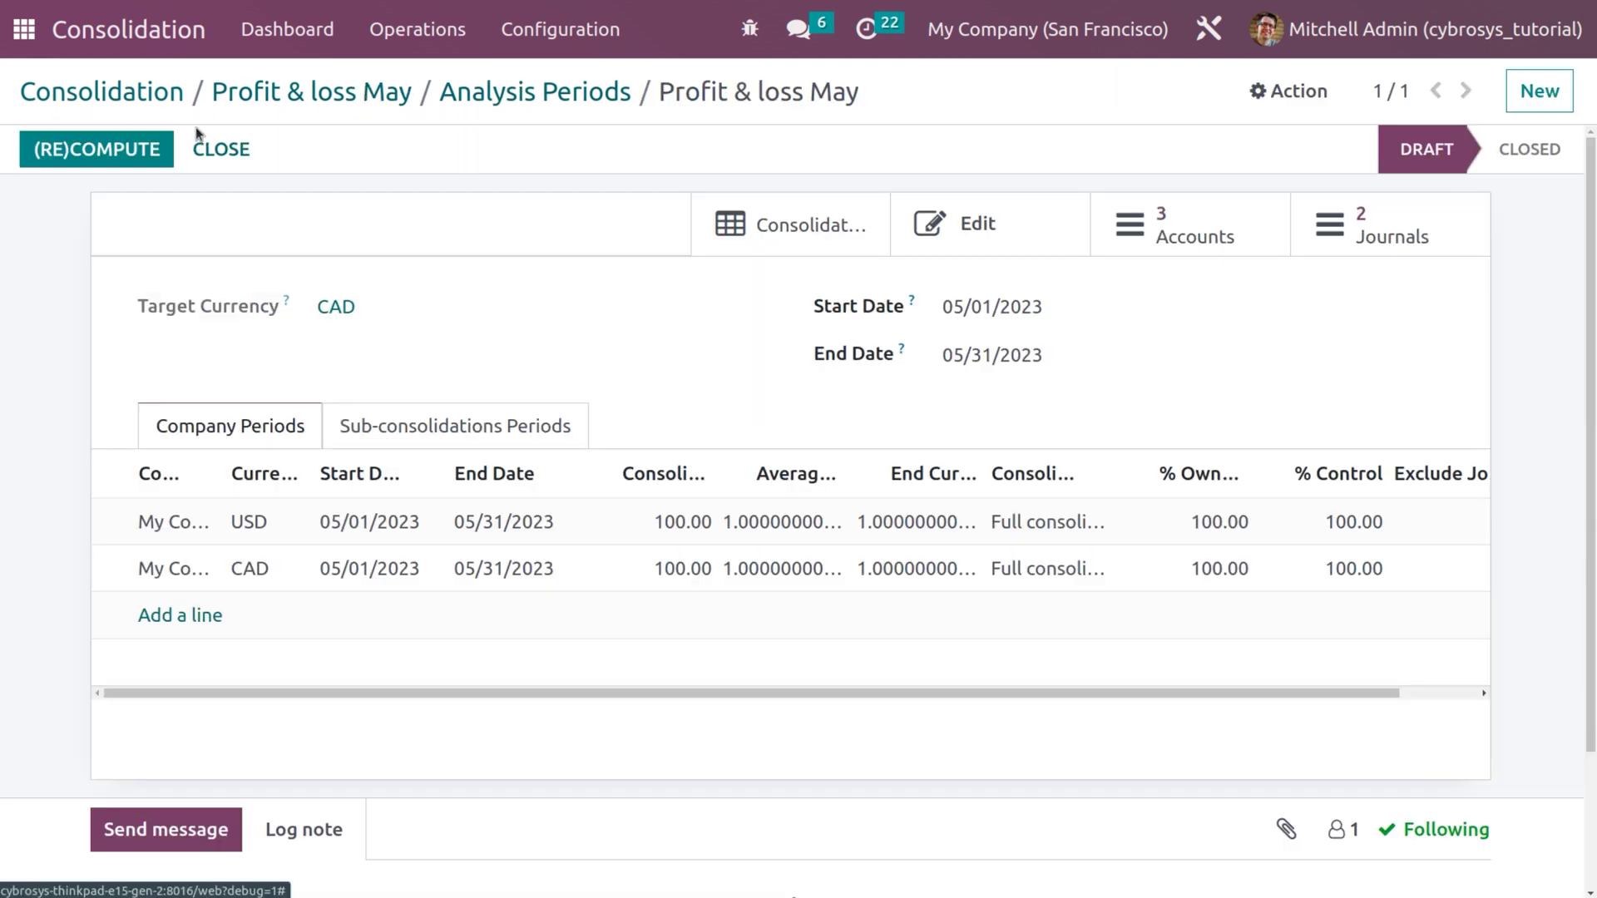
- Open the Profit & loss May consolidated balance and scroll through Expense, Income and Other Income
{"action": "left_click", "coordinate": [751, 214]}
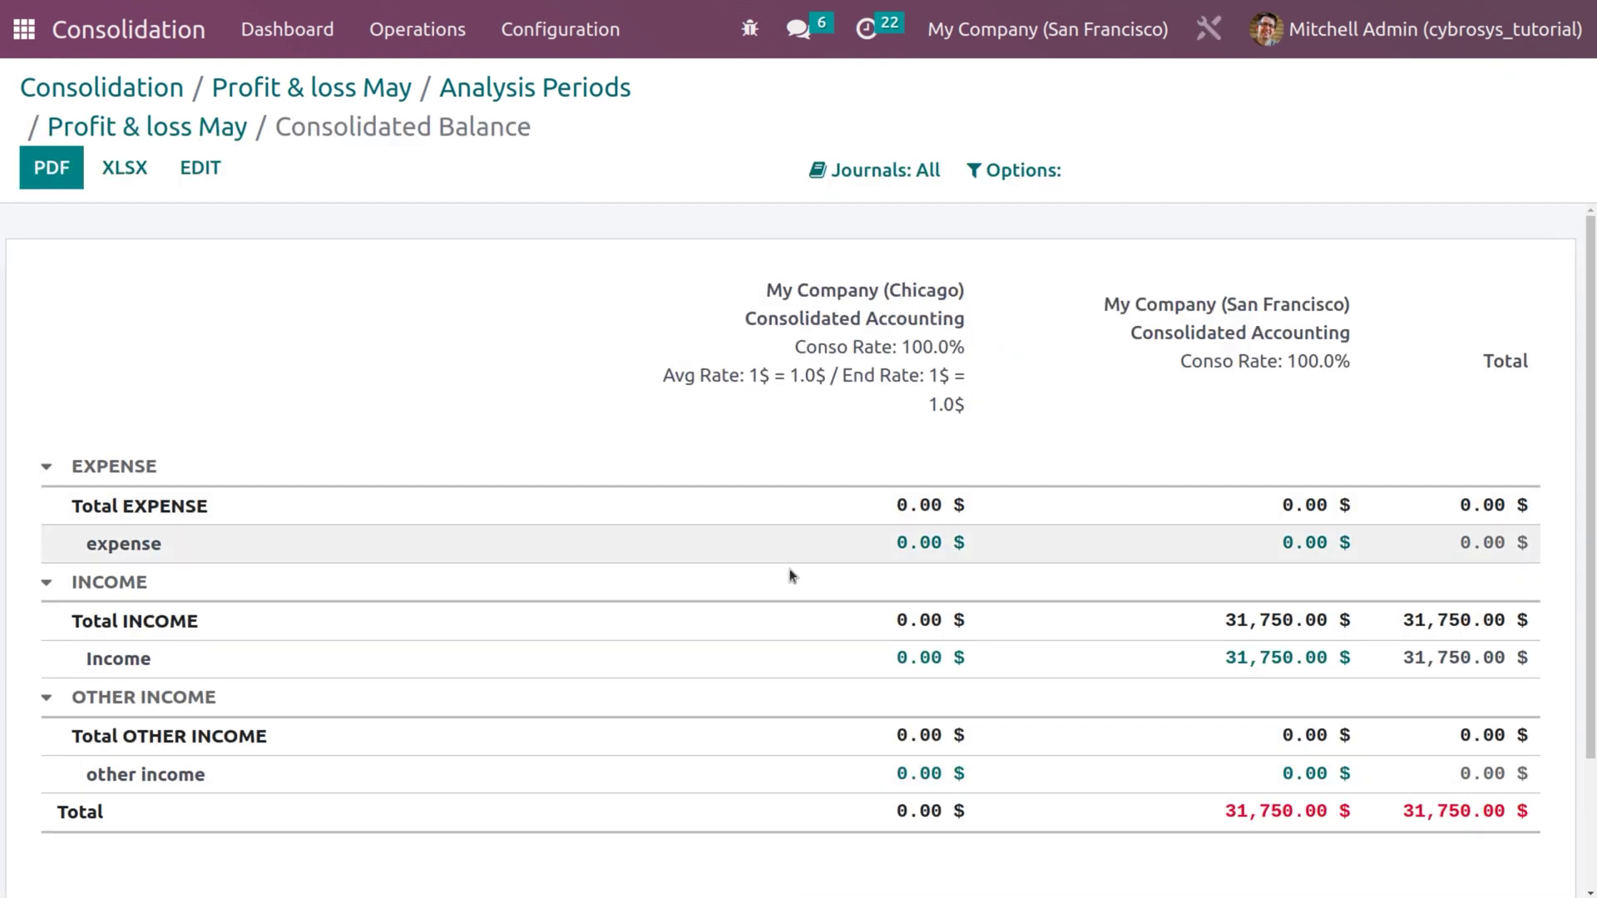
{"action": "scroll", "coordinate": [808, 592], "scroll_direction": "down", "scroll_amount": 2}
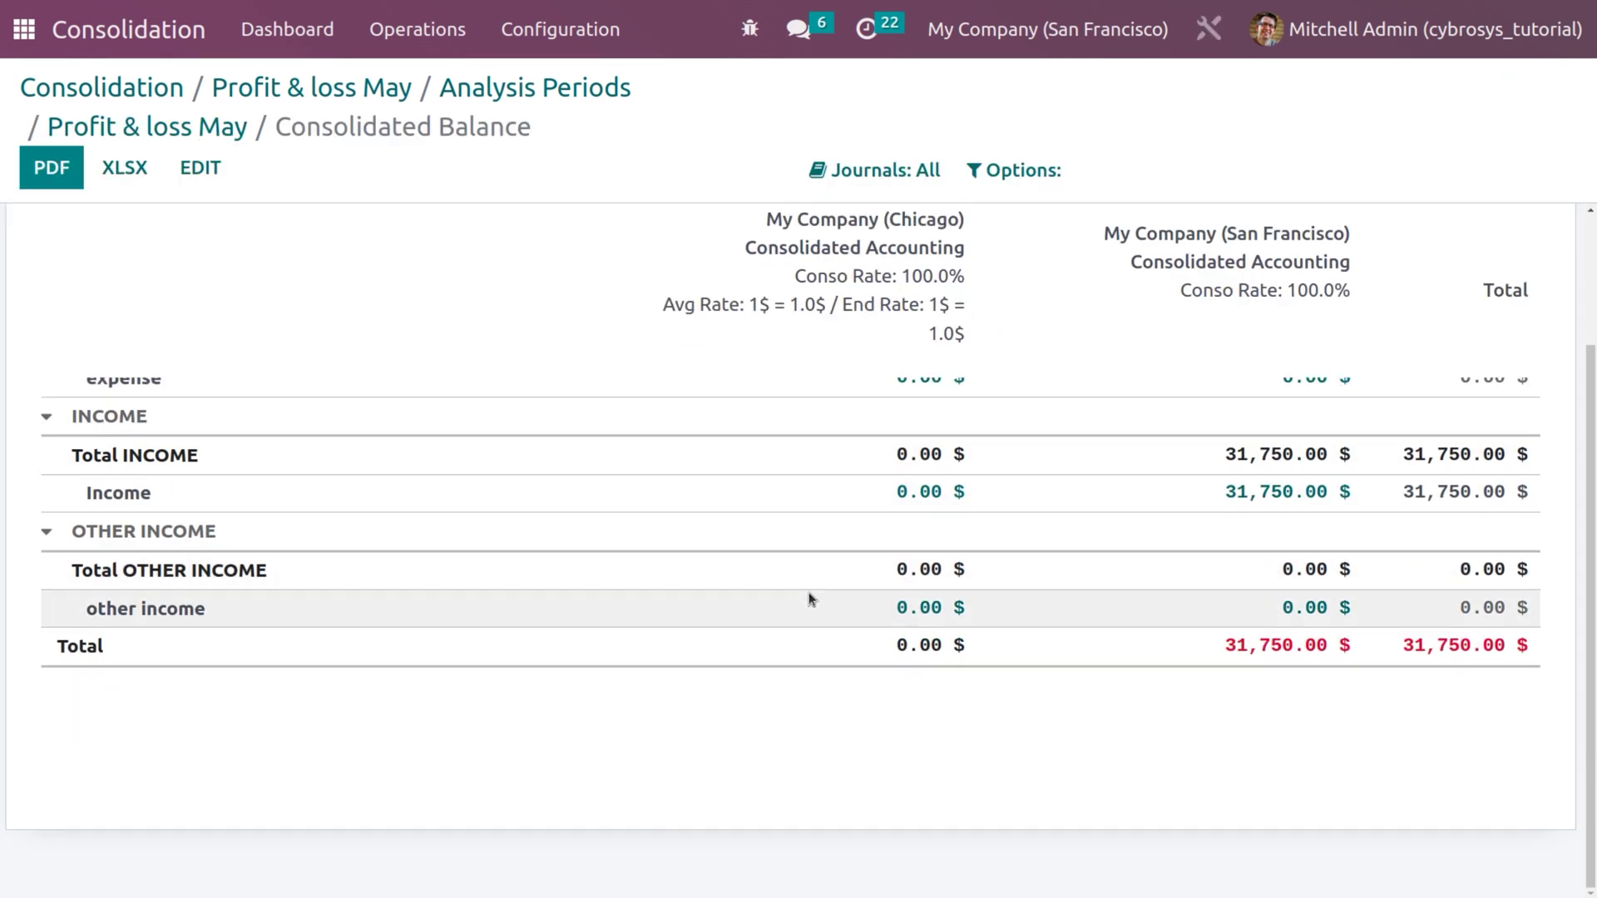
{"action": "scroll", "coordinate": [808, 592], "scroll_direction": "up", "scroll_amount": 2}
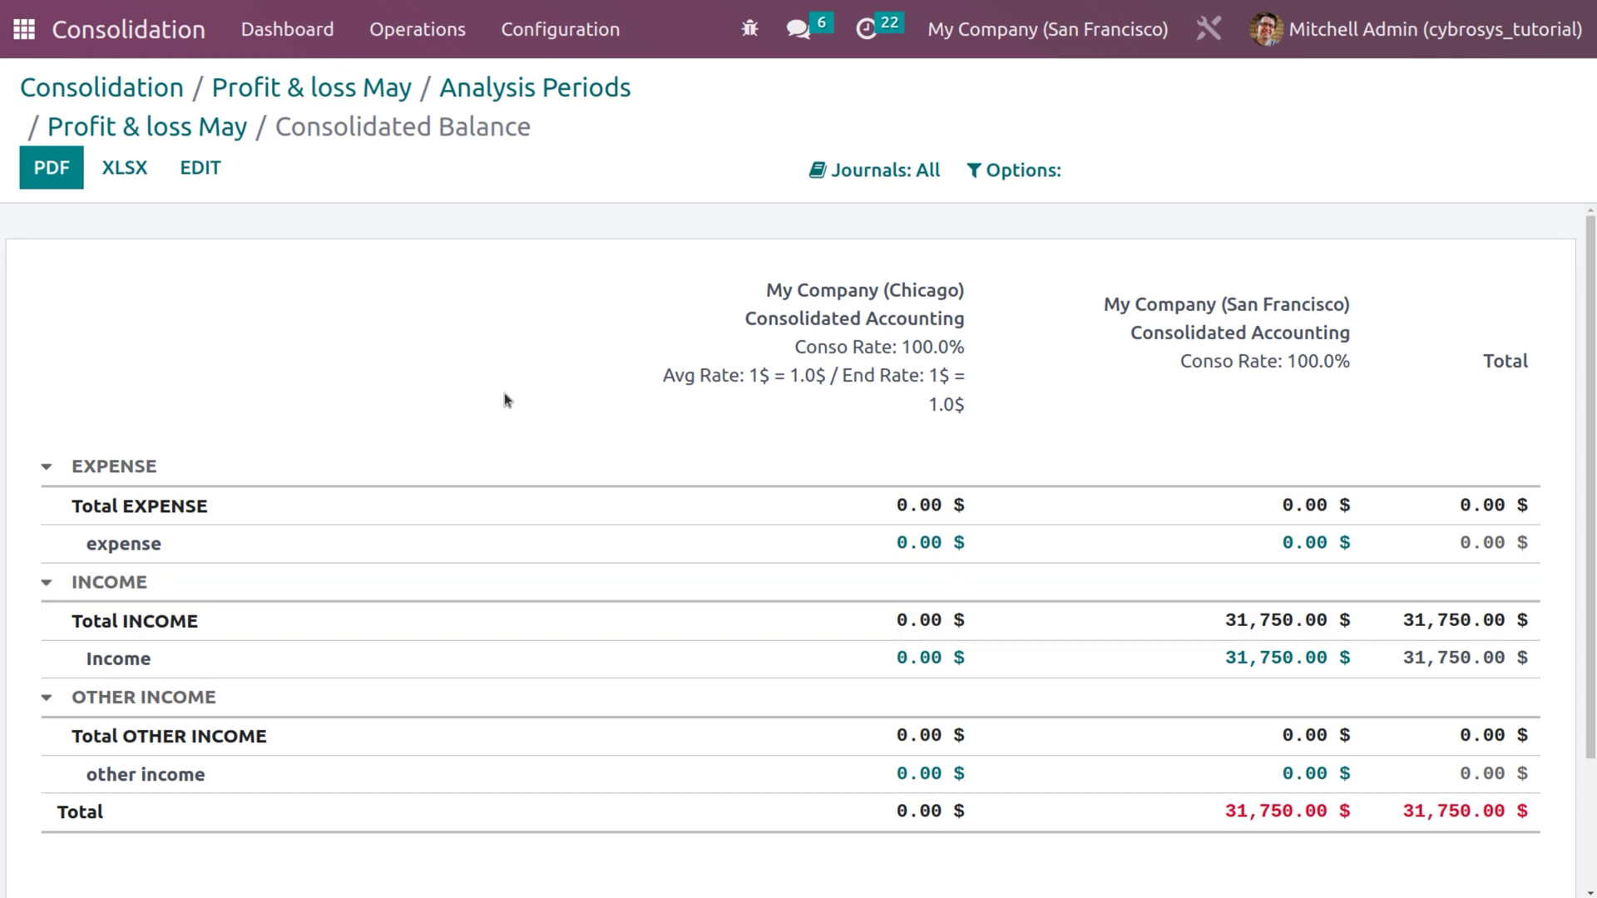
- Reopen the Profit & loss May consolidation from Configuration > Consolidation and check its chart of accounts
{"action": "left_click", "coordinate": [269, 90]}
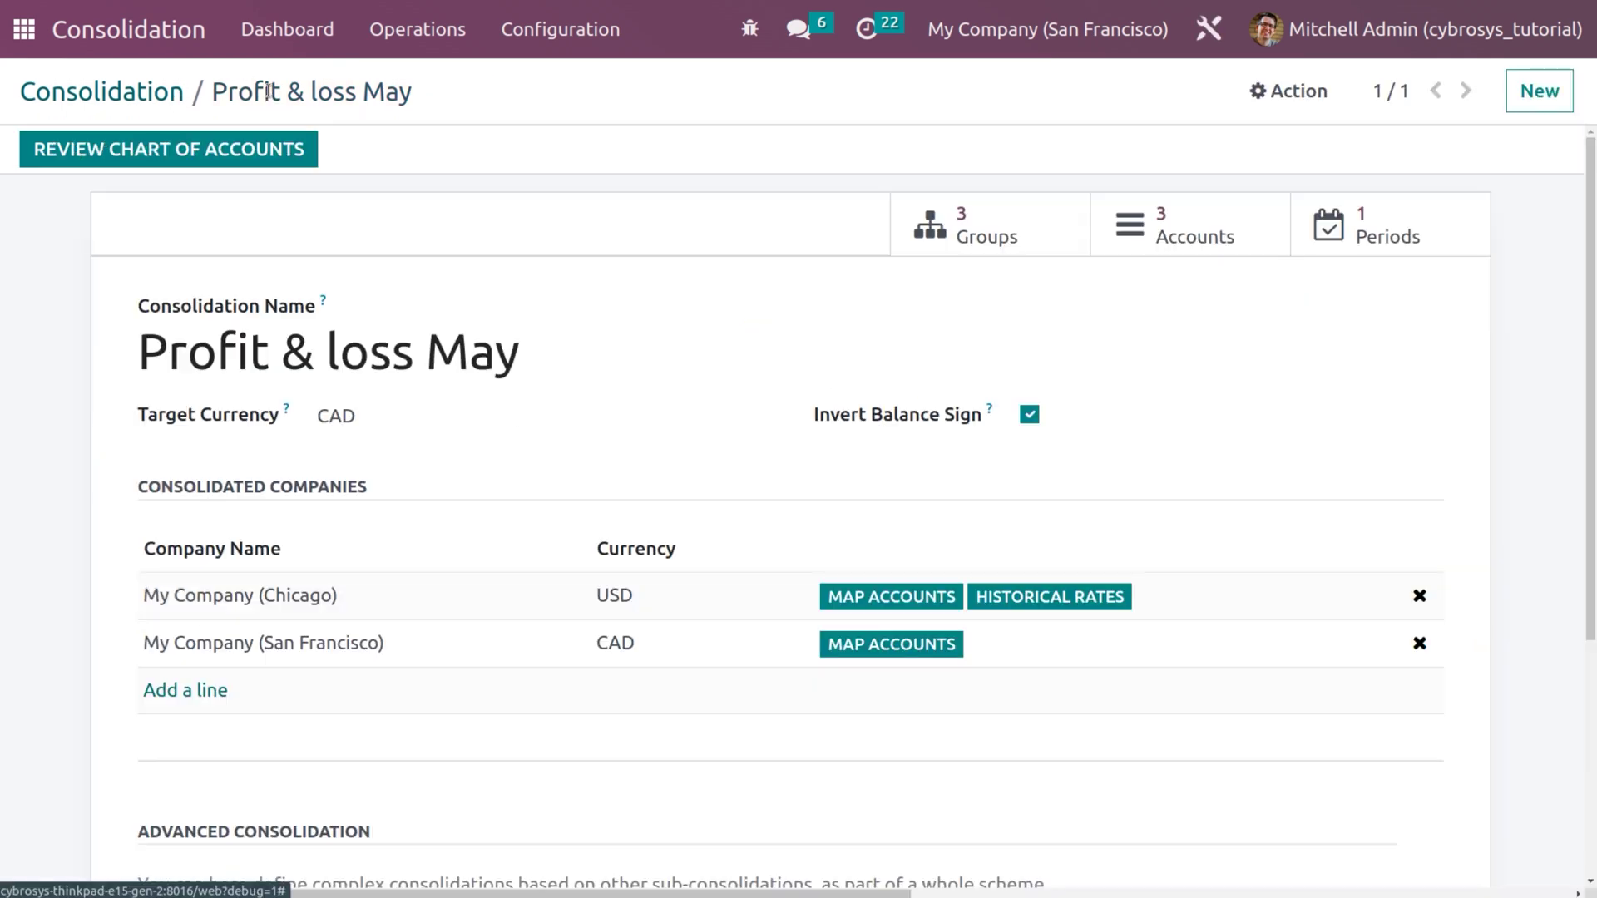
{"action": "left_click", "coordinate": [110, 89]}
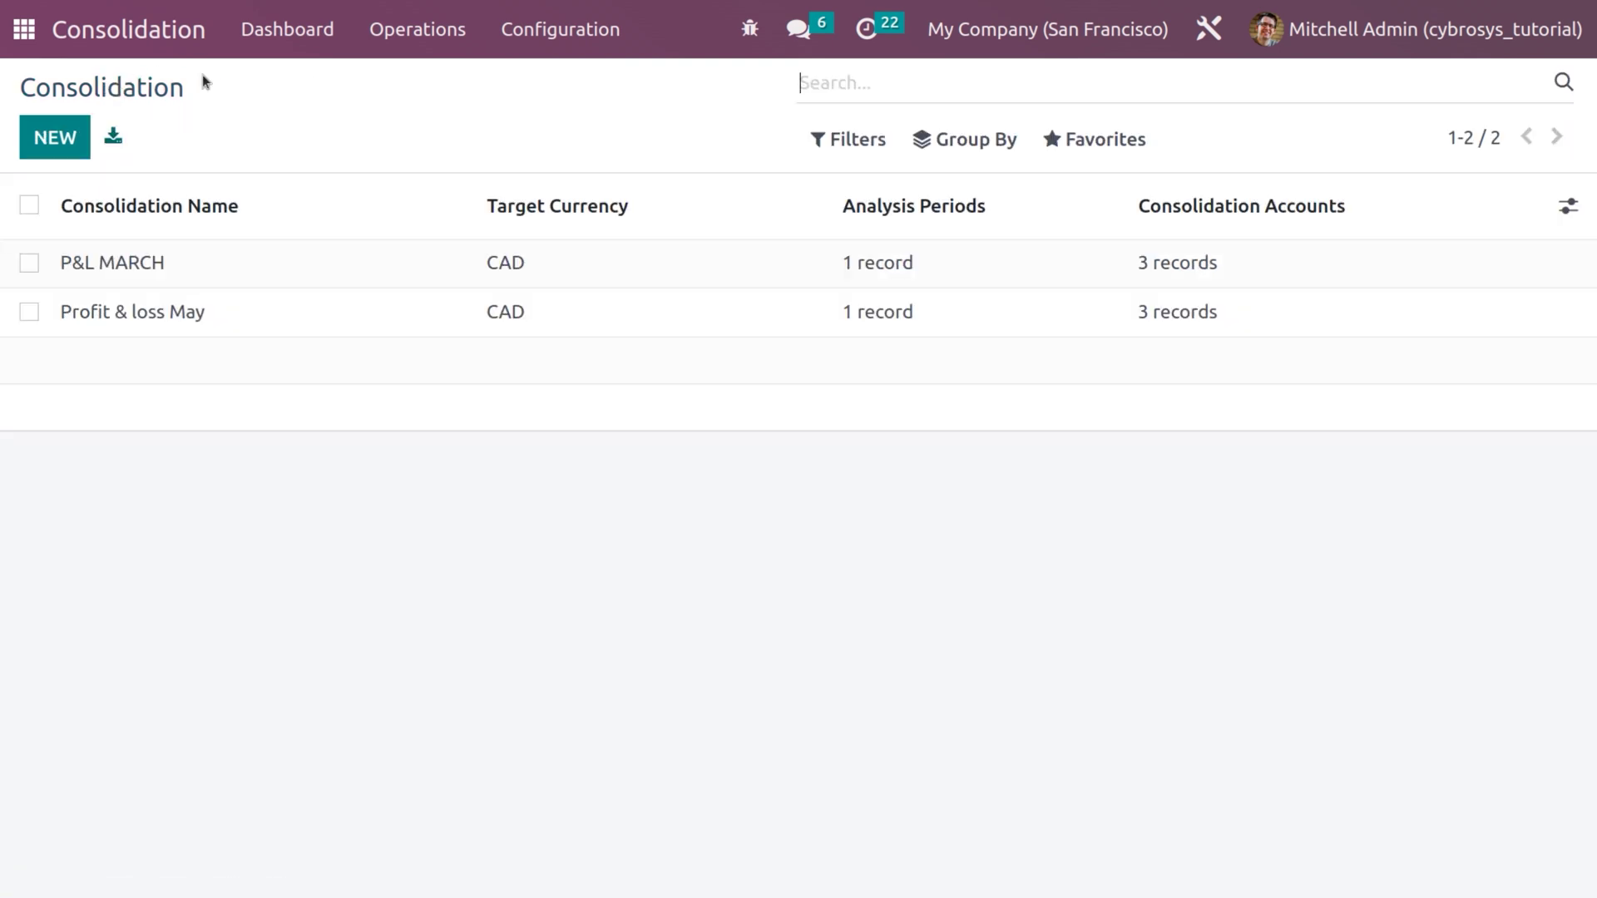
{"action": "left_click", "coordinate": [578, 30]}
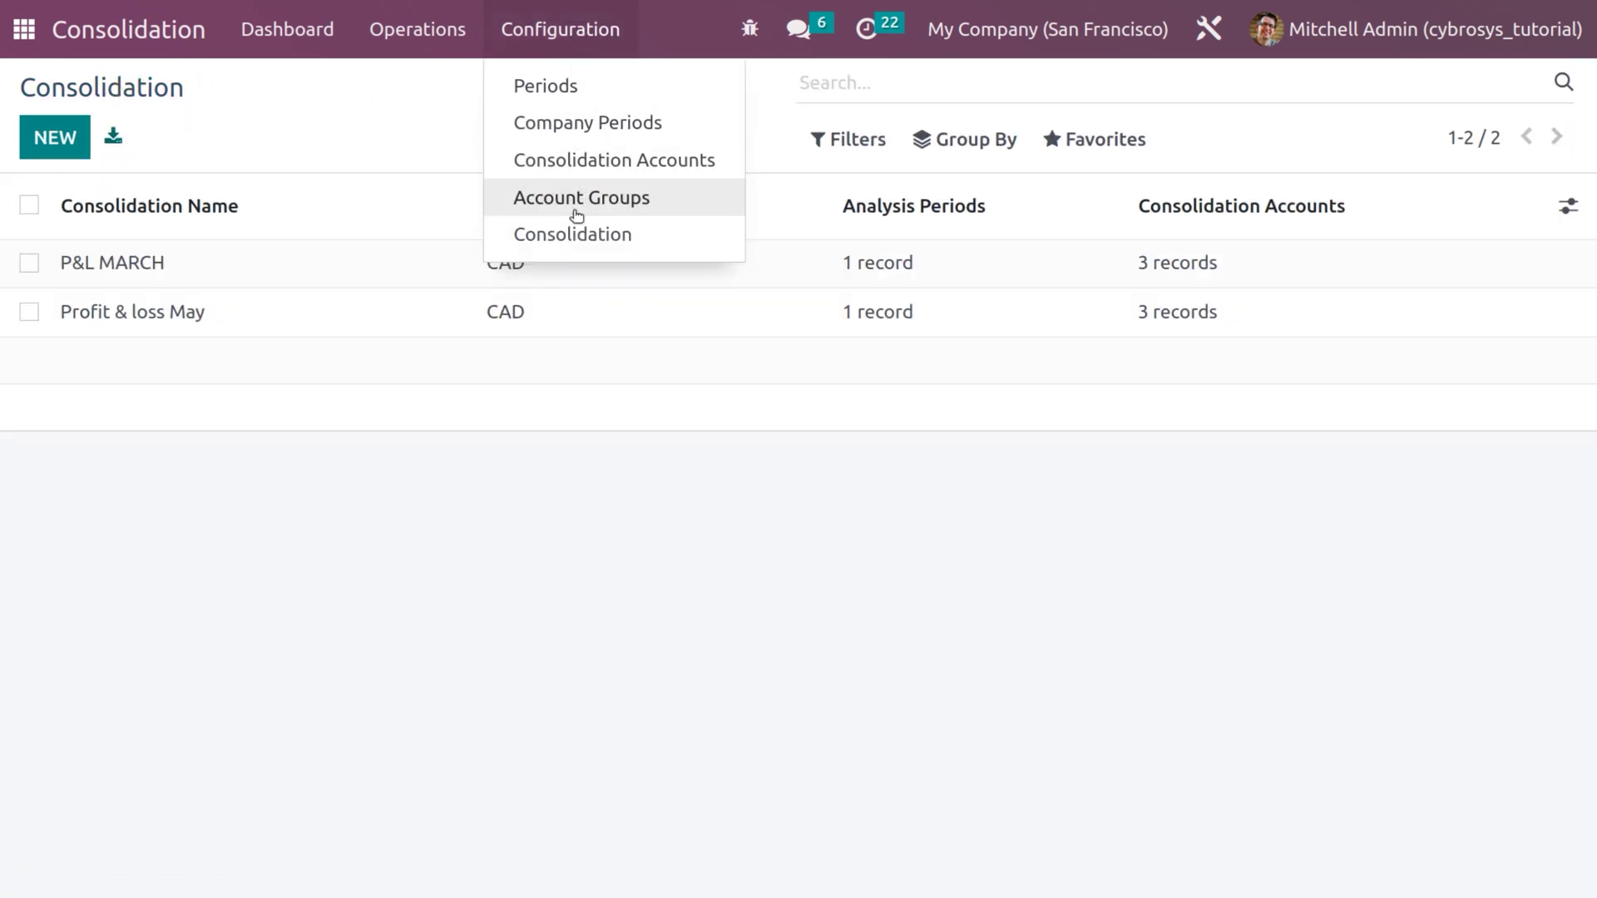
{"action": "left_click", "coordinate": [577, 236]}
{"action": "left_click", "coordinate": [291, 311]}
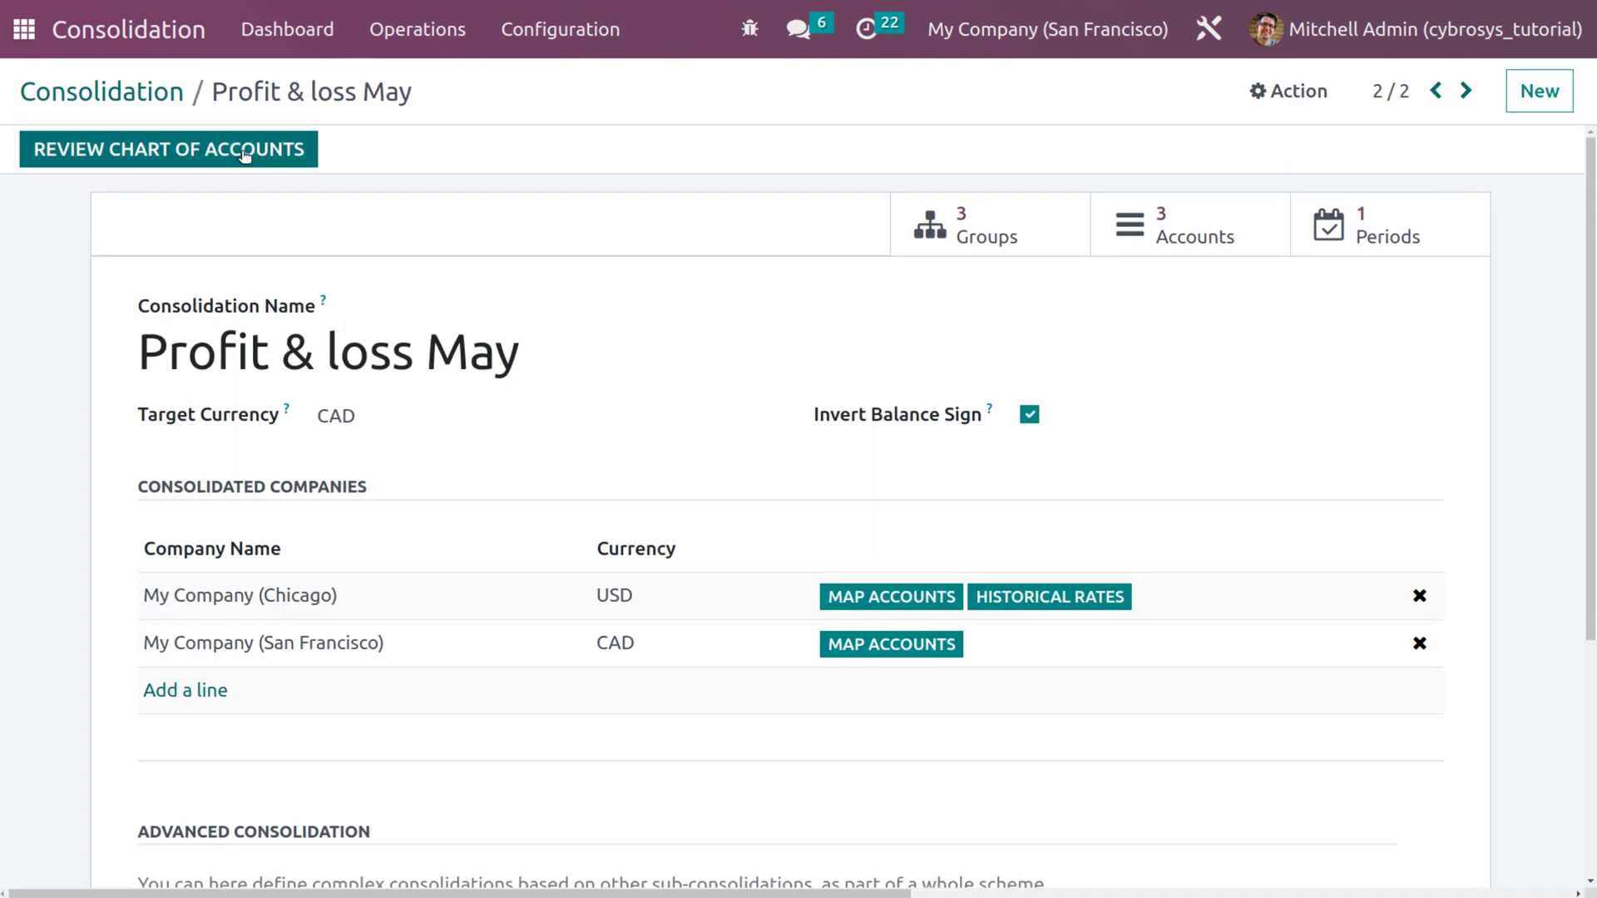
{"action": "left_click", "coordinate": [234, 148]}
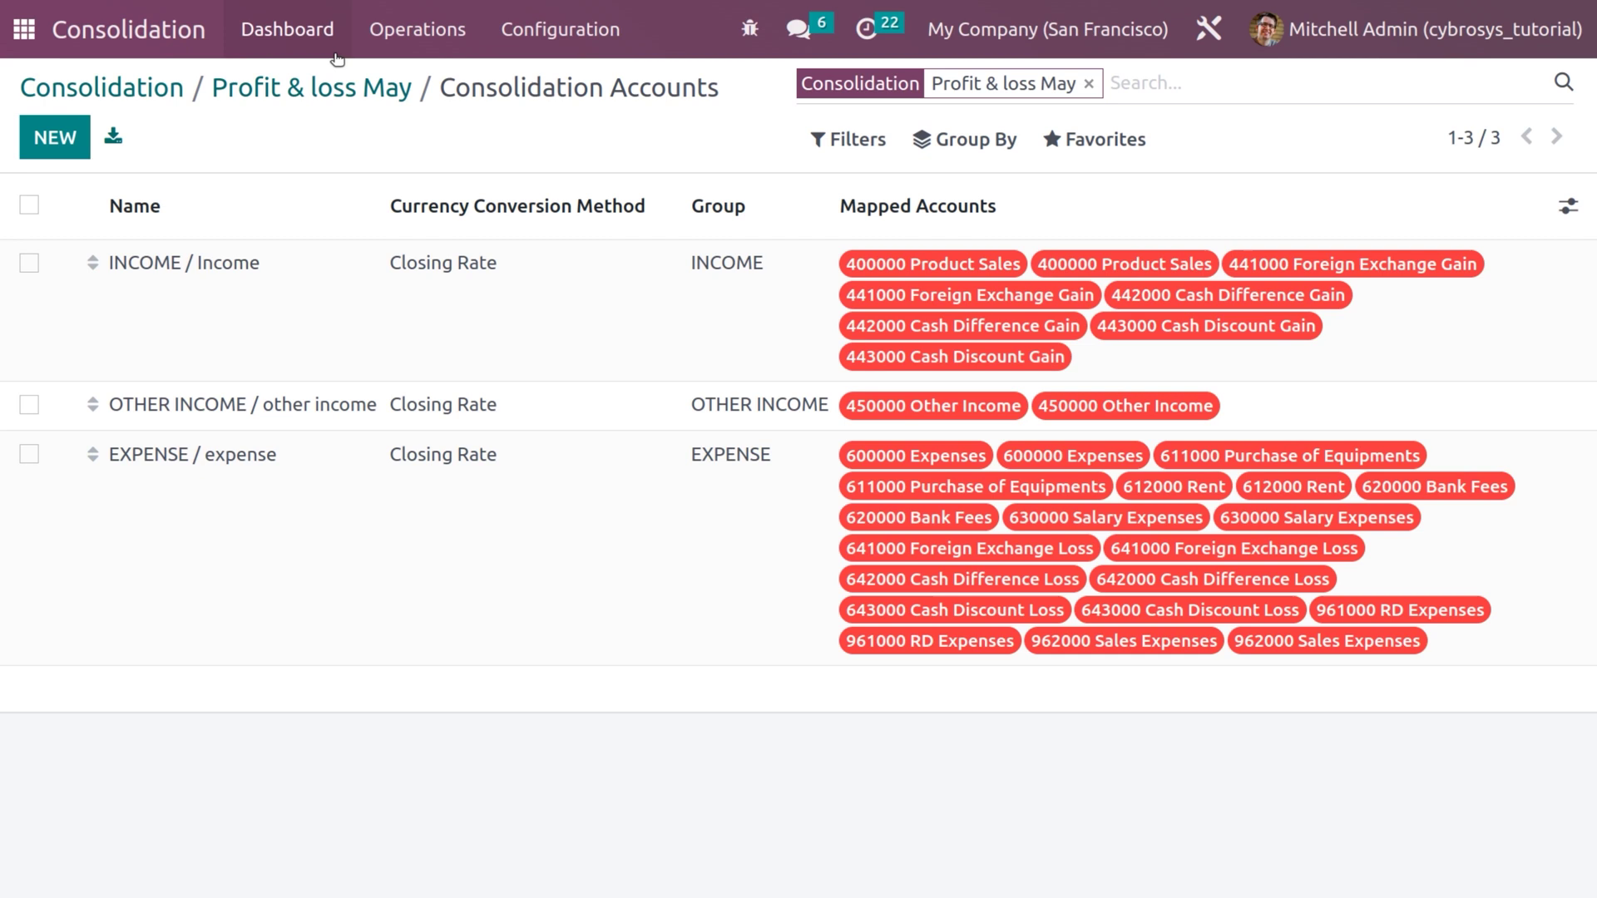
- Review the entries under Operations > Consolidation Entry, then go back to the Dashboard
{"action": "left_click", "coordinate": [412, 33]}
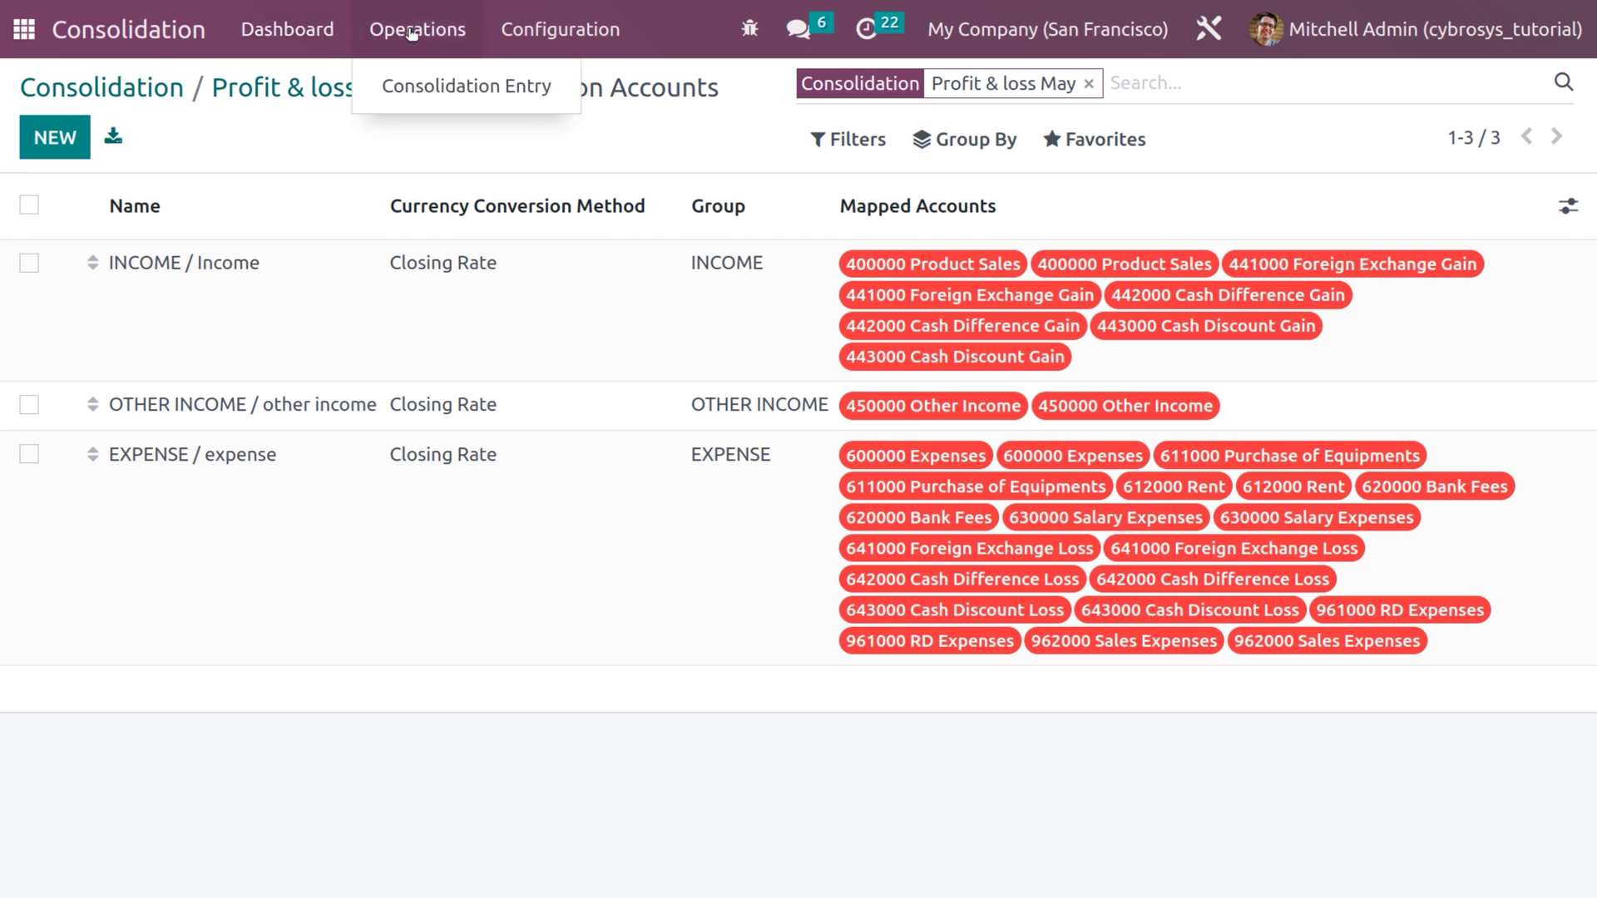
{"action": "left_click", "coordinate": [445, 88]}
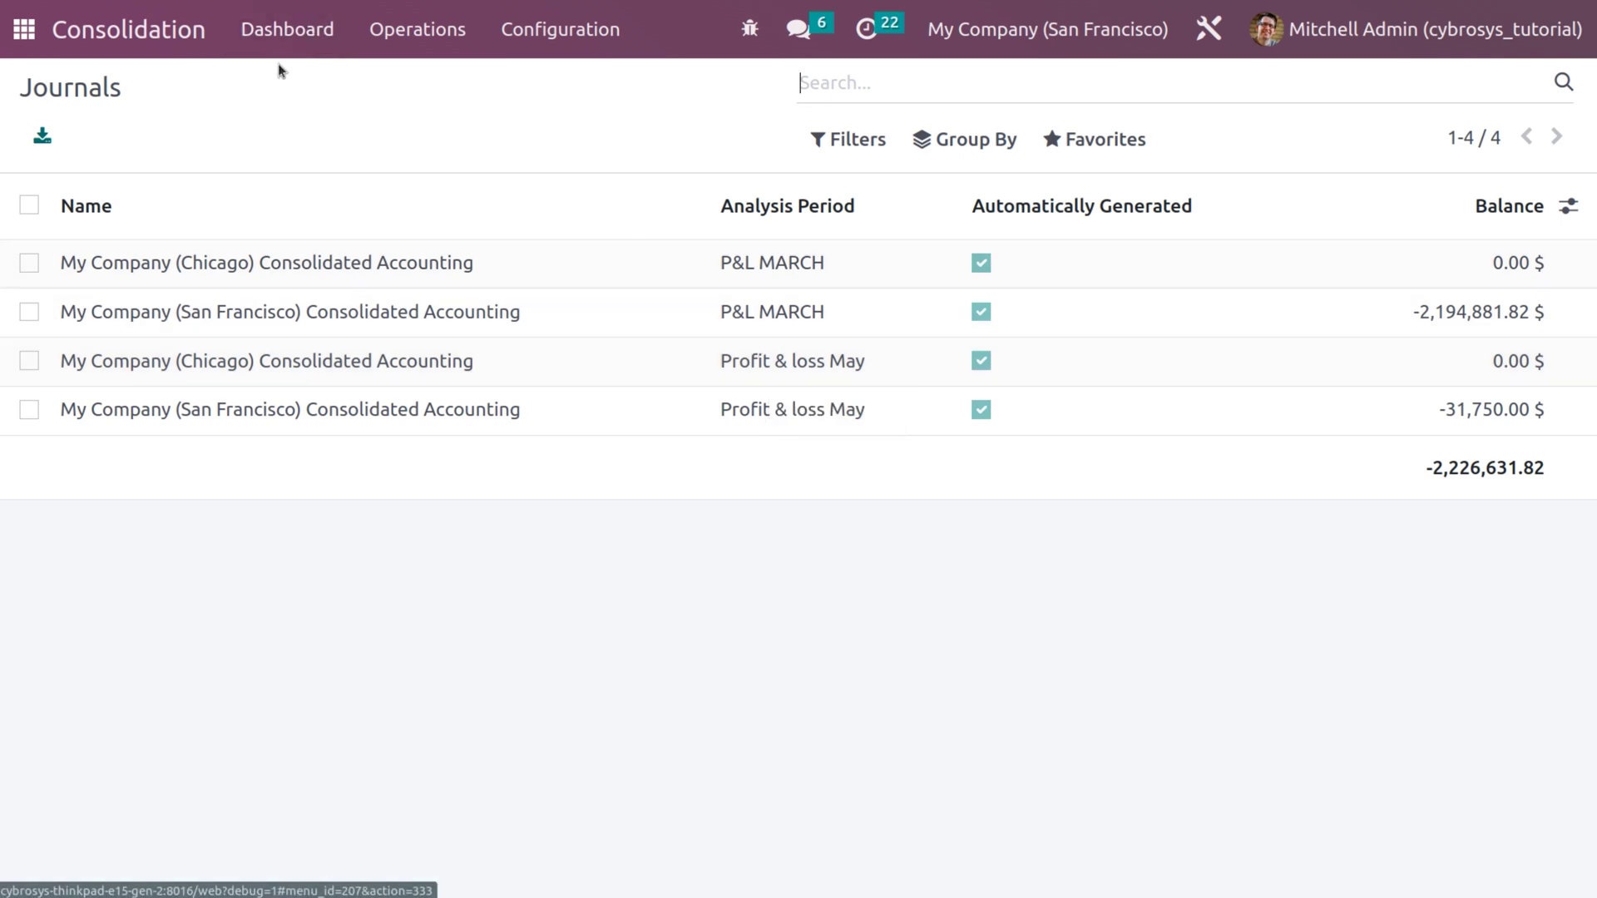
{"action": "left_click", "coordinate": [288, 30]}
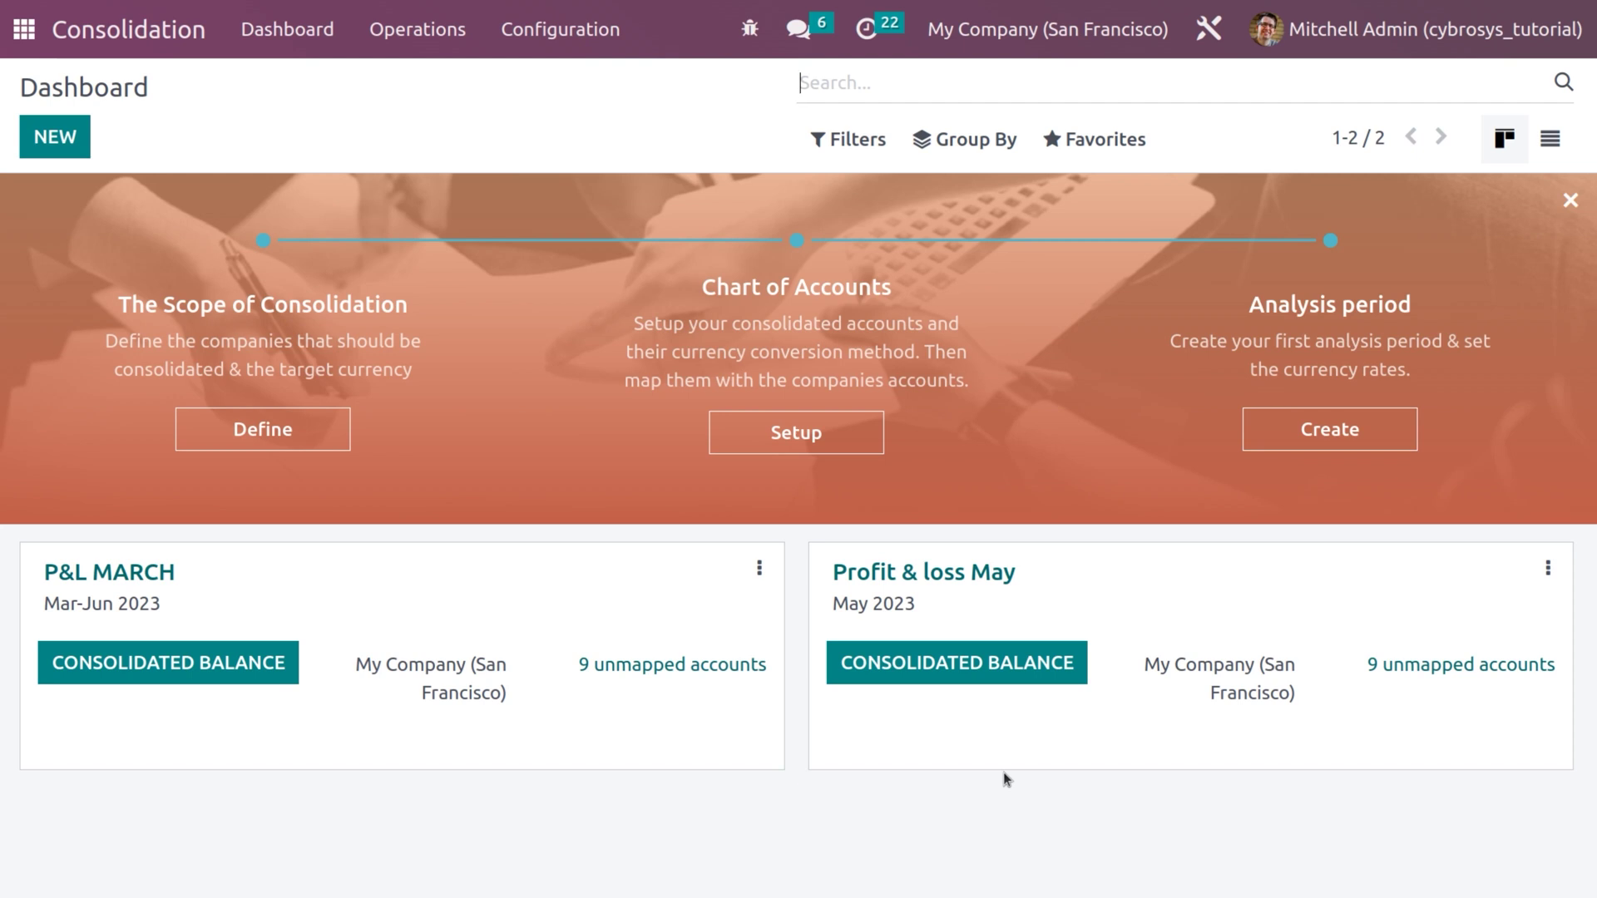
{"action": "left_click", "coordinate": [1029, 682]}
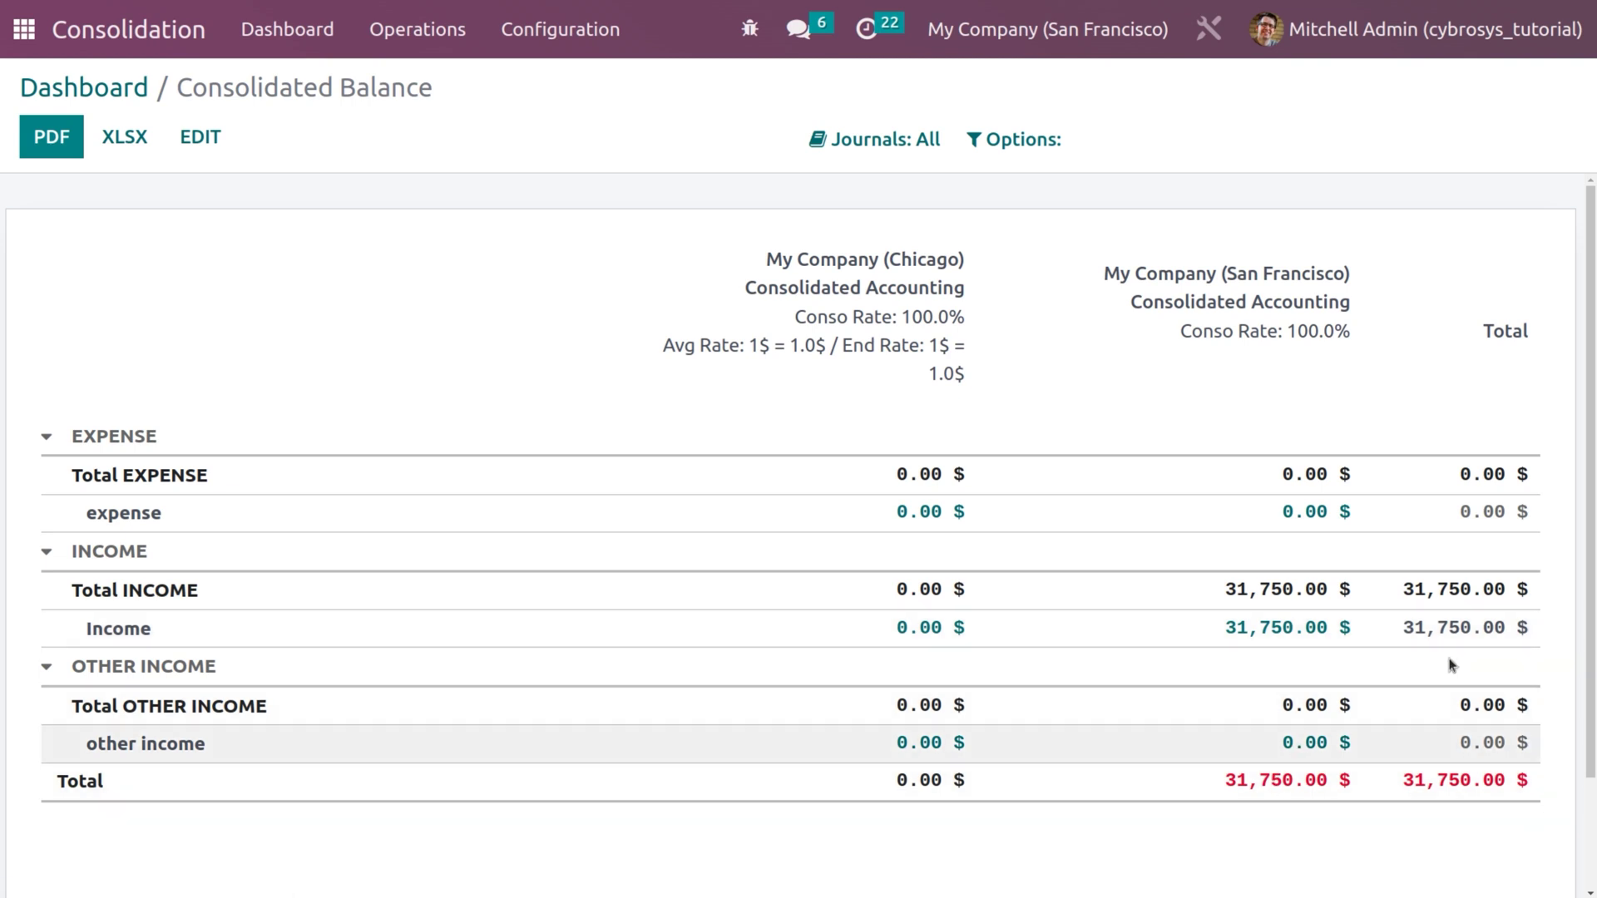
{"action": "left_click", "coordinate": [108, 101]}
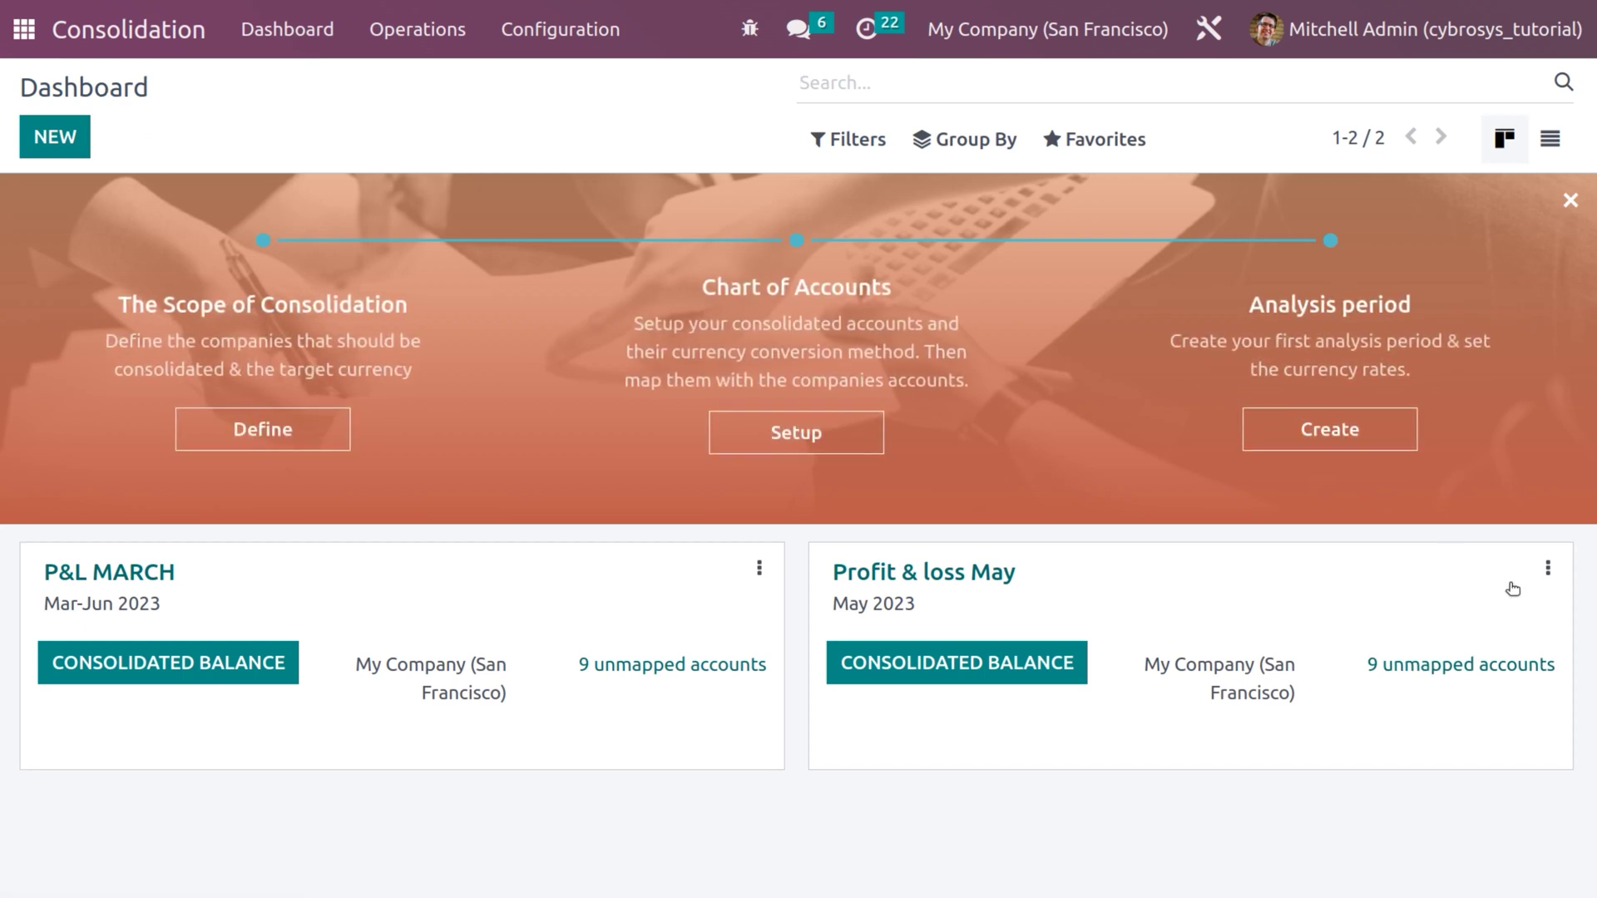
- Close the Profit & loss May period, then reopen it
{"action": "left_click", "coordinate": [1546, 572]}
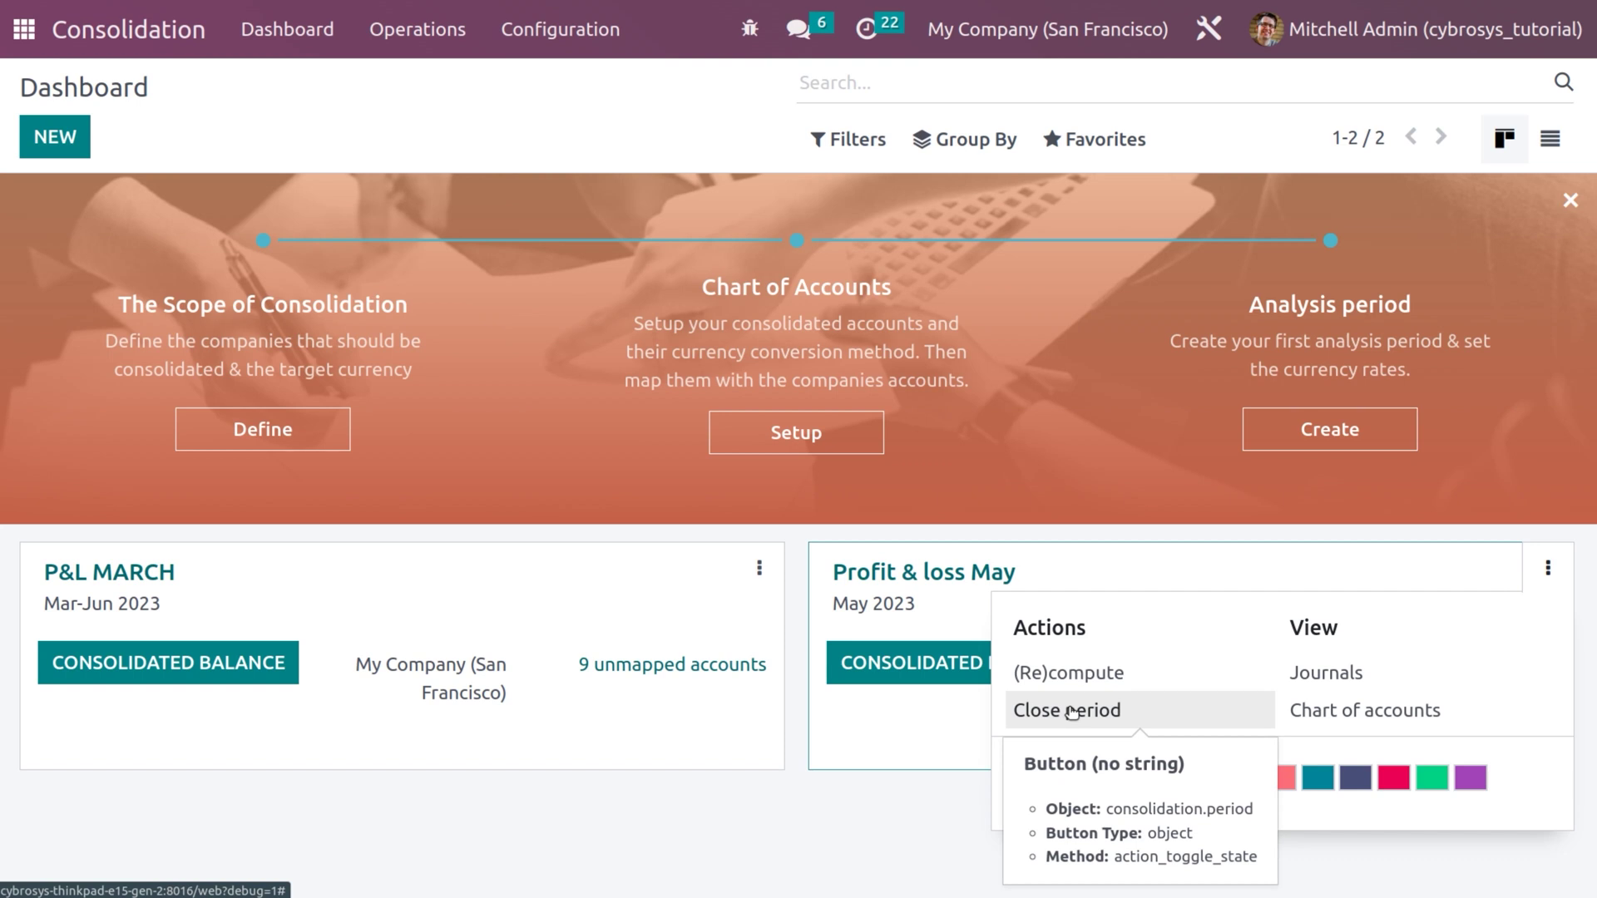
{"action": "left_click", "coordinate": [1072, 711]}
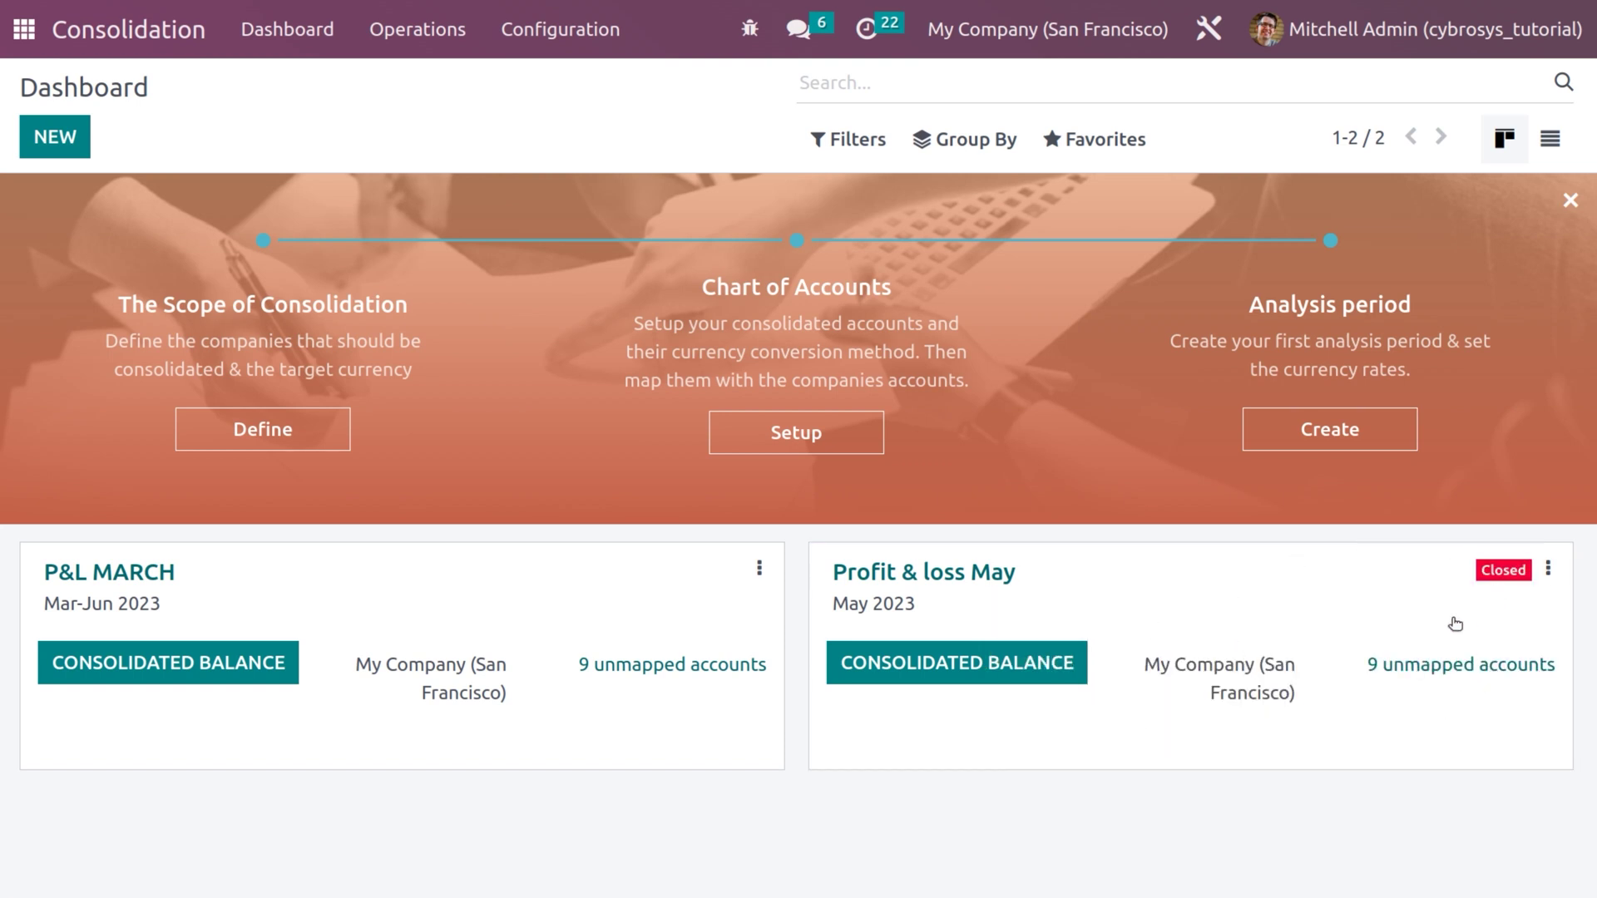
{"action": "left_click", "coordinate": [1547, 567]}
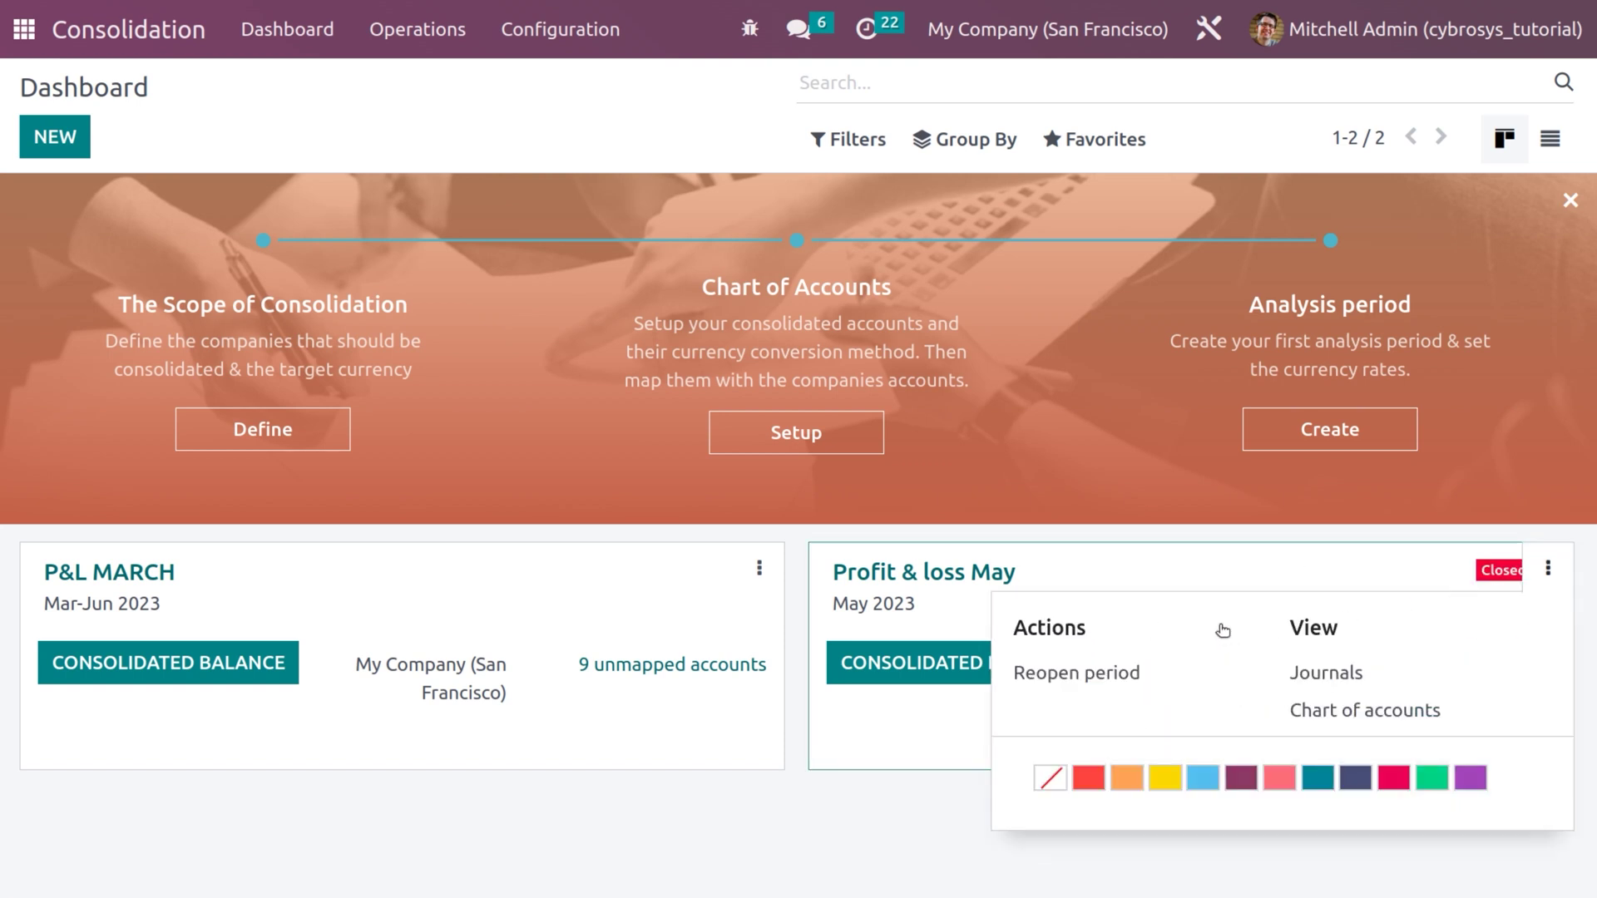
{"action": "left_click", "coordinate": [1160, 675]}
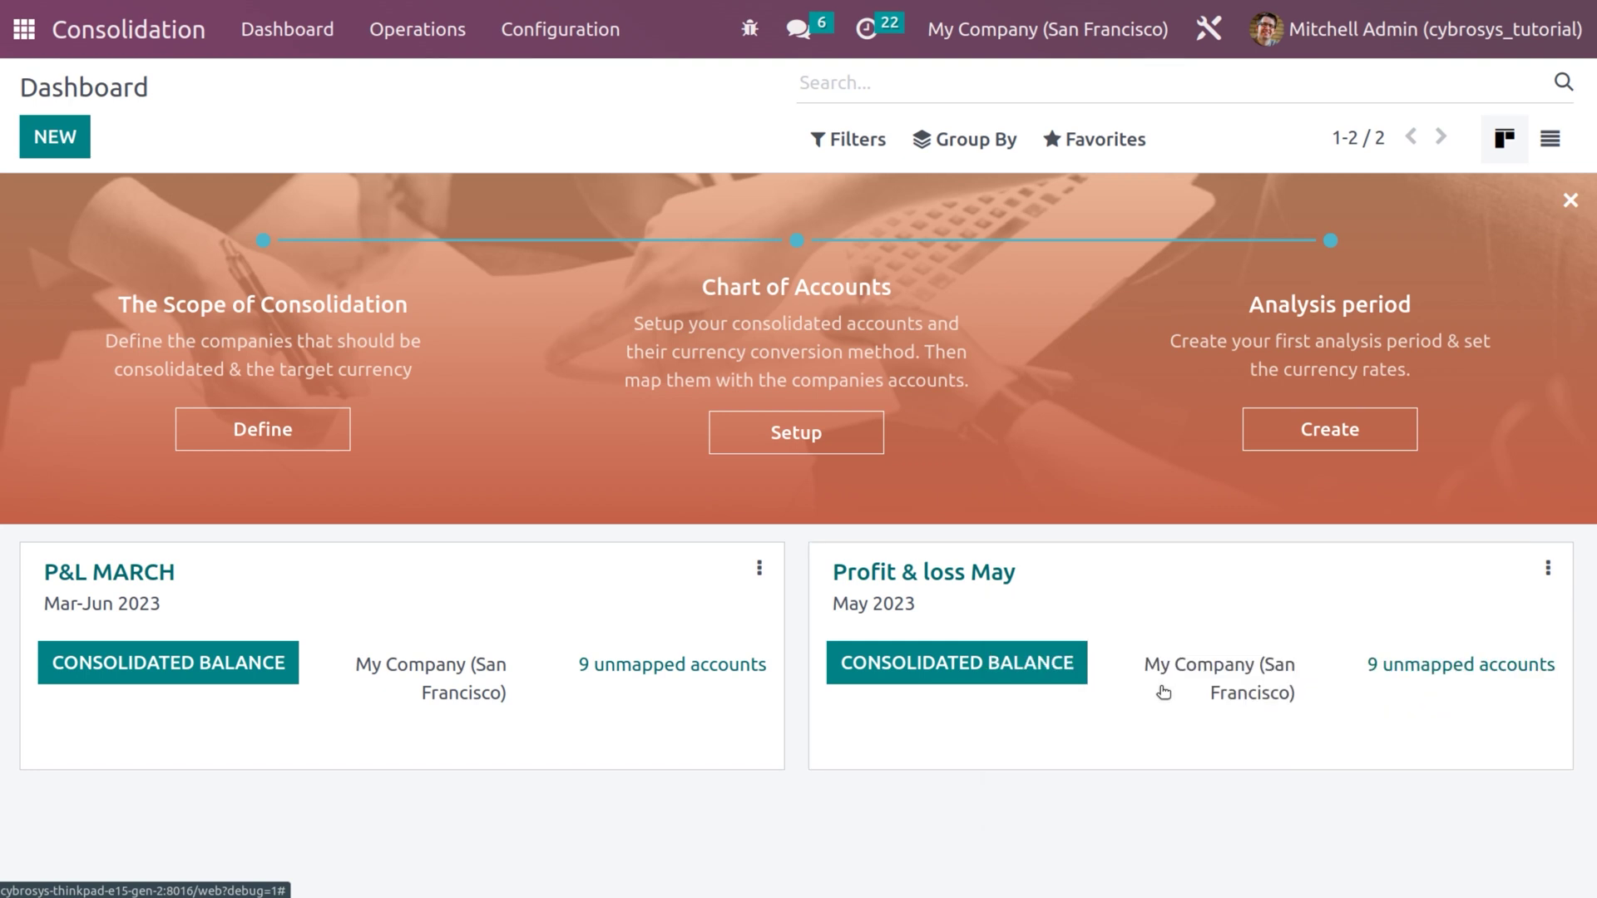
- View the May period's journals: San Francisco -31,750.00 $ and Chicago 0.00 $
{"action": "left_click", "coordinate": [1542, 570]}
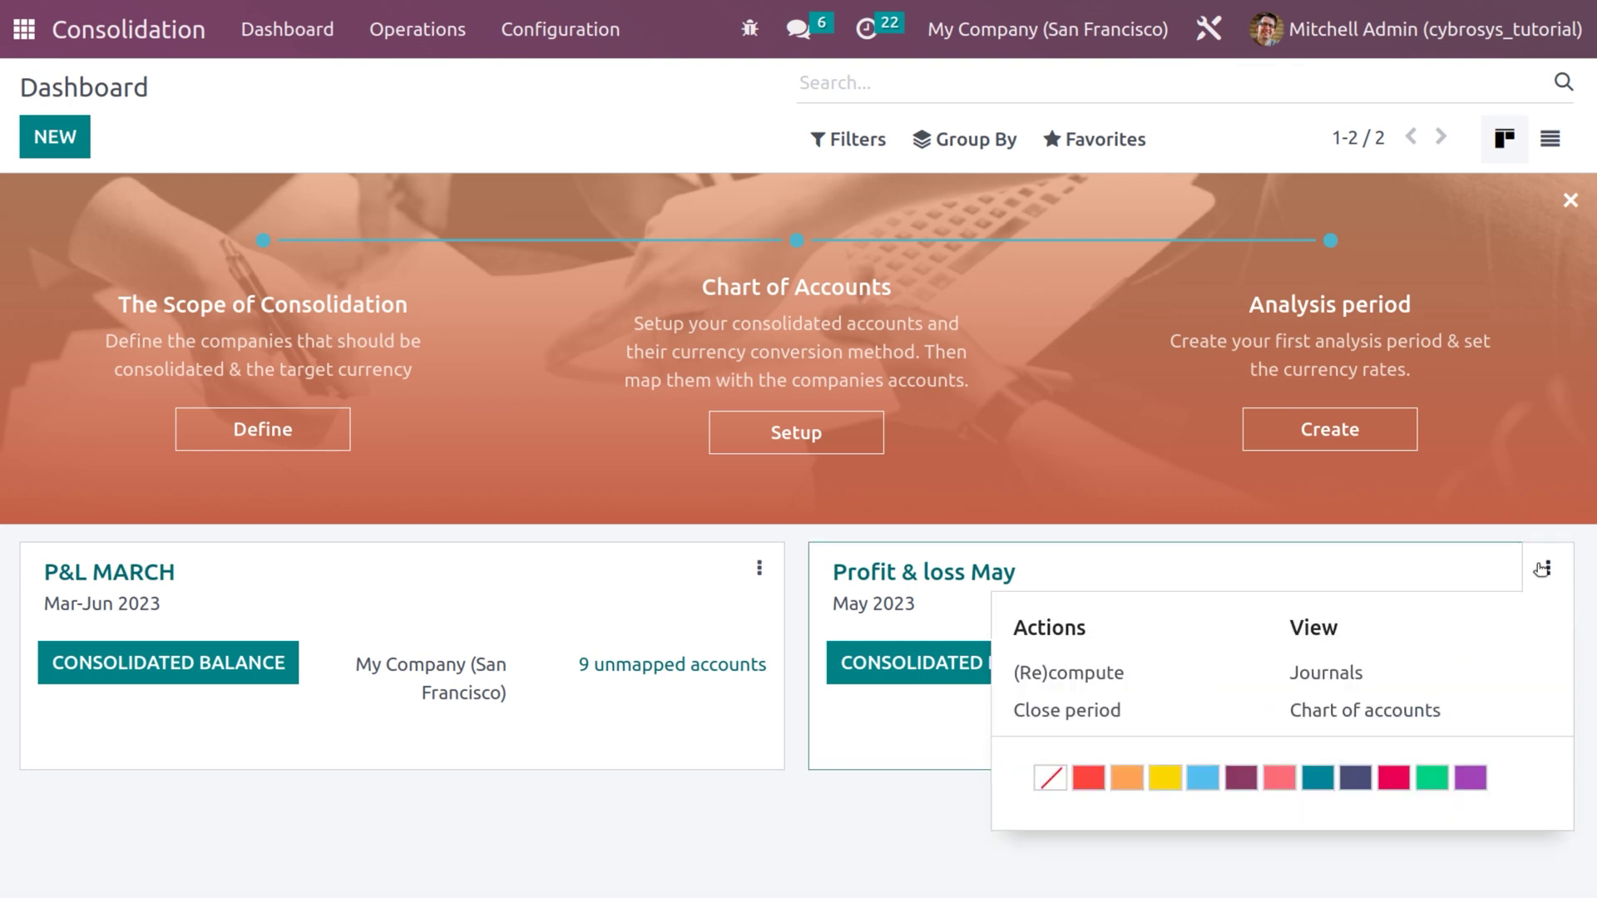
{"action": "left_click", "coordinate": [1339, 674]}
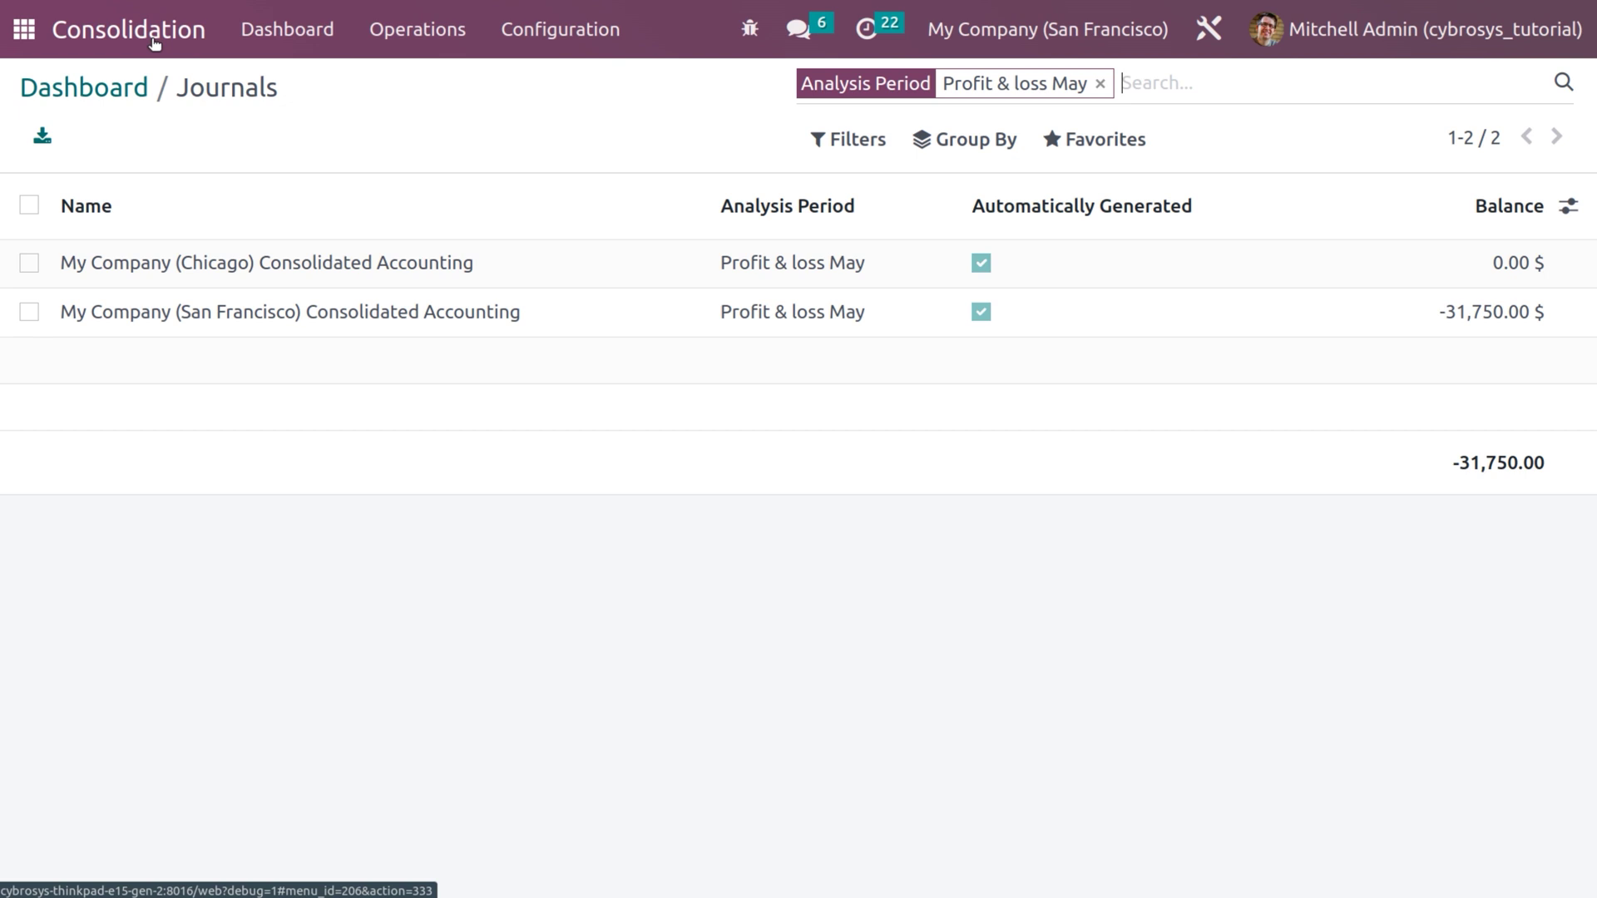
{"action": "left_click", "coordinate": [138, 89]}
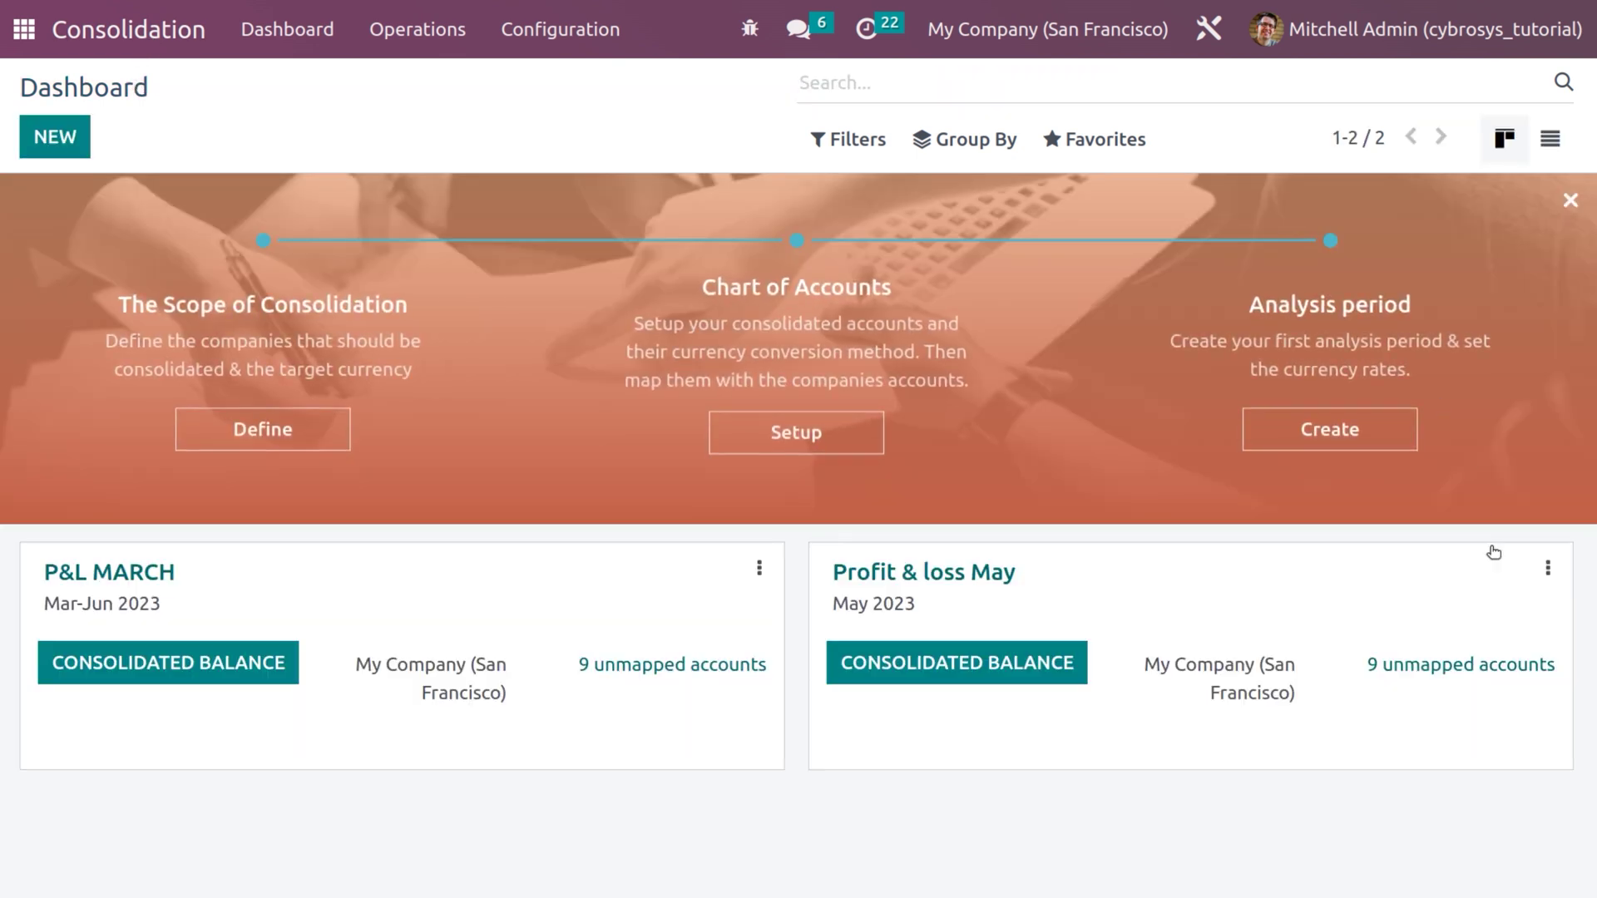
- View the May period's chart of accounts, then bring up the period's actions menu again
{"action": "left_click", "coordinate": [1545, 567]}
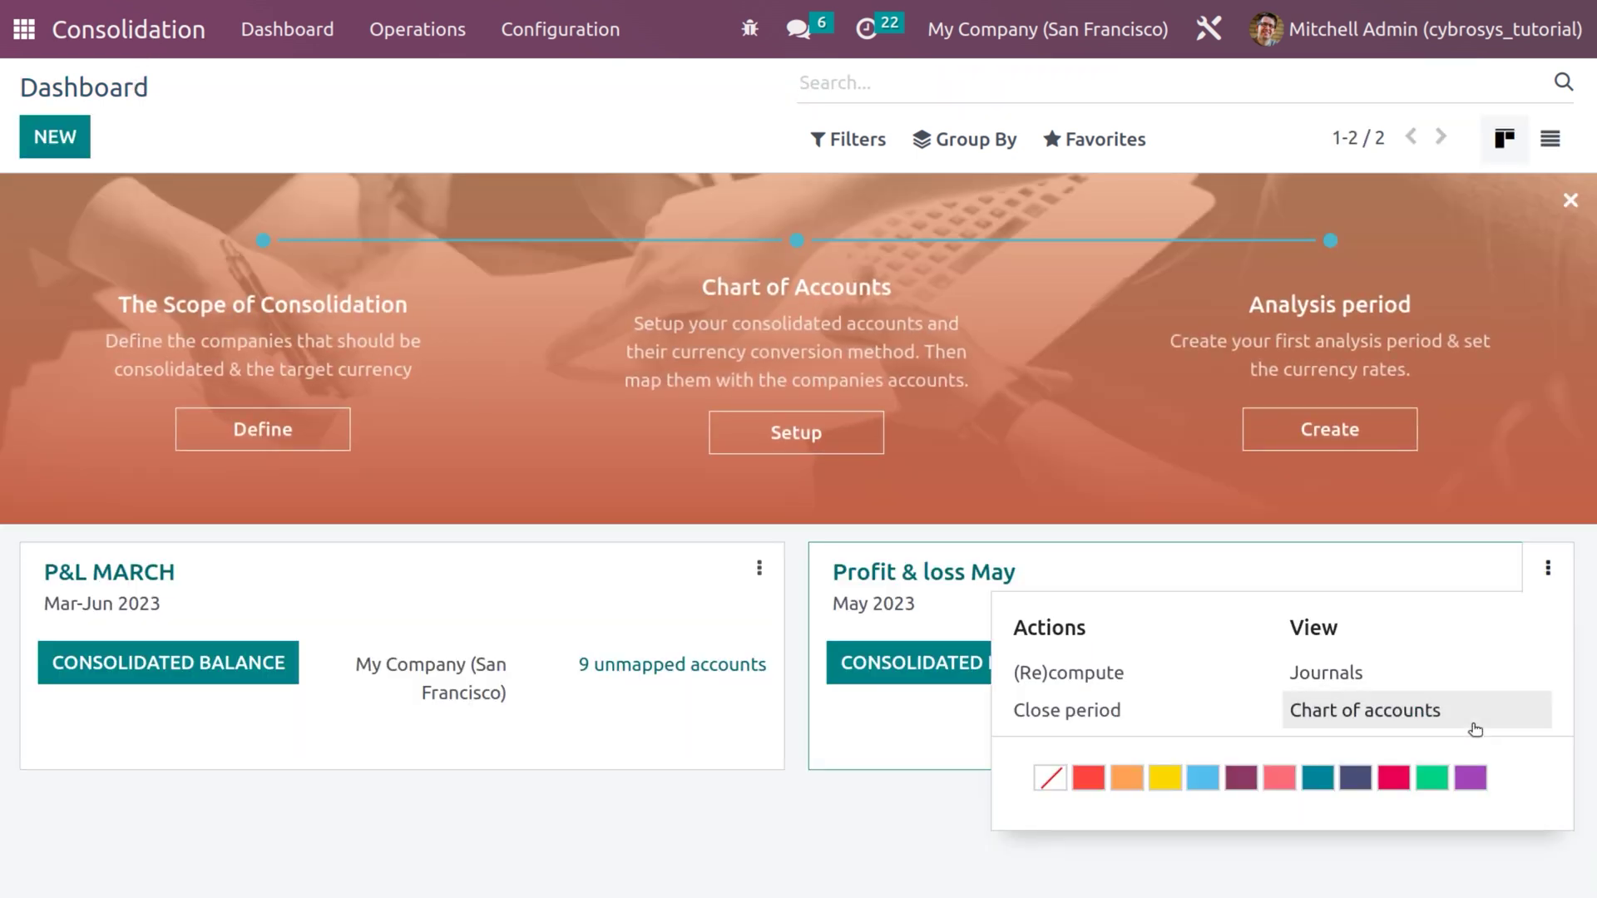
{"action": "left_click", "coordinate": [1474, 727]}
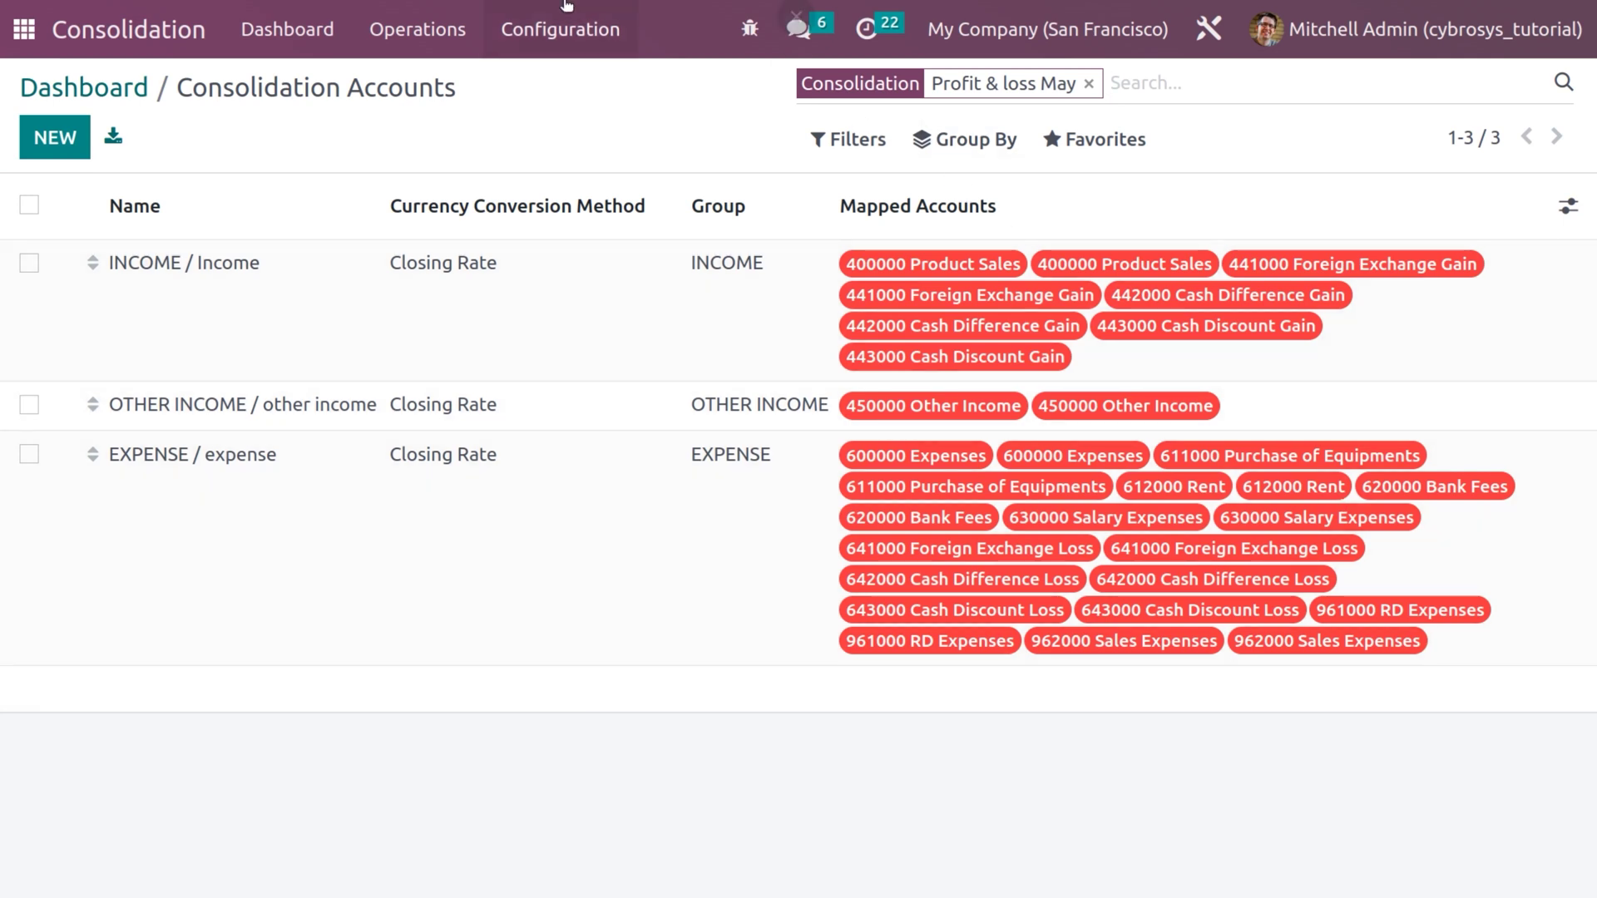
{"action": "left_click", "coordinate": [124, 91]}
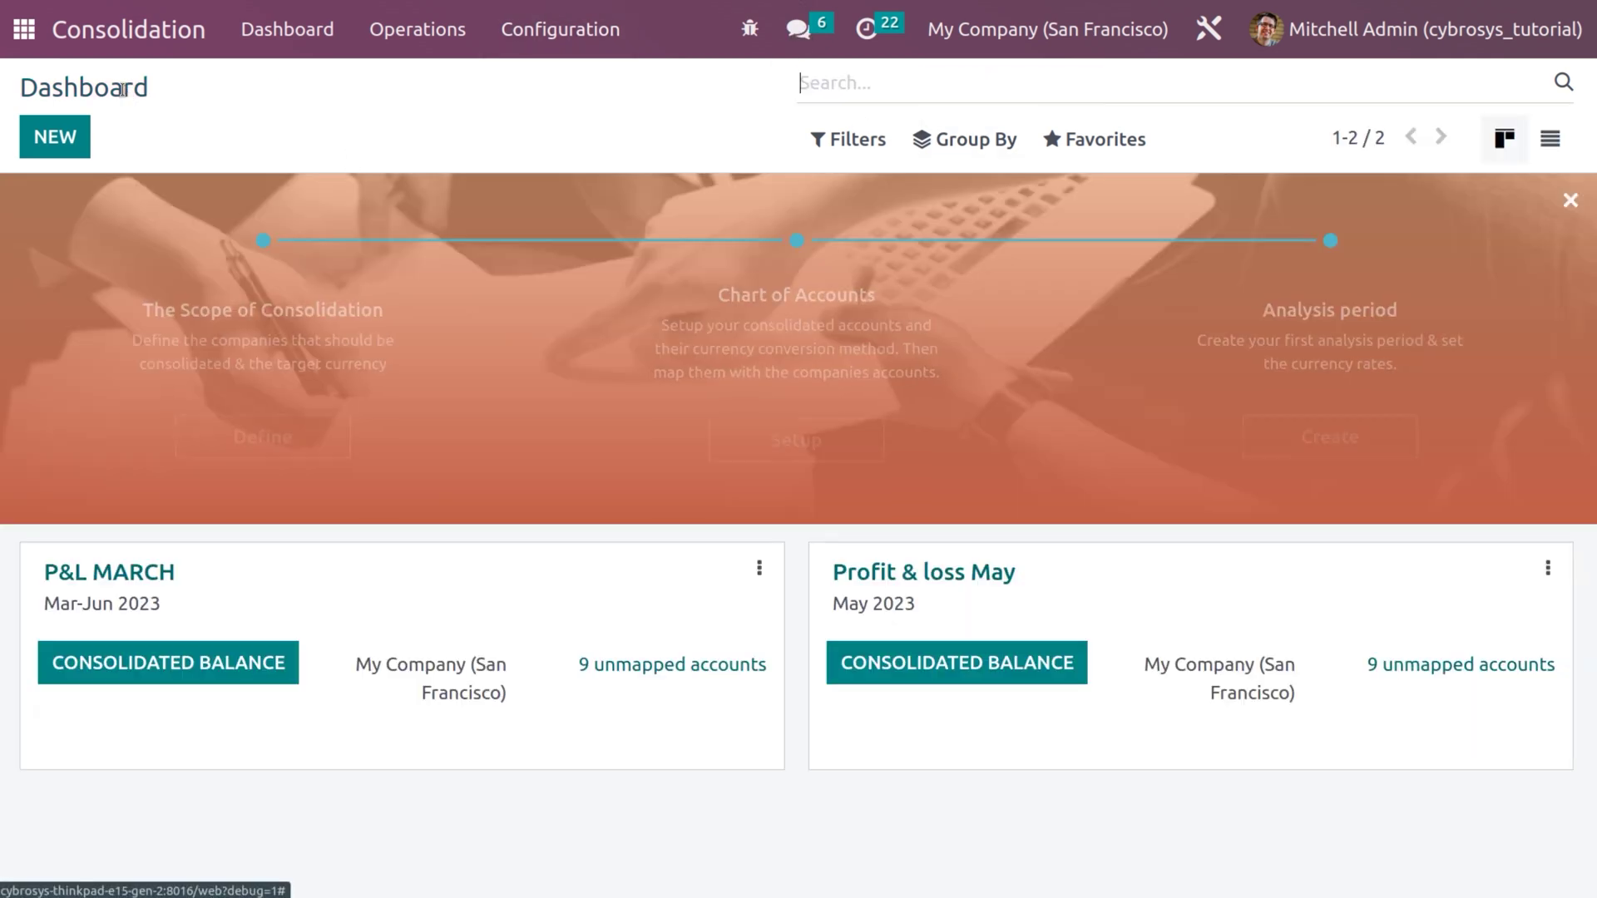
{"action": "left_click", "coordinate": [1547, 572]}
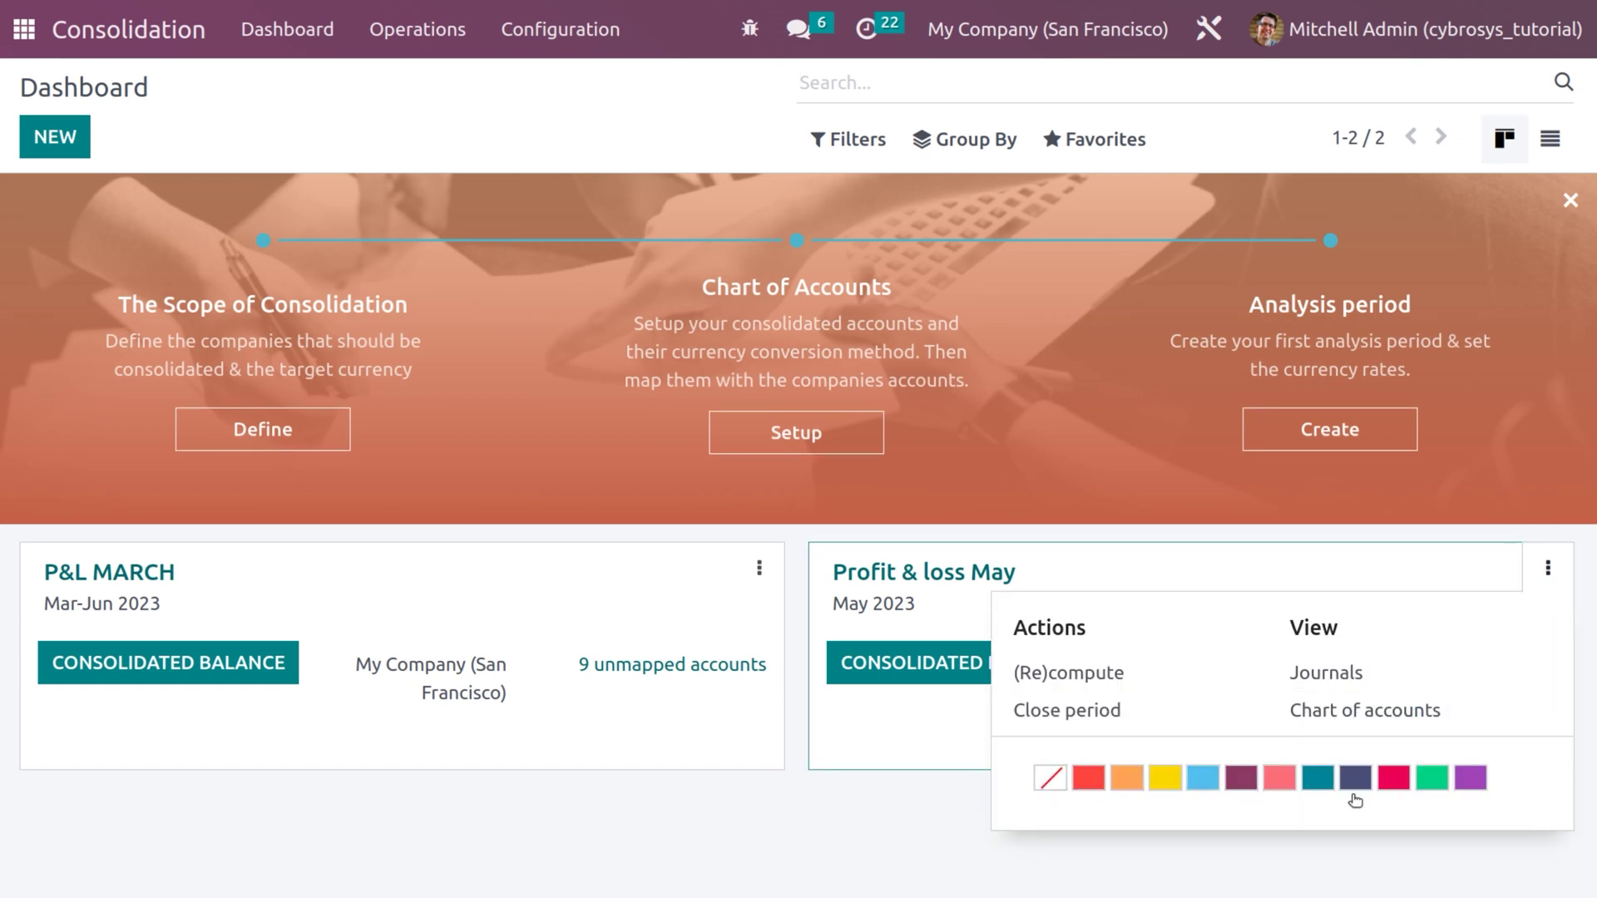